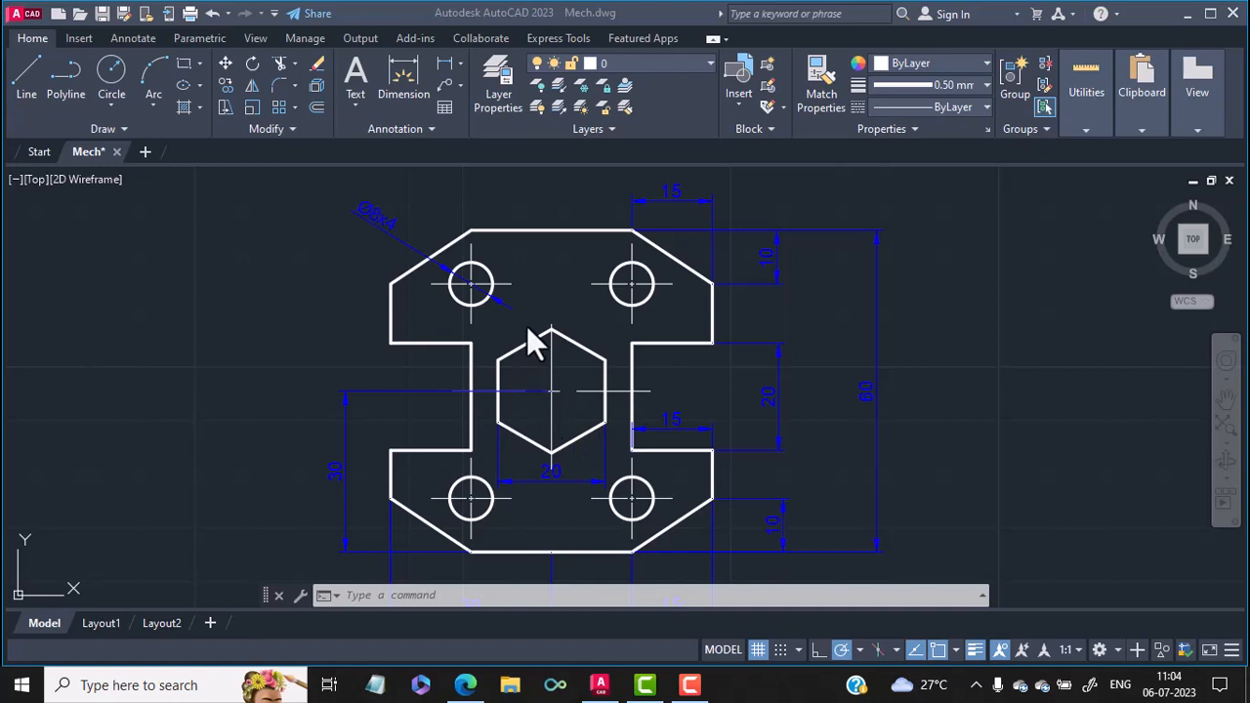
Examine the dimensioned plate drawing, including its outline, corner cuts, side notches, four holes and central hexagon.
scroll(550, 384, "down", 2)
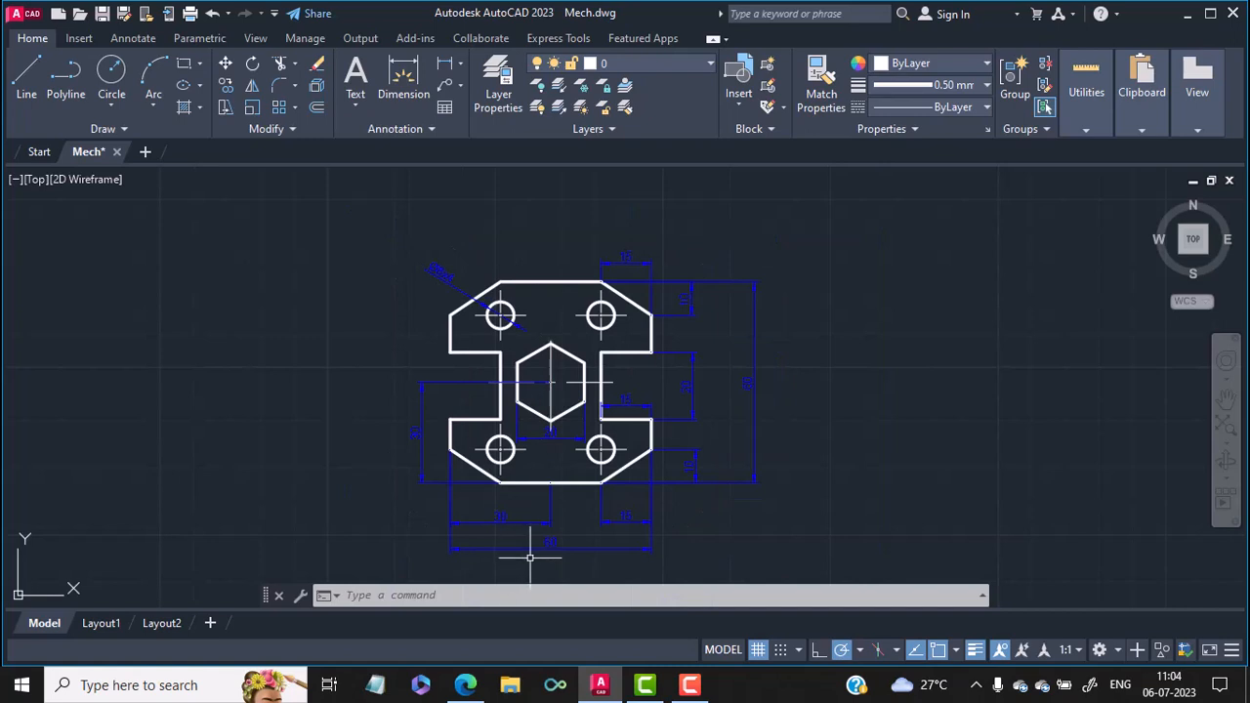
scroll(531, 558, "up", 2)
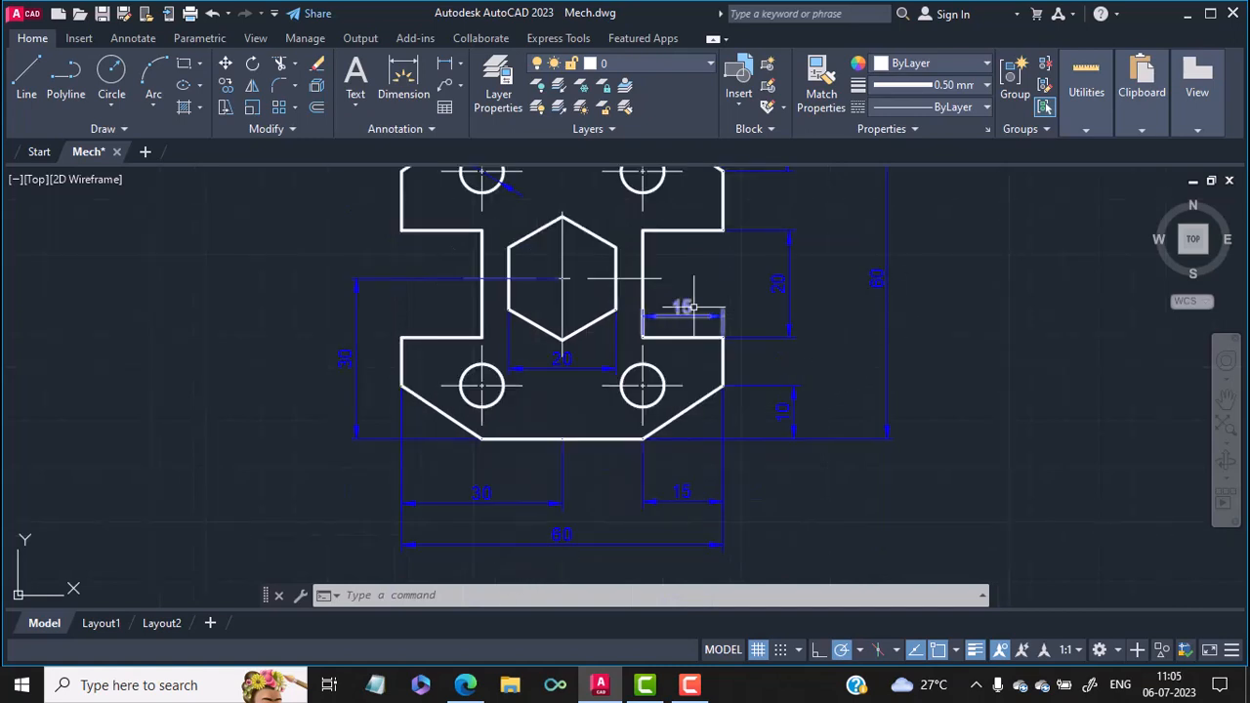
mouse_move(609, 280)
middle_mouse_down()
mouse_move(588, 330)
mouse_move(554, 354)
middle_mouse_up()
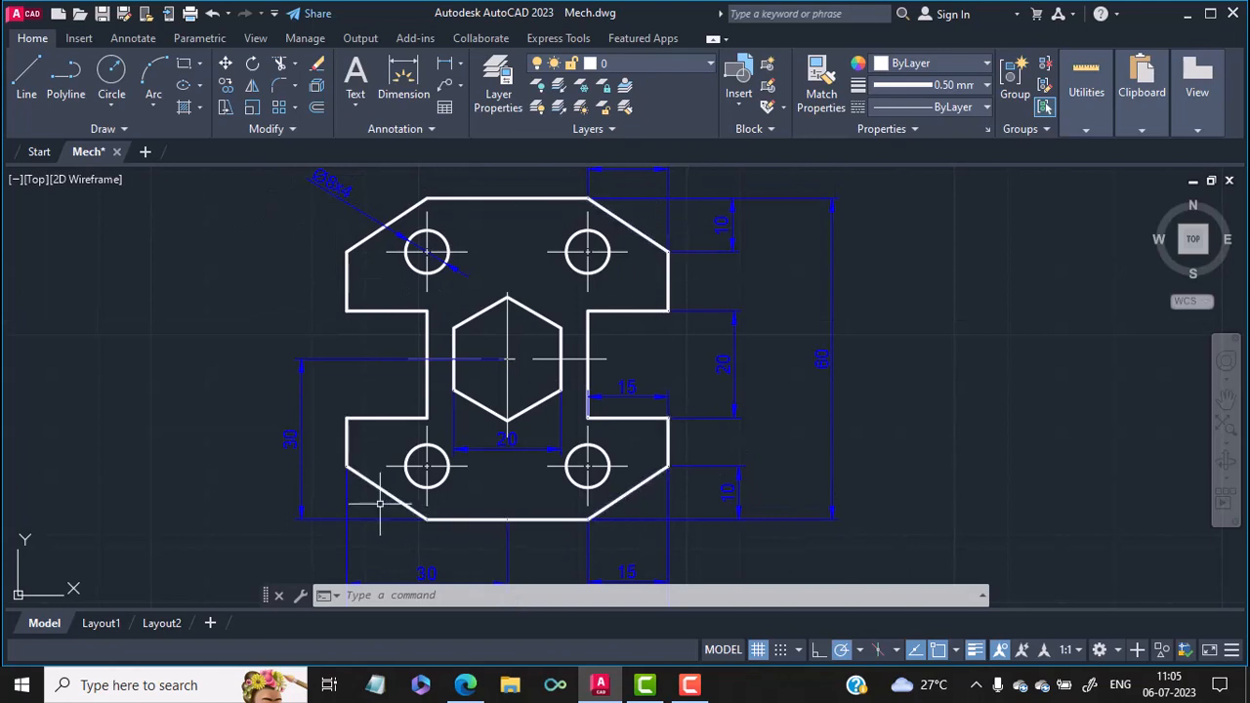
middle_click_drag(614, 229, 609, 313)
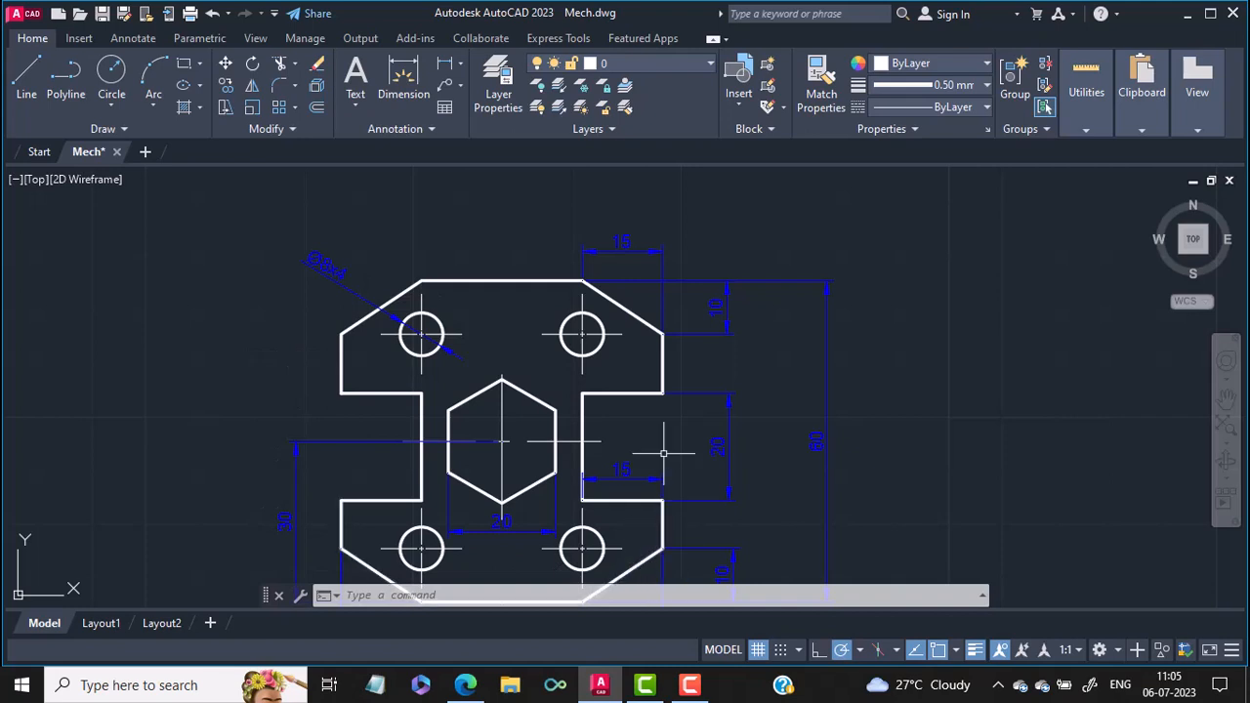
middle_click_drag(606, 468, 615, 423)
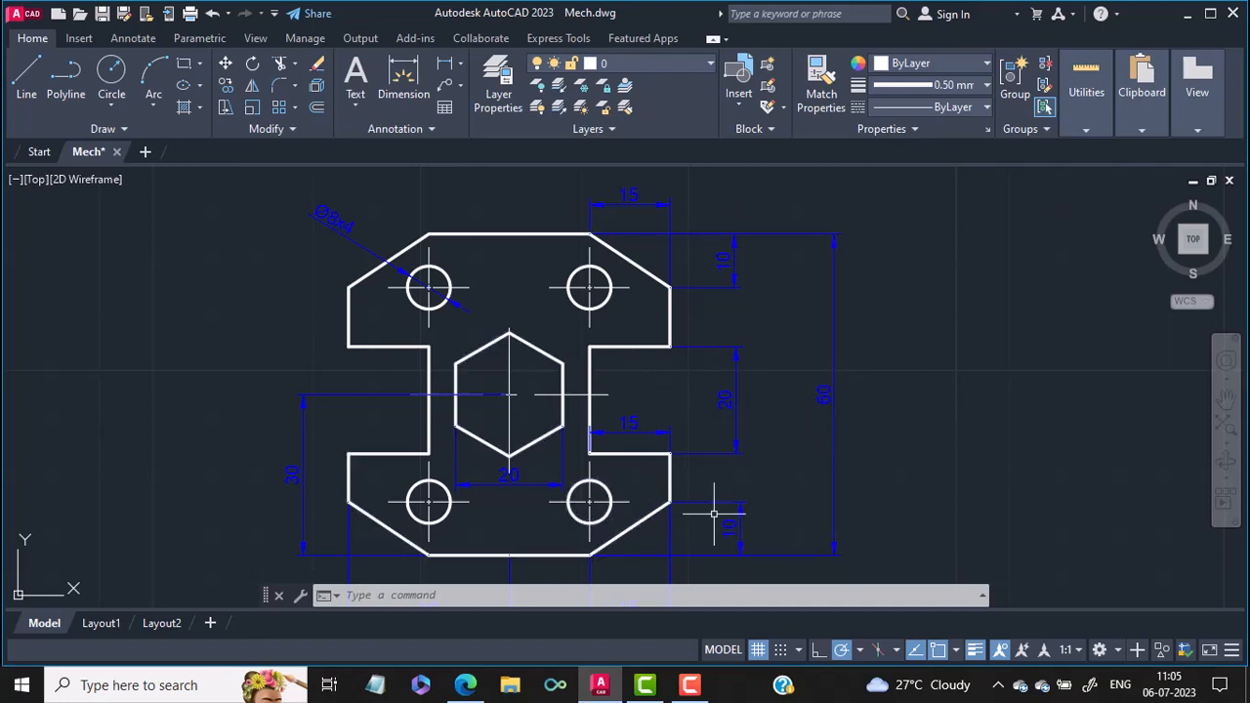
scroll(714, 513, "down", 2)
scroll(714, 514, "down", 2)
mouse_move(714, 514)
middle_mouse_down()
mouse_move(654, 470)
mouse_move(554, 445)
middle_mouse_up()
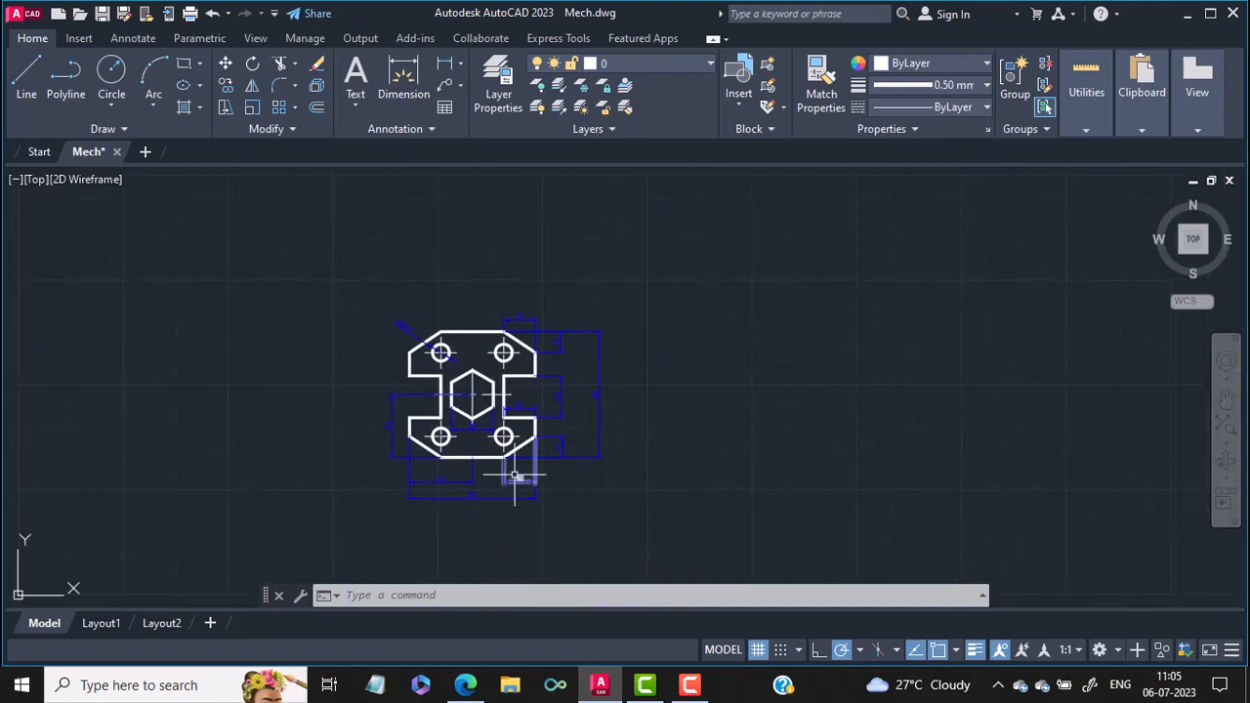
Draw a 60 by 60 rectangle in the empty space to the right of the dimensioned plate.
scroll(479, 506, "up", 2)
middle_click_drag(573, 363, 346, 399)
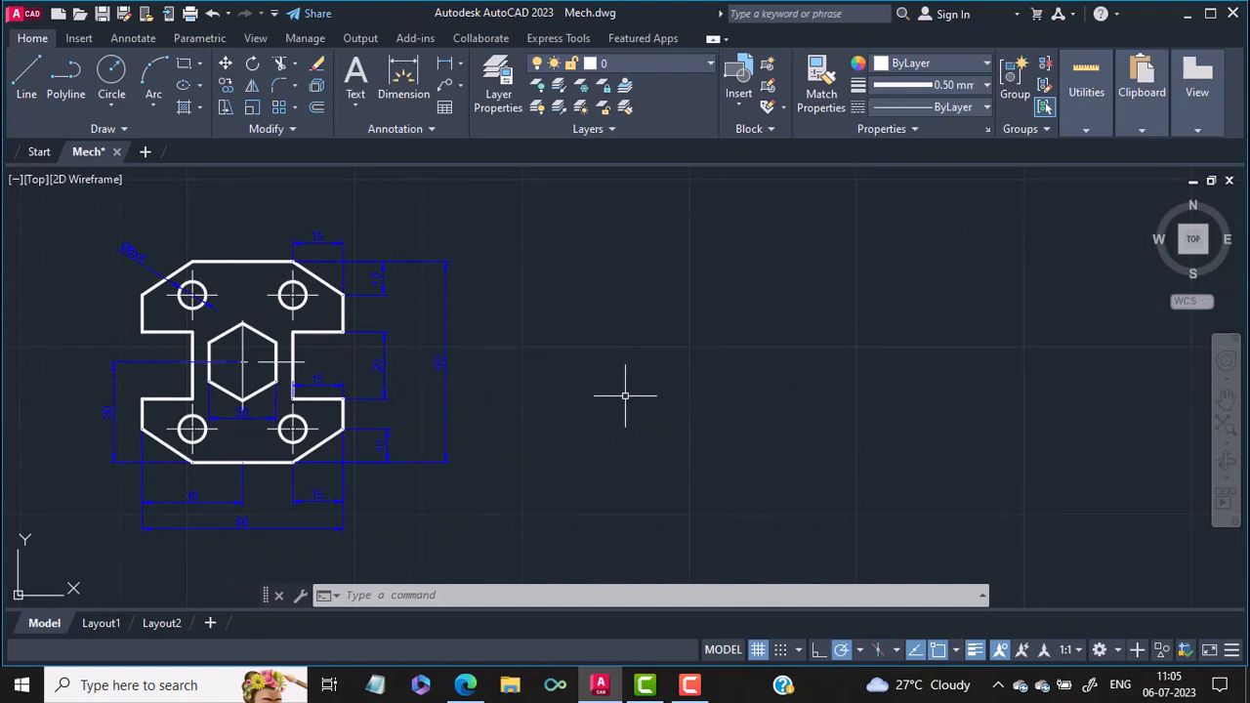
type("rect")
key("Return")
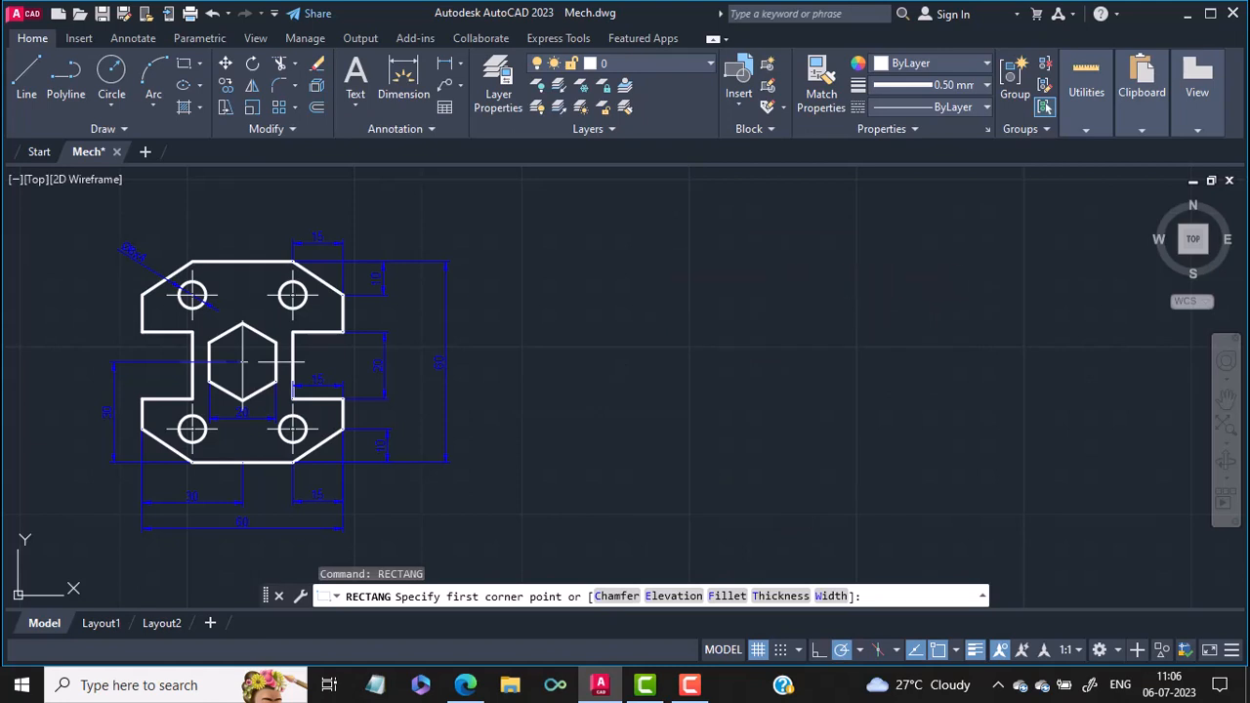
left_click(653, 259)
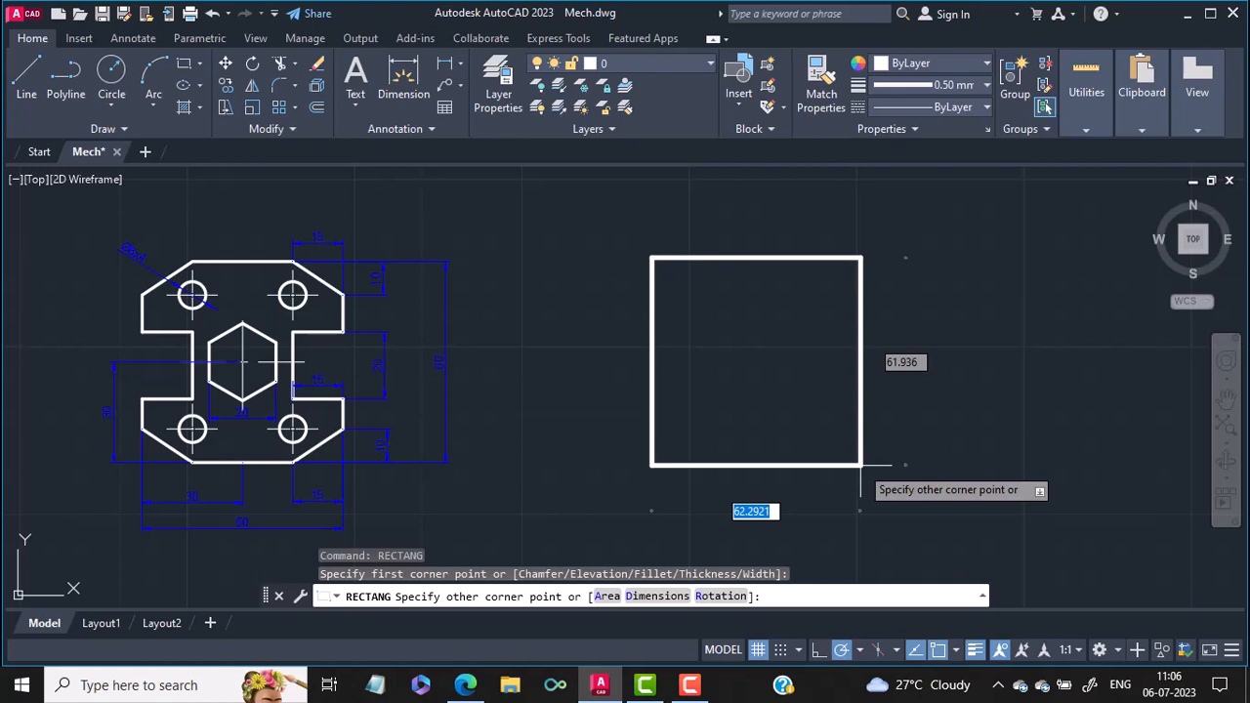
type("60")
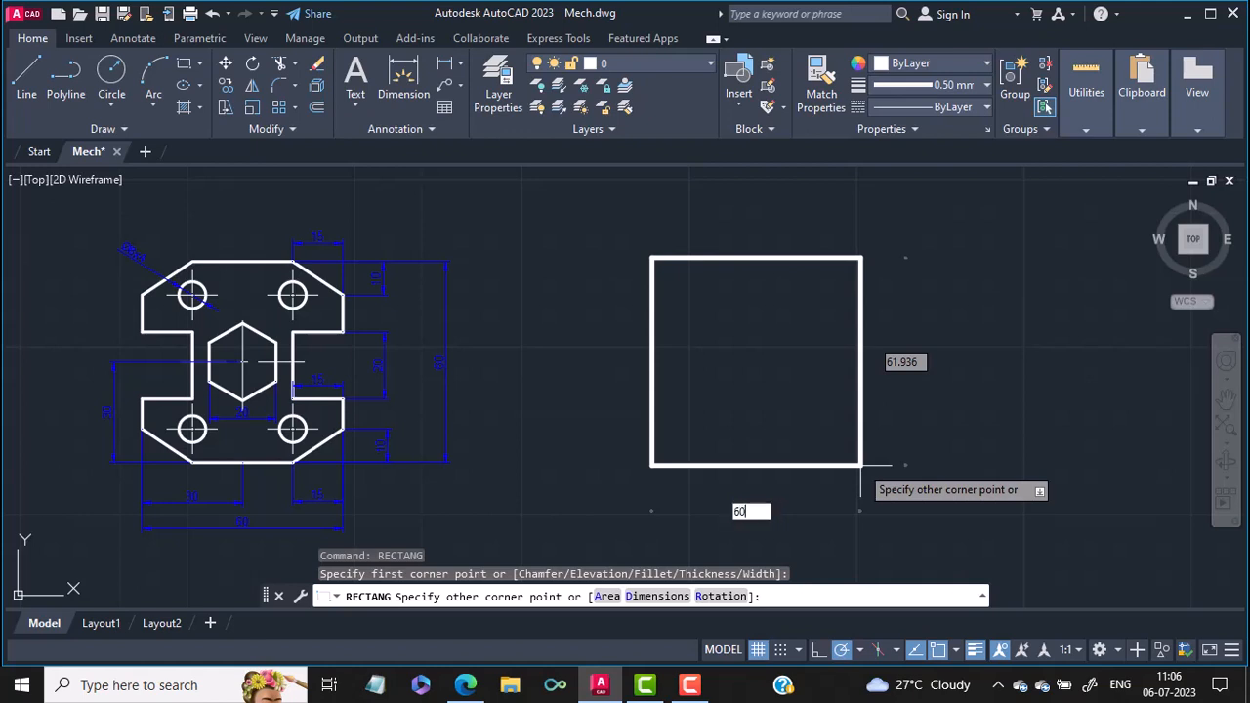
key("Tab")
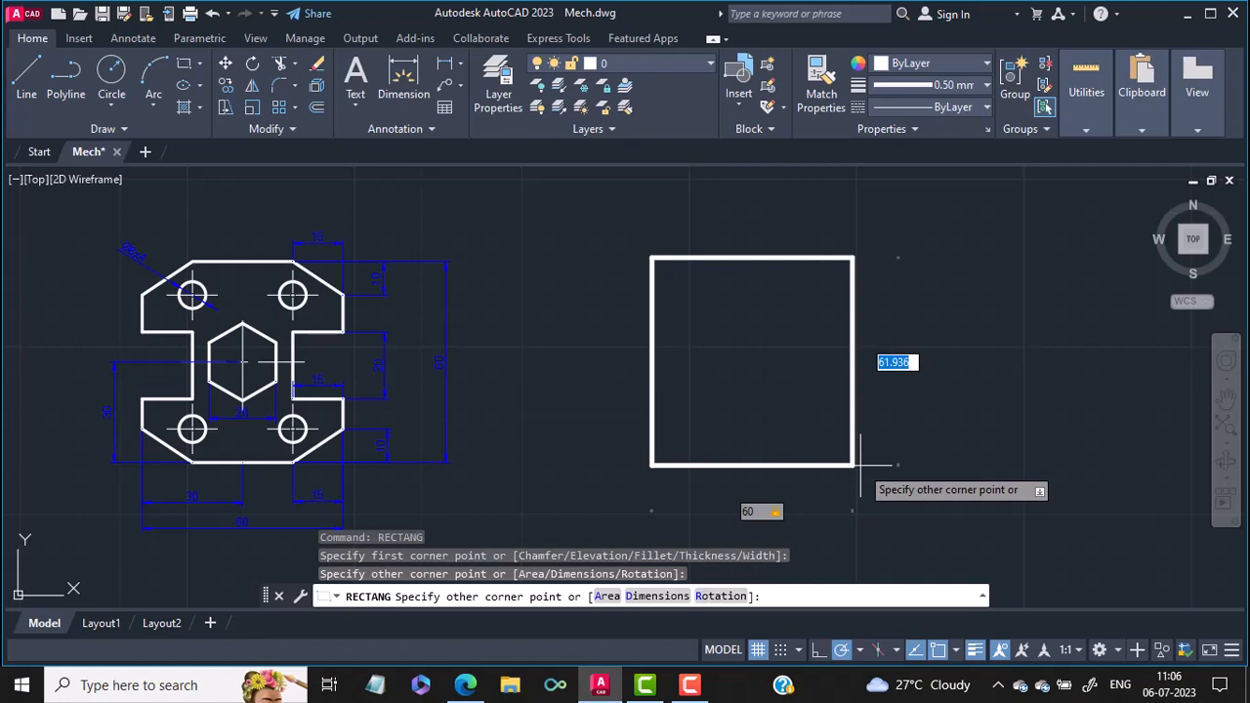
type("60")
key("Return")
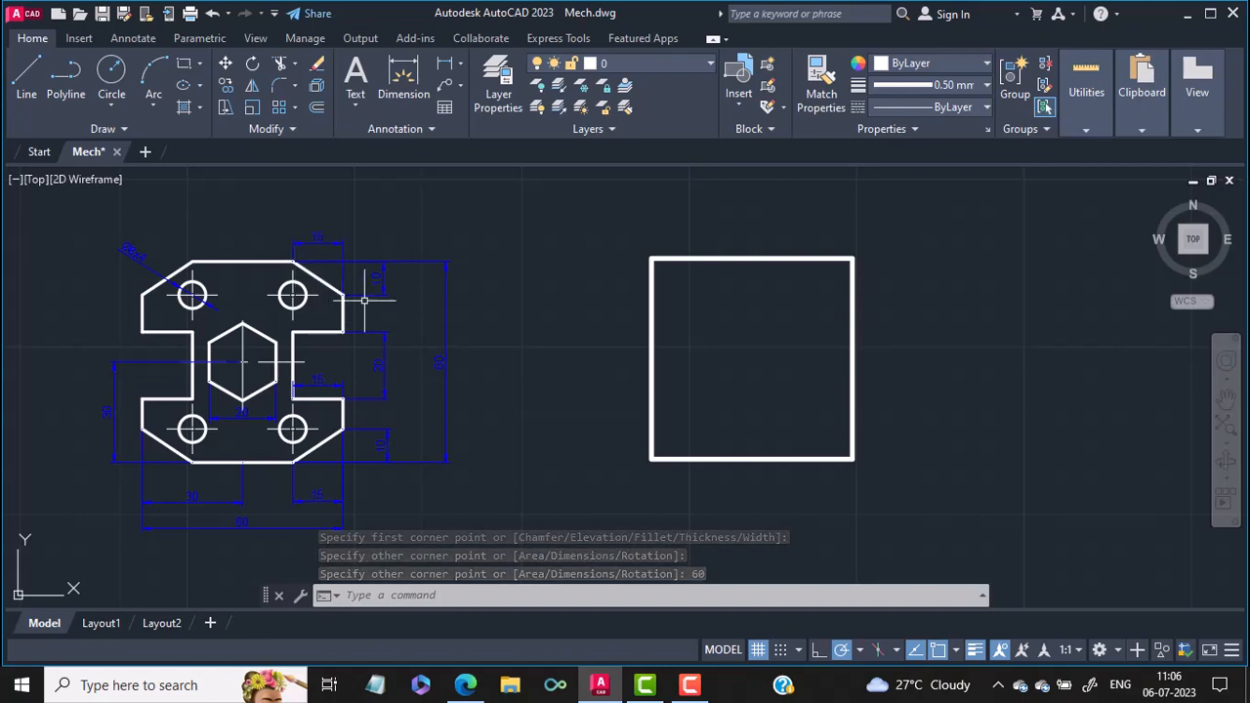
Chamfer the square's upper-right corner with a first distance of 10 along the vertical side and a second distance of 15 along the top edge.
type("CHA")
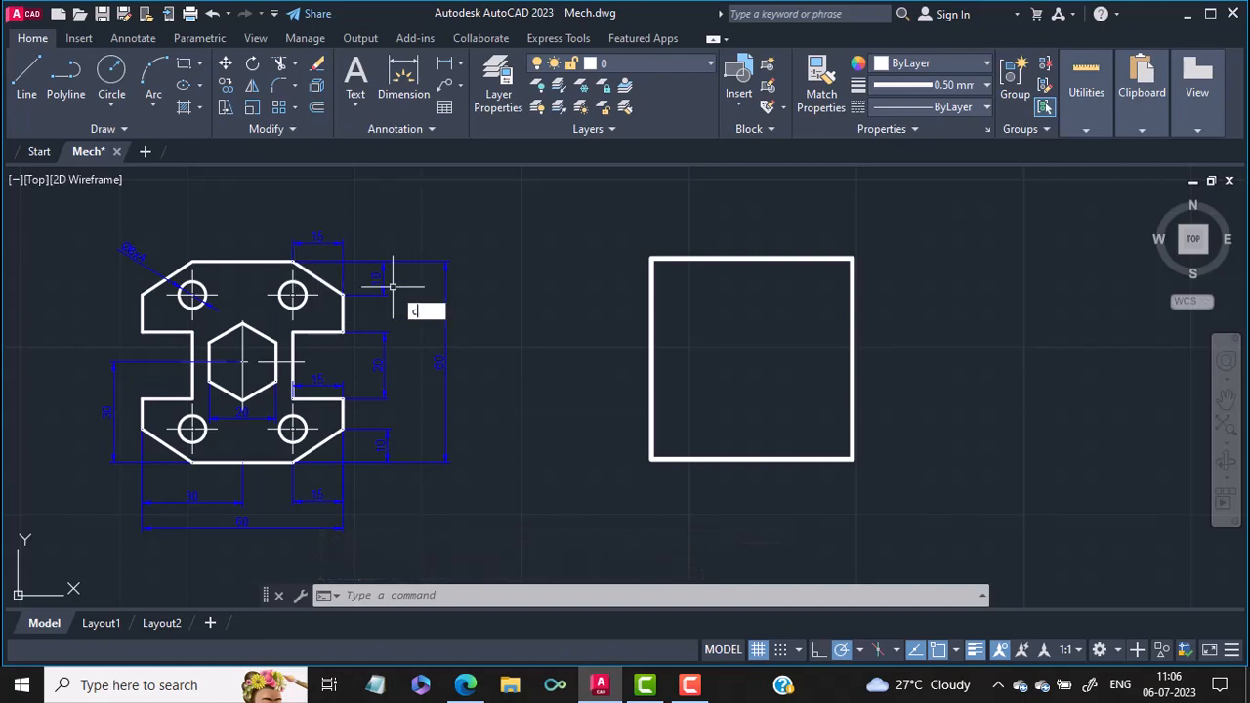
type("M")
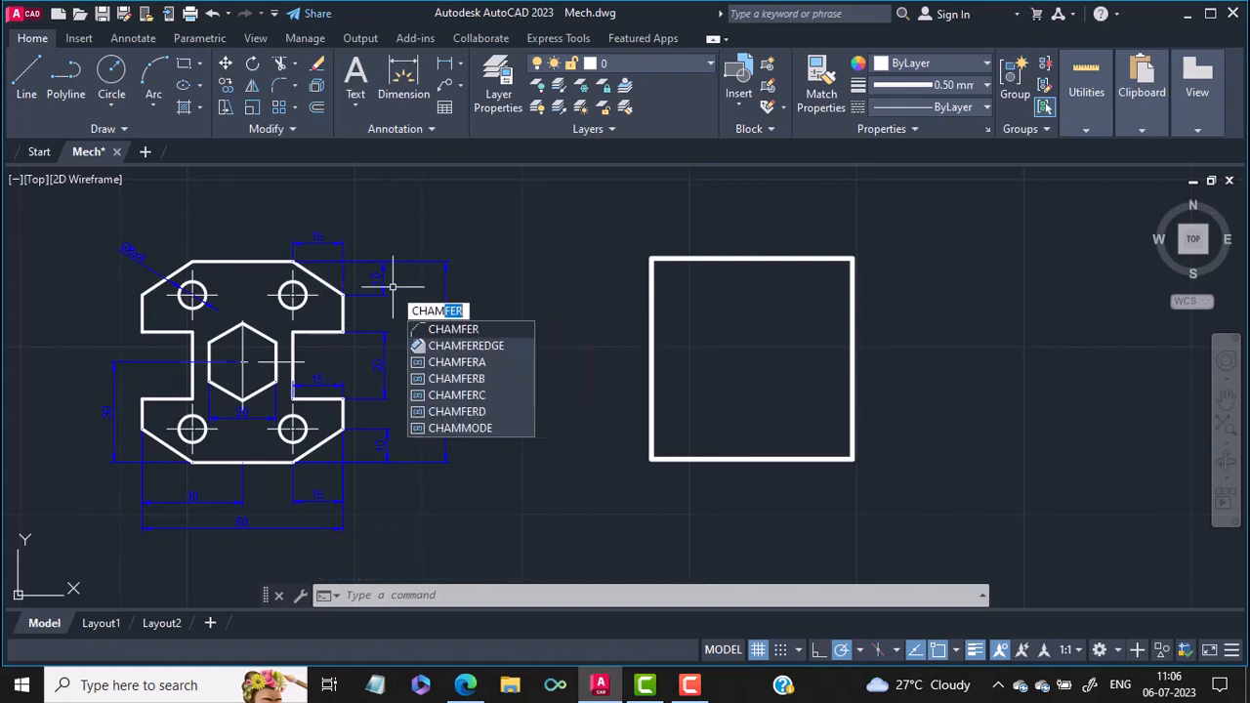
type("FER")
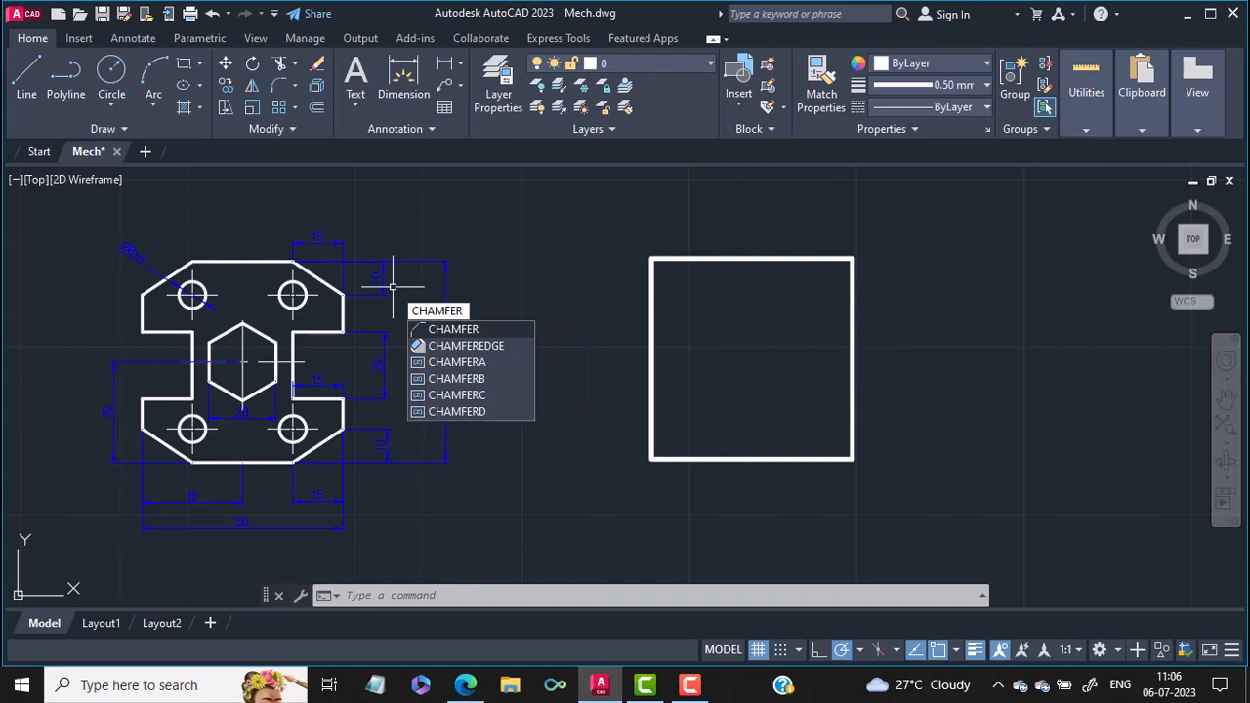
key("Return")
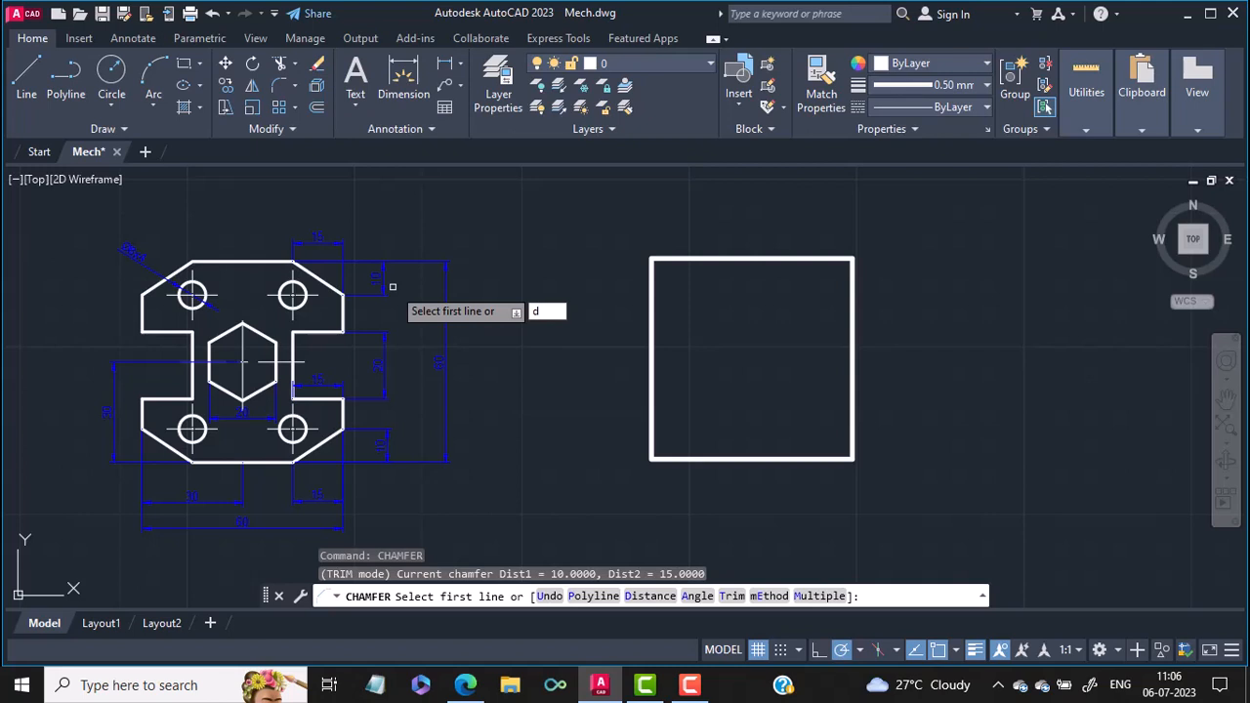
key("Return")
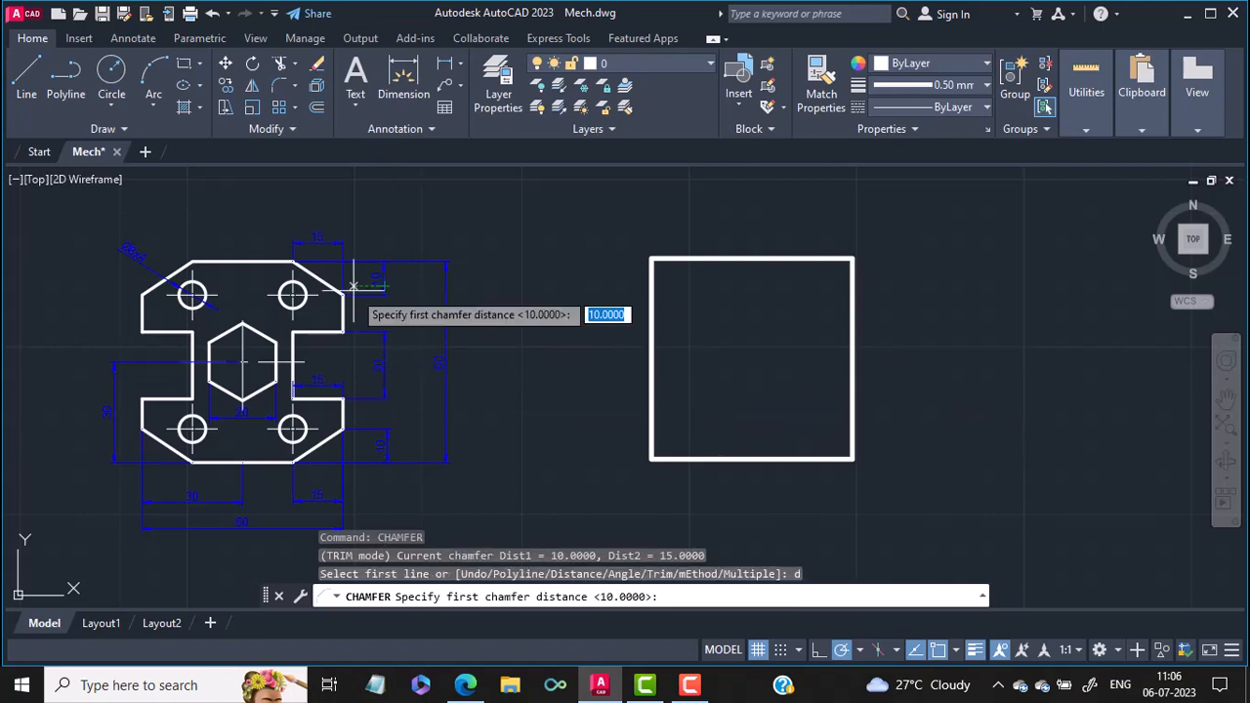
scroll(352, 293, "up", 1)
key("BackSpace")
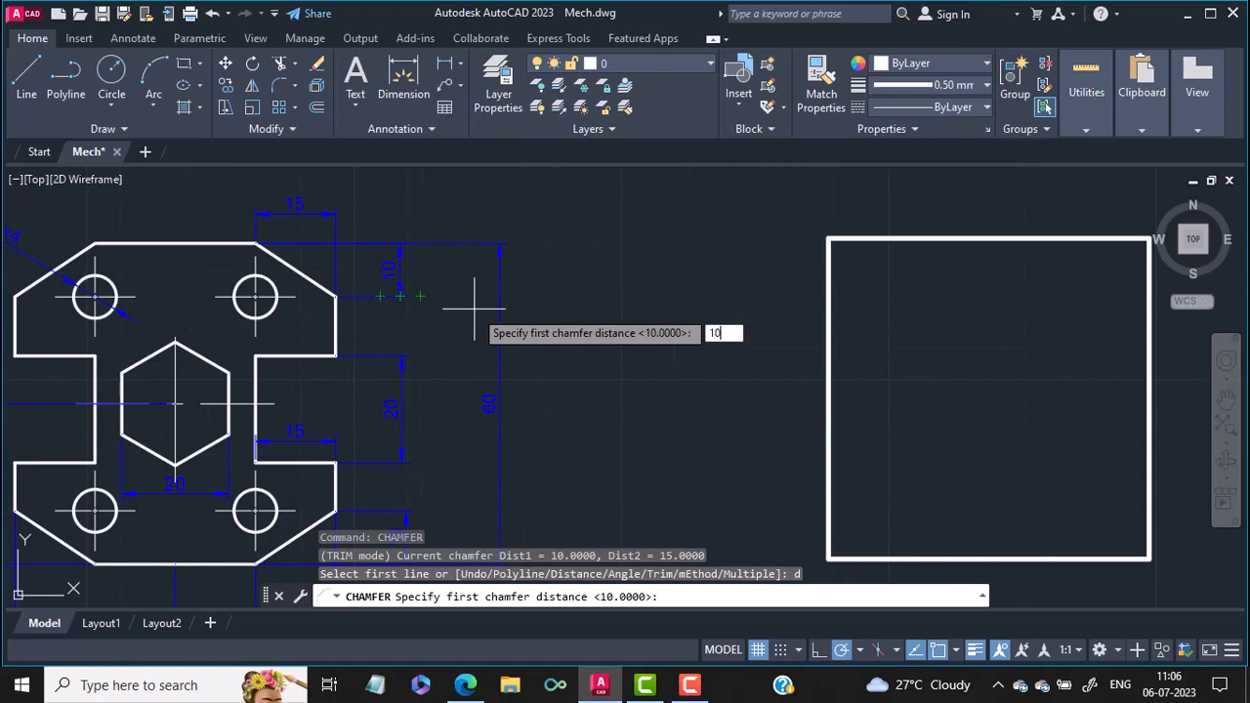
type("10")
key("Return")
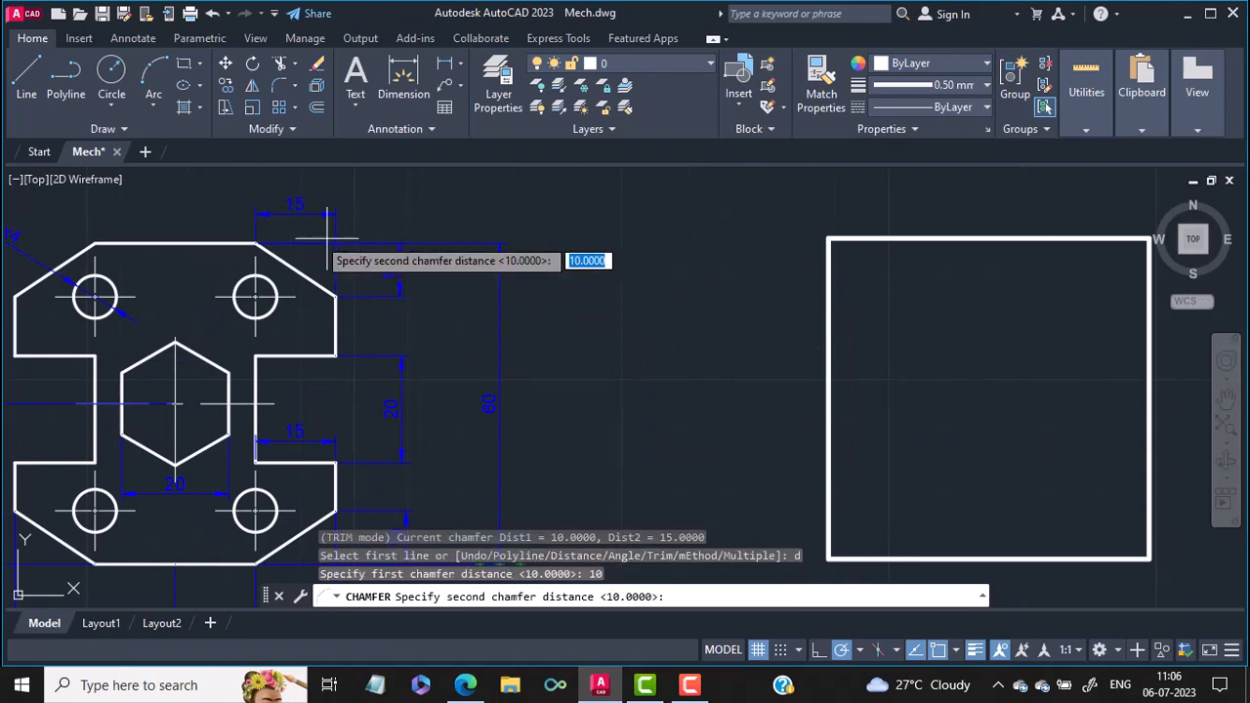
type("15")
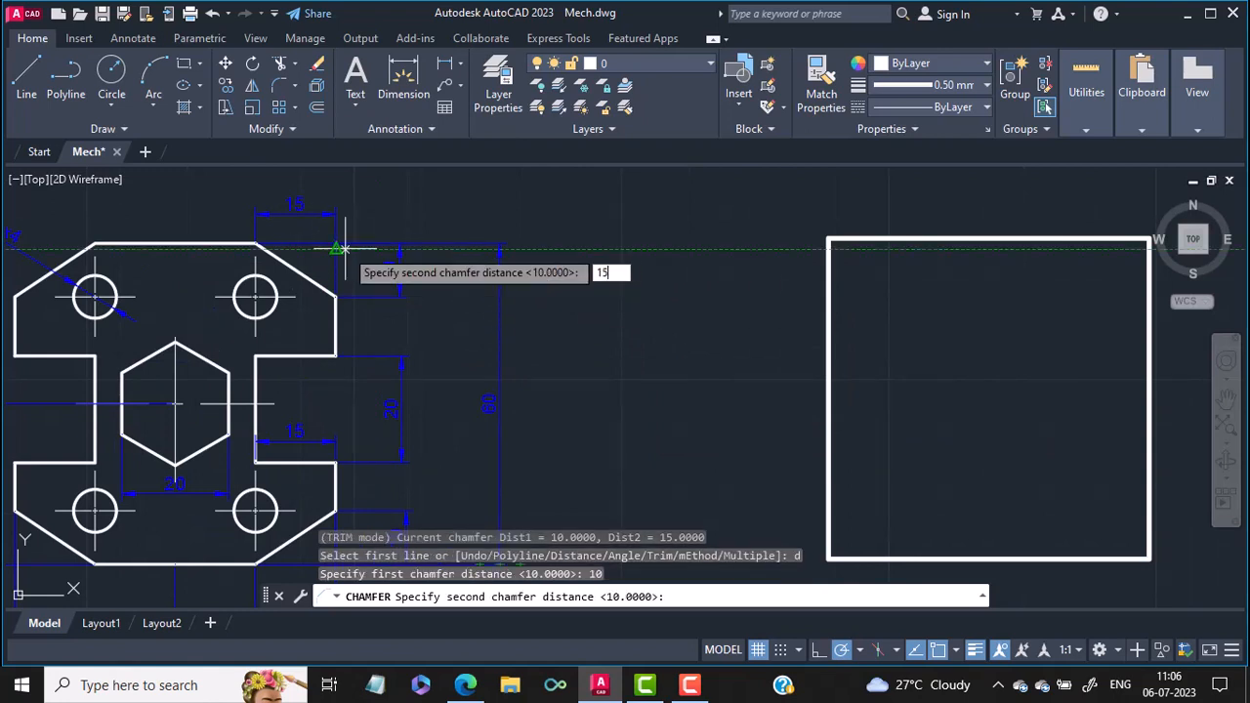
key("Return")
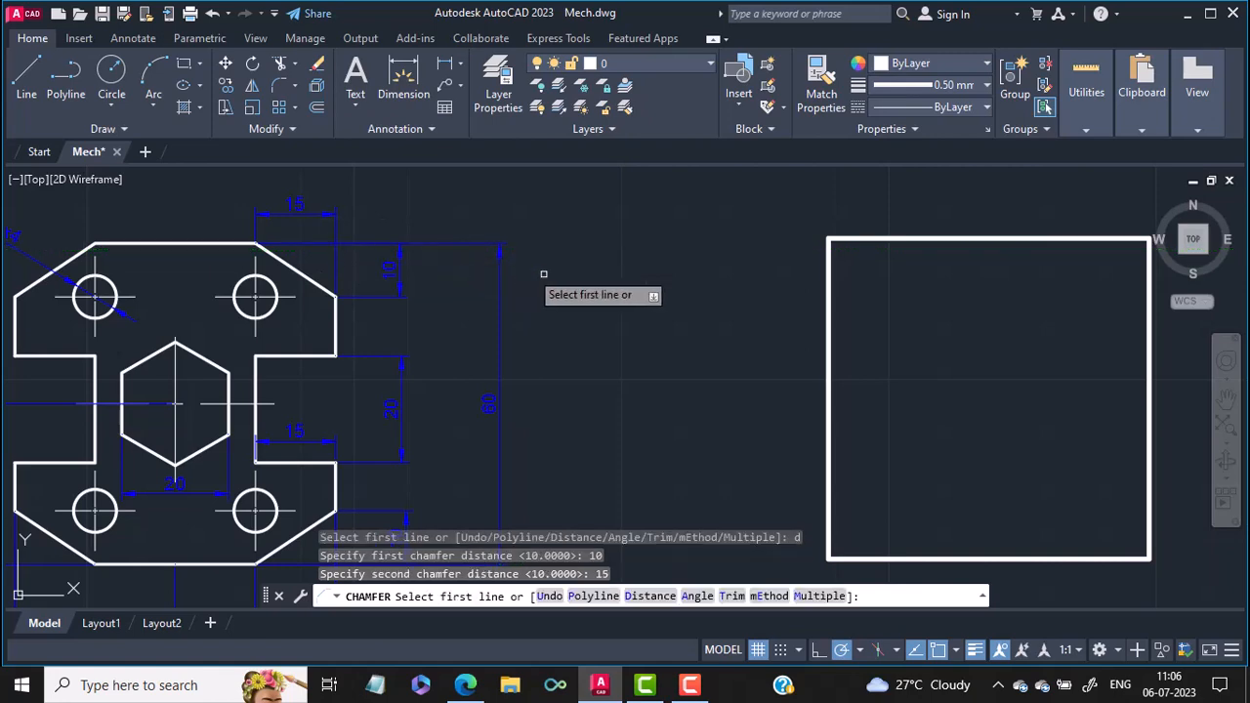
middle_click_drag(885, 335, 721, 345)
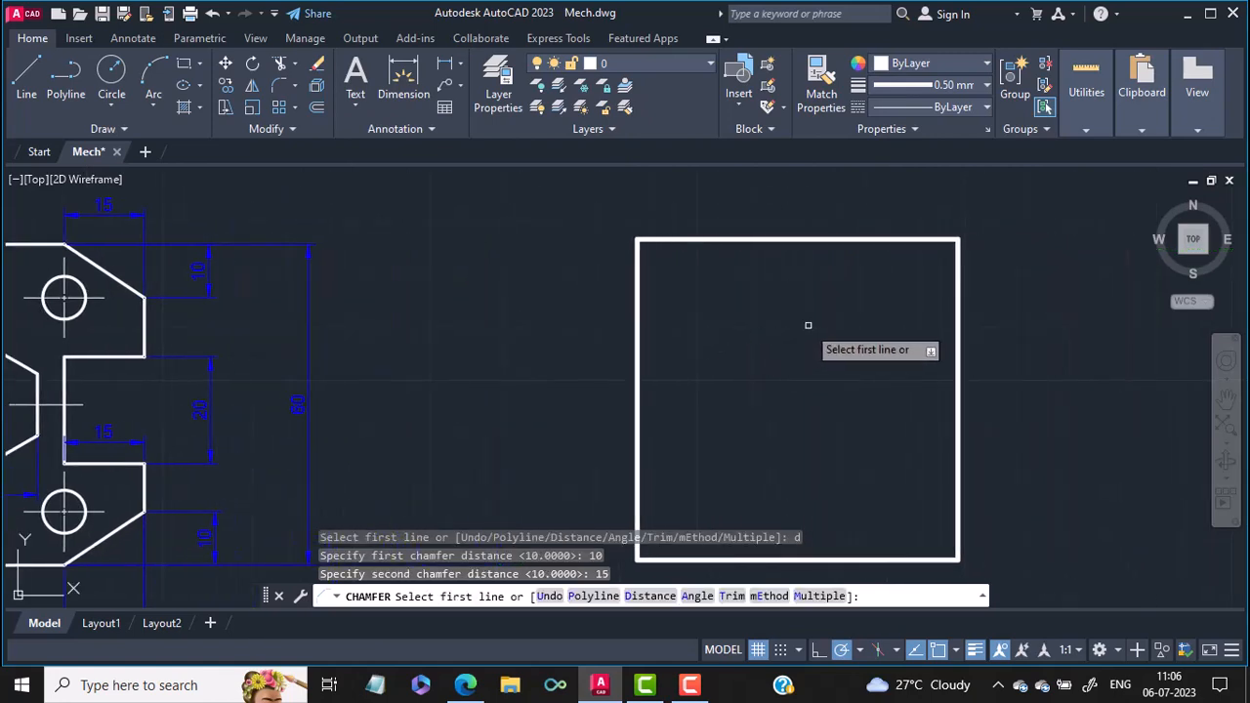
left_click(958, 285)
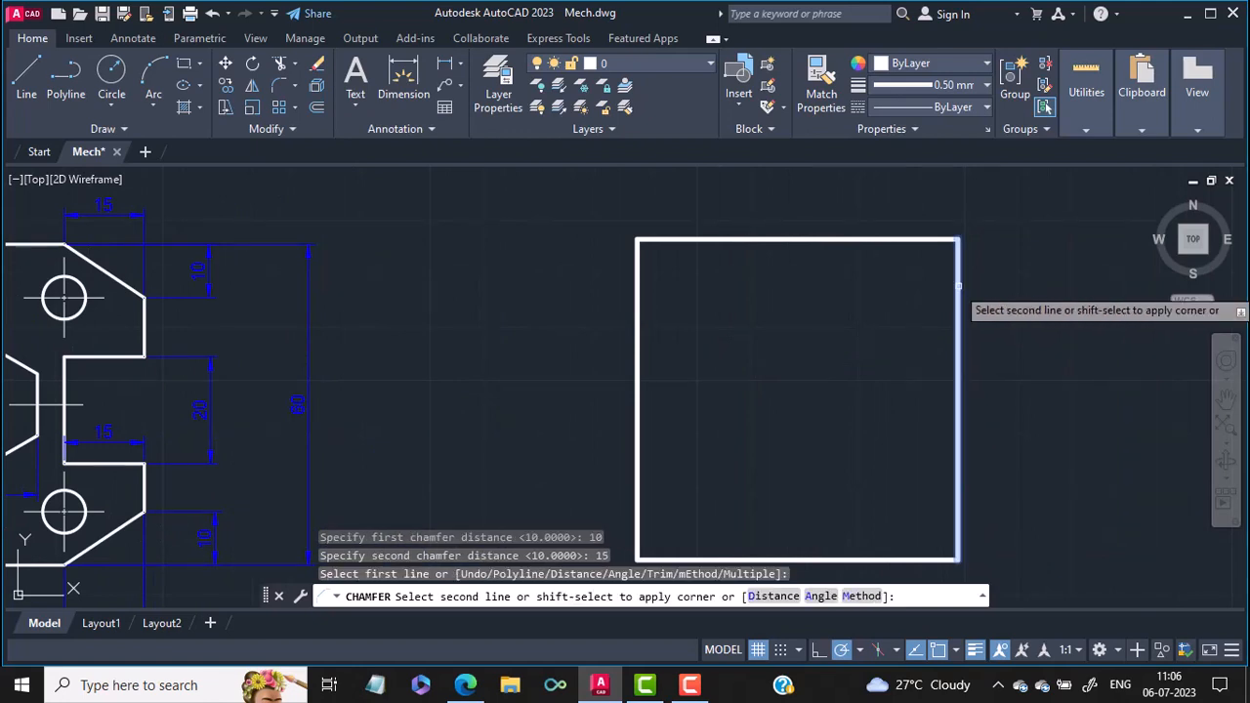
left_click(915, 238)
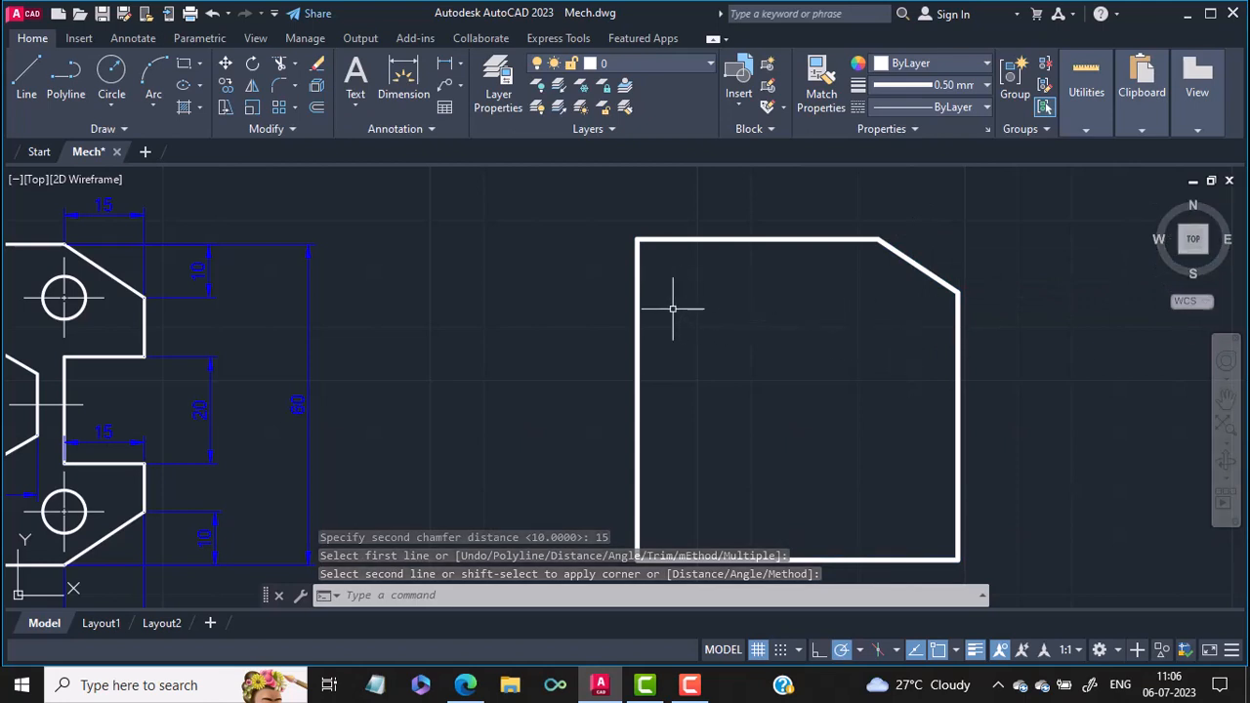
Chamfer the square's upper-left and lower-left corners with the same 10 and 15 distances, taking the vertical side first.
key("Return")
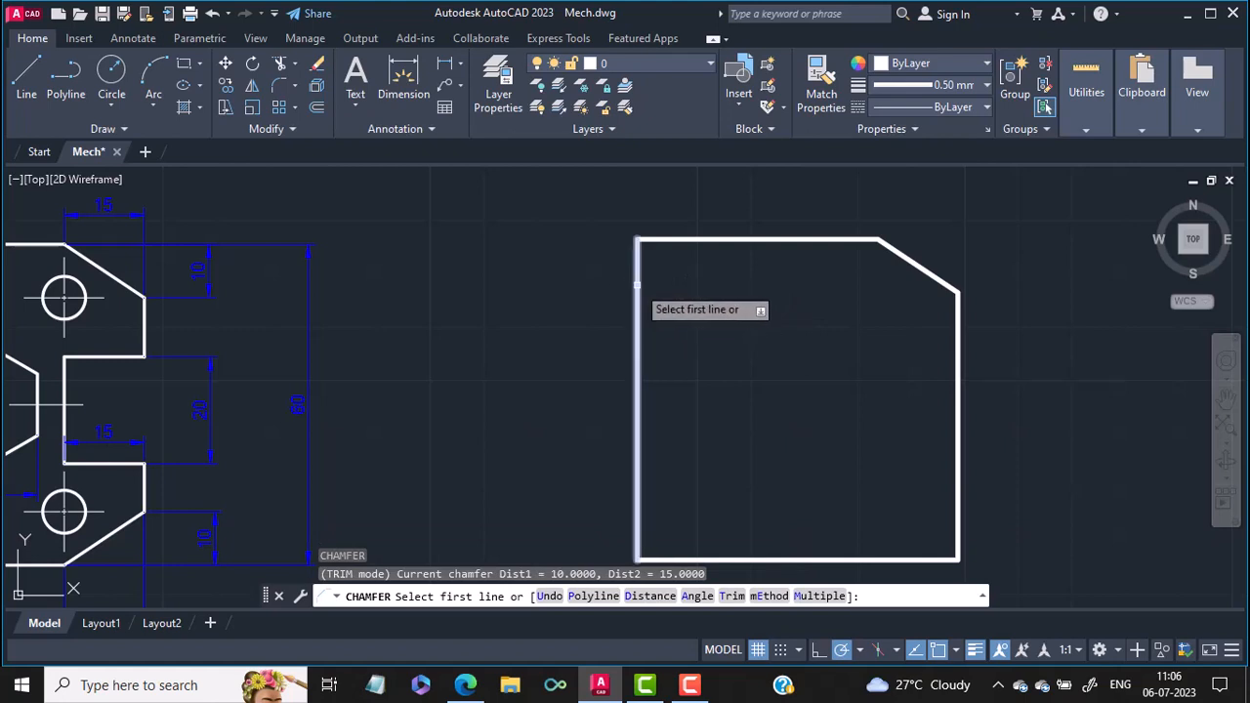
left_click(636, 284)
left_click(705, 240)
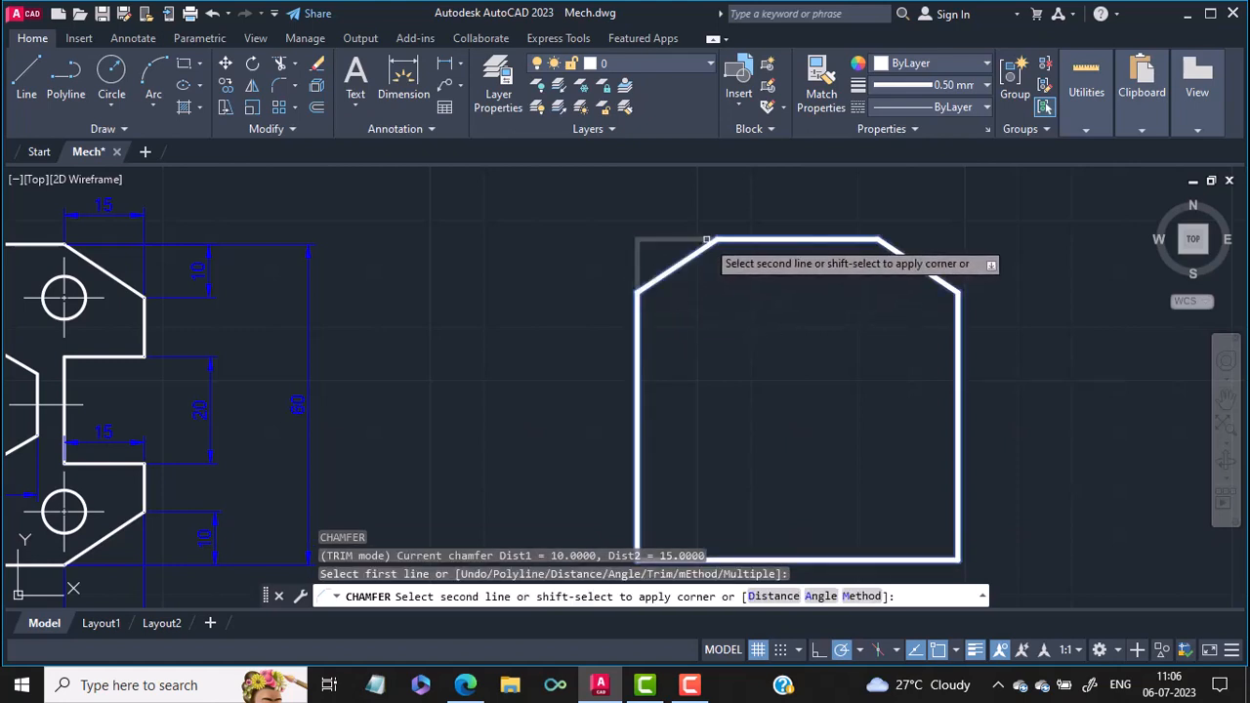
middle_click_drag(684, 366, 679, 219)
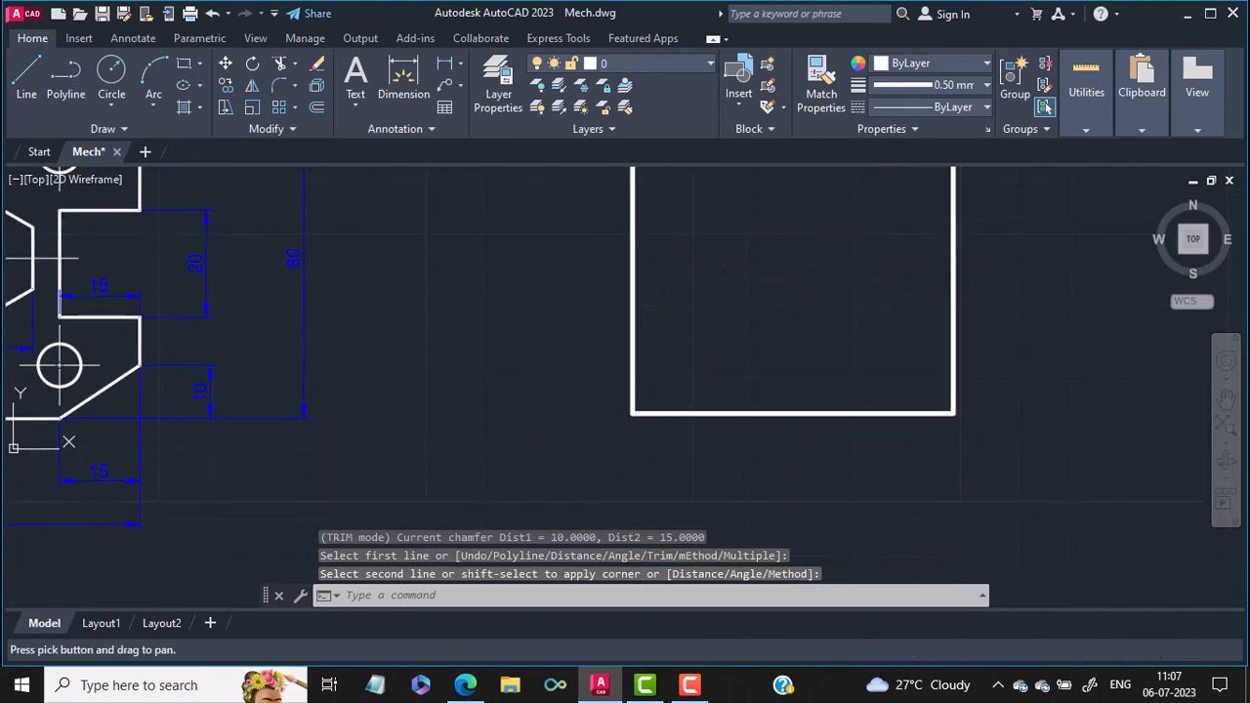
key("Return")
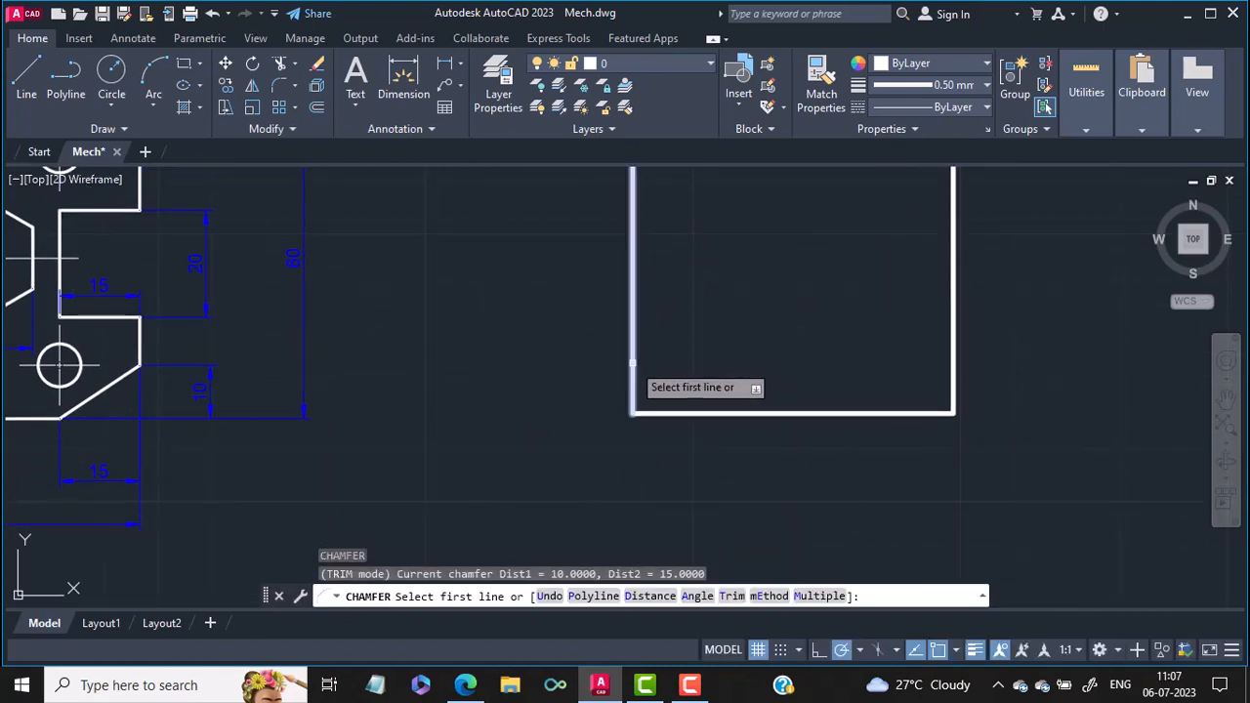
left_click(635, 361)
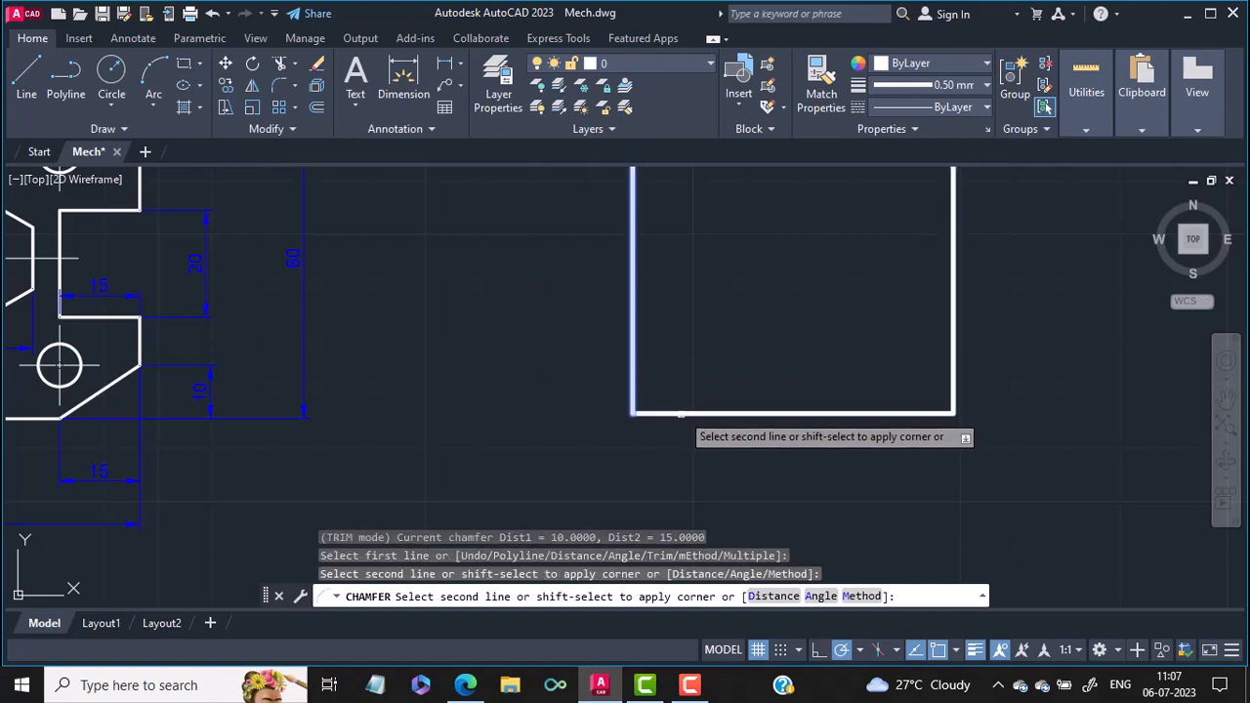
left_click(685, 412)
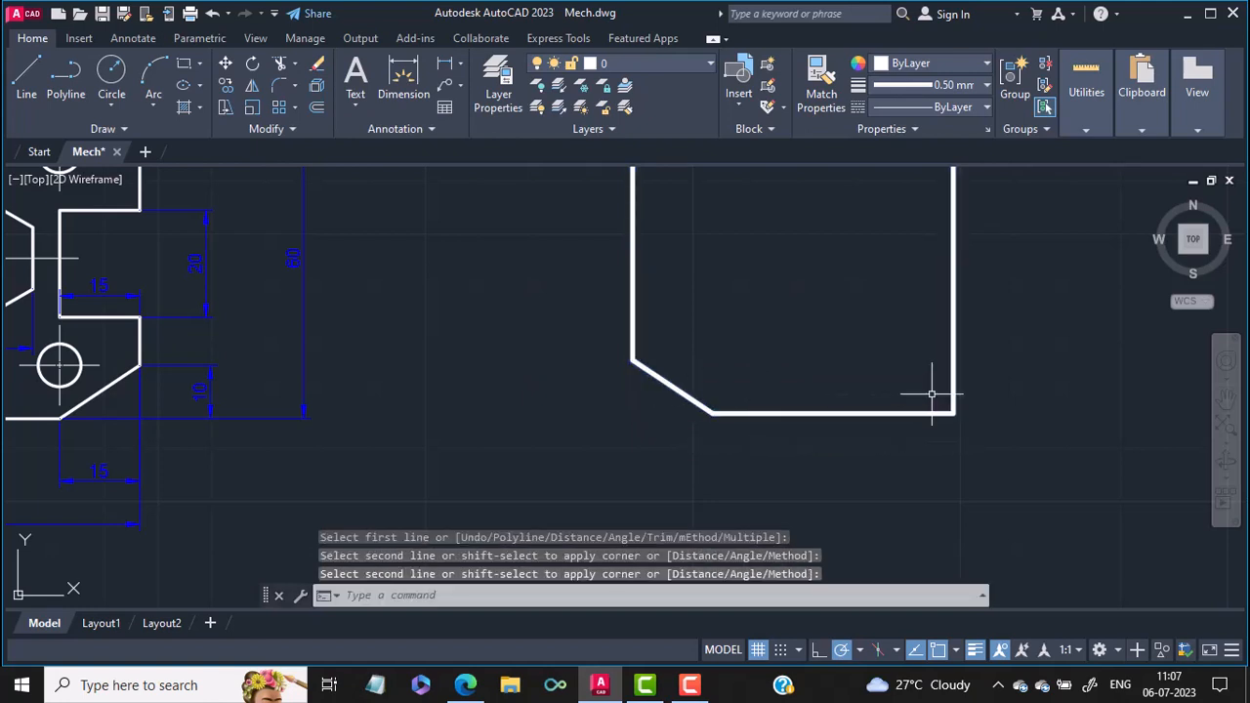
Chamfer the square's lower-right corner with the same distances, 10 on the vertical side and 15 on the bottom edge.
key("Return")
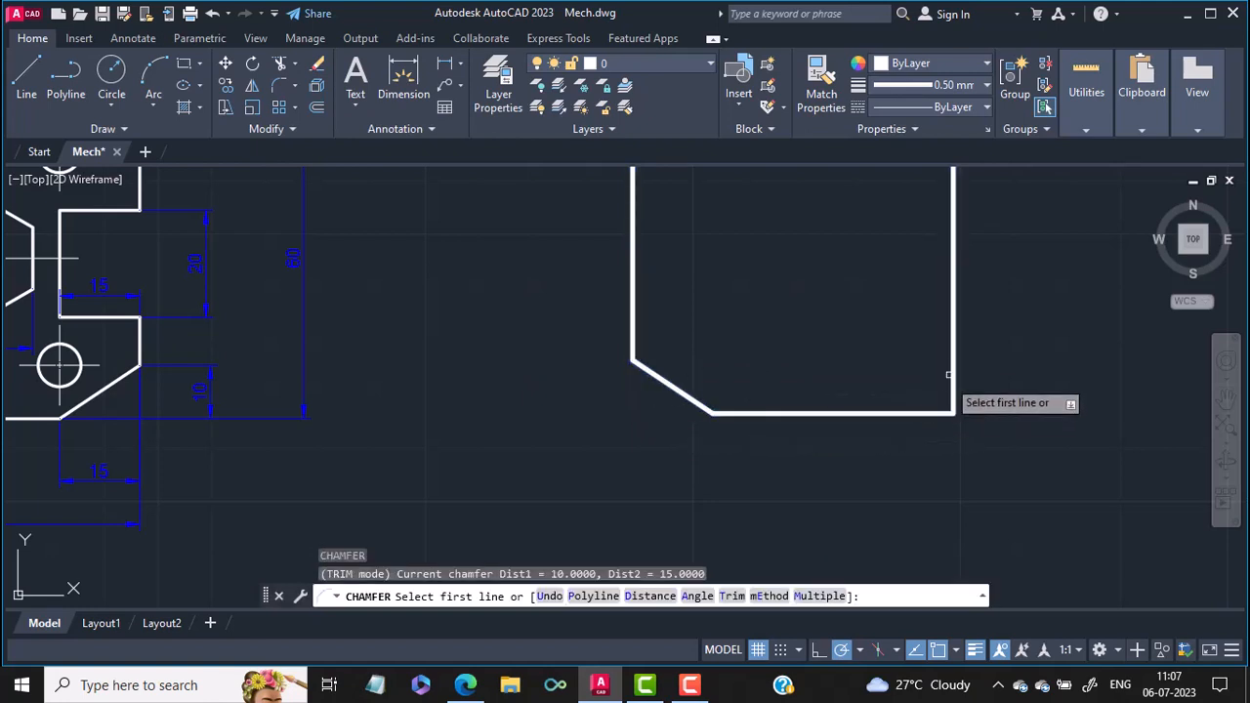
left_click(954, 363)
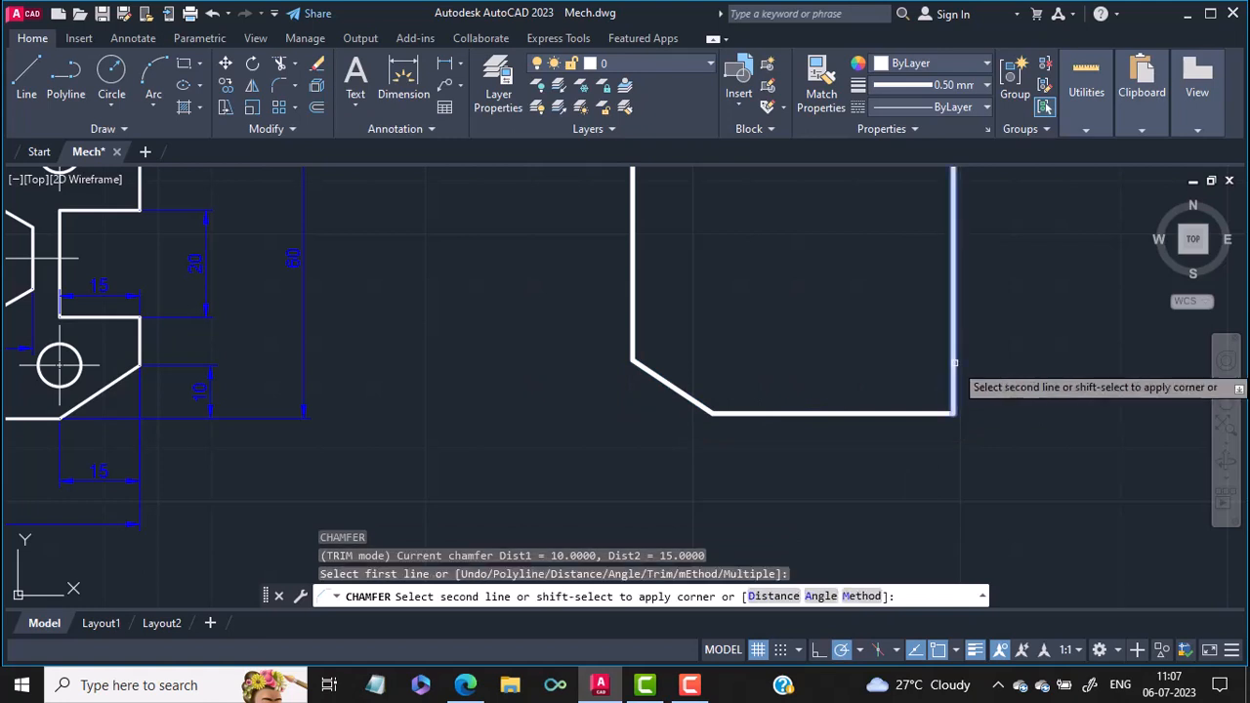
left_click(911, 412)
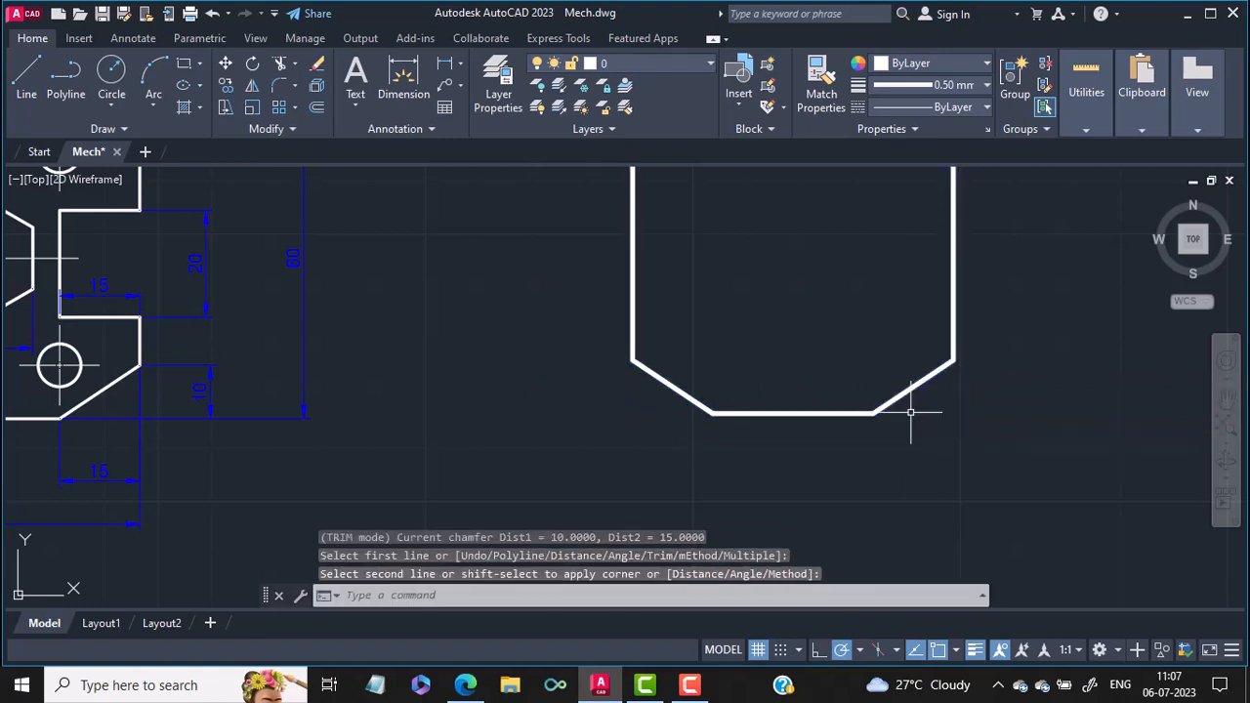
mouse_move(831, 377)
middle_mouse_down()
mouse_move(806, 475)
mouse_move(817, 480)
middle_mouse_up()
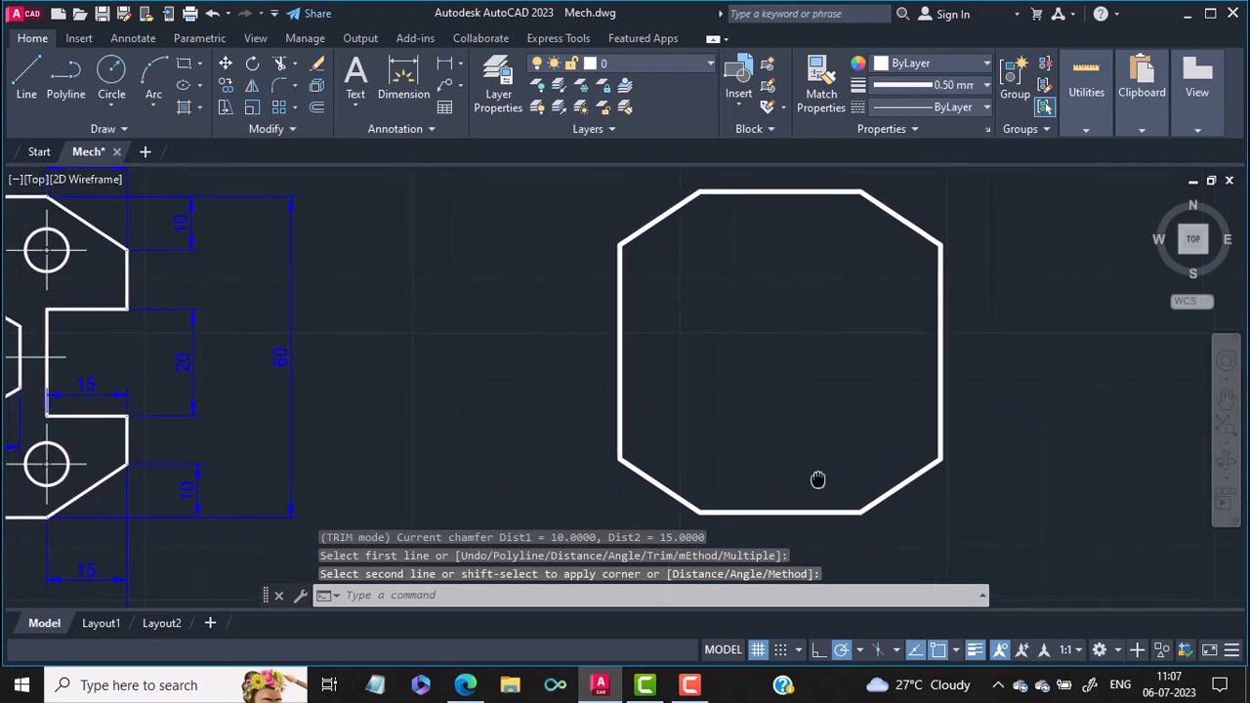
scroll(702, 452, "down", 2)
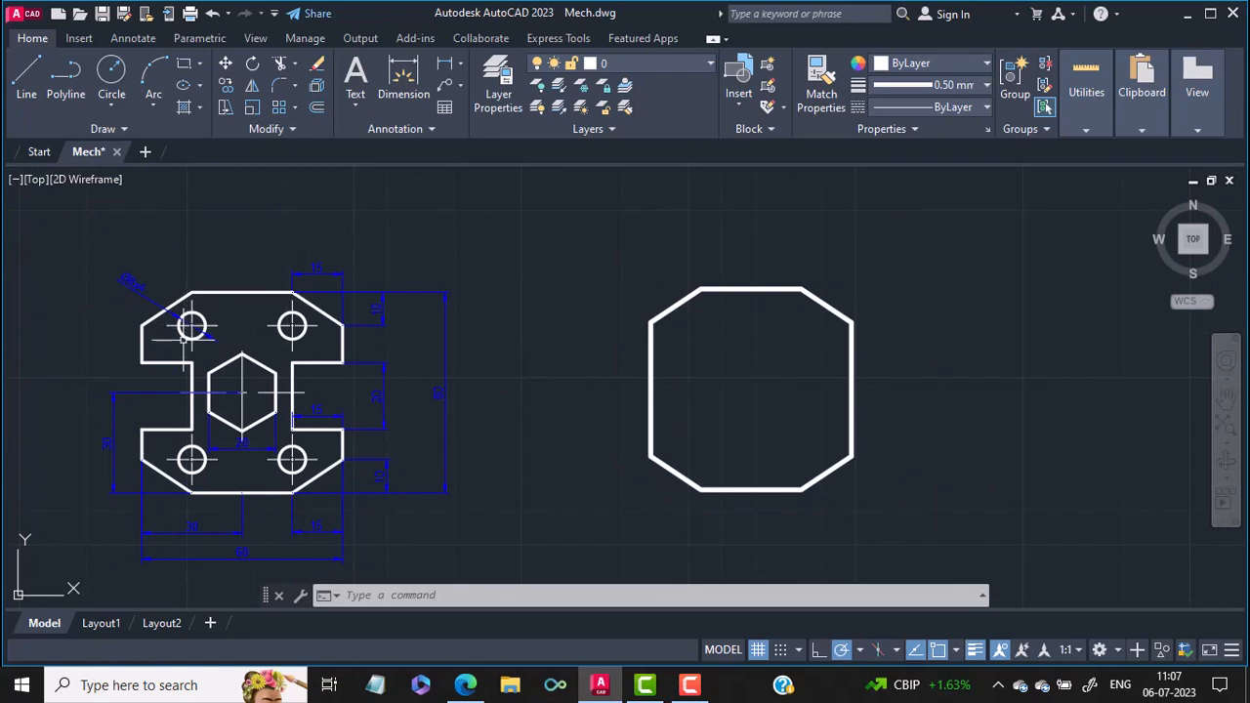
Draw an 8-diameter circle in the new outline's upper-left area, centred level with the chamfer's lower end and directly below its upper end.
scroll(183, 325, "up", 2)
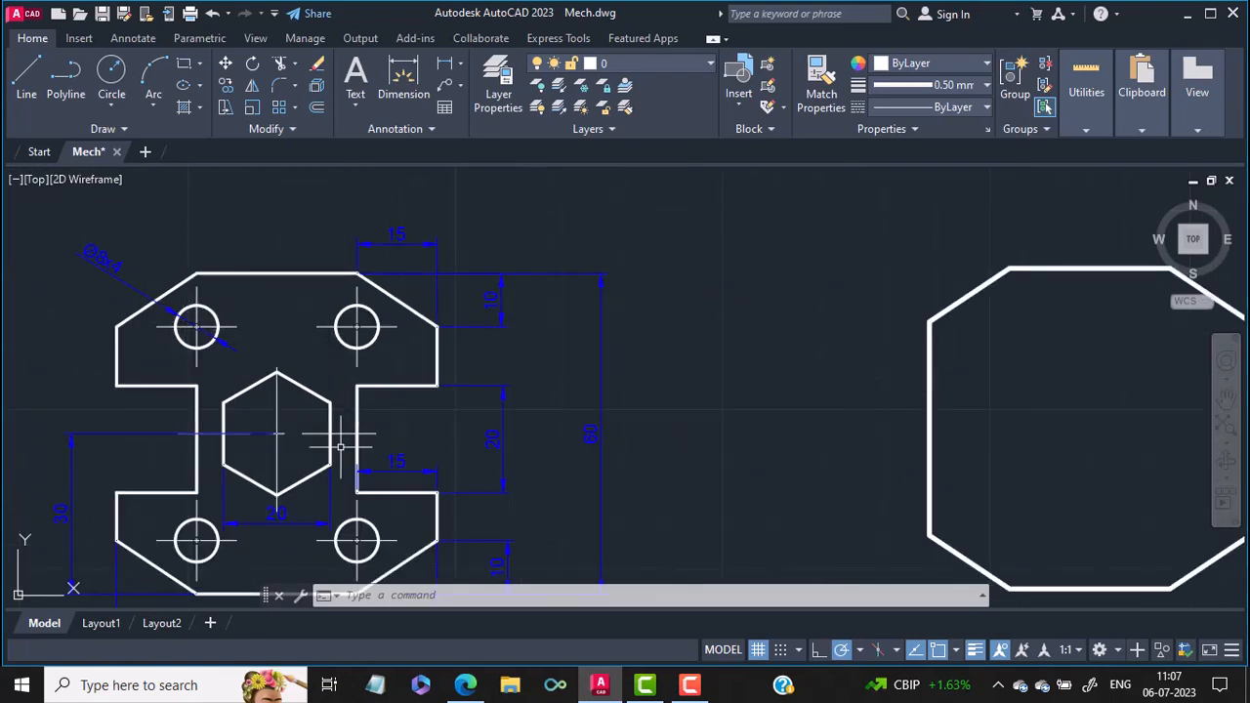
mouse_move(978, 478)
middle_mouse_down()
mouse_move(772, 460)
mouse_move(860, 480)
middle_mouse_up()
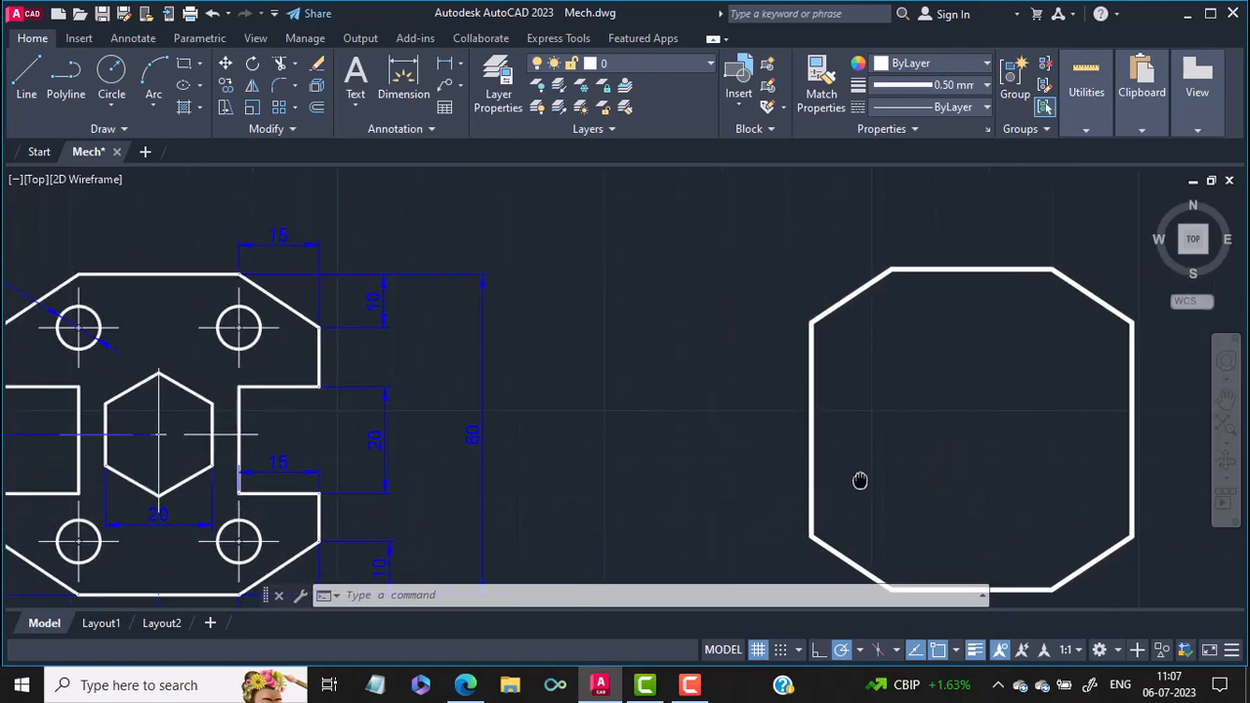
left_click(108, 110)
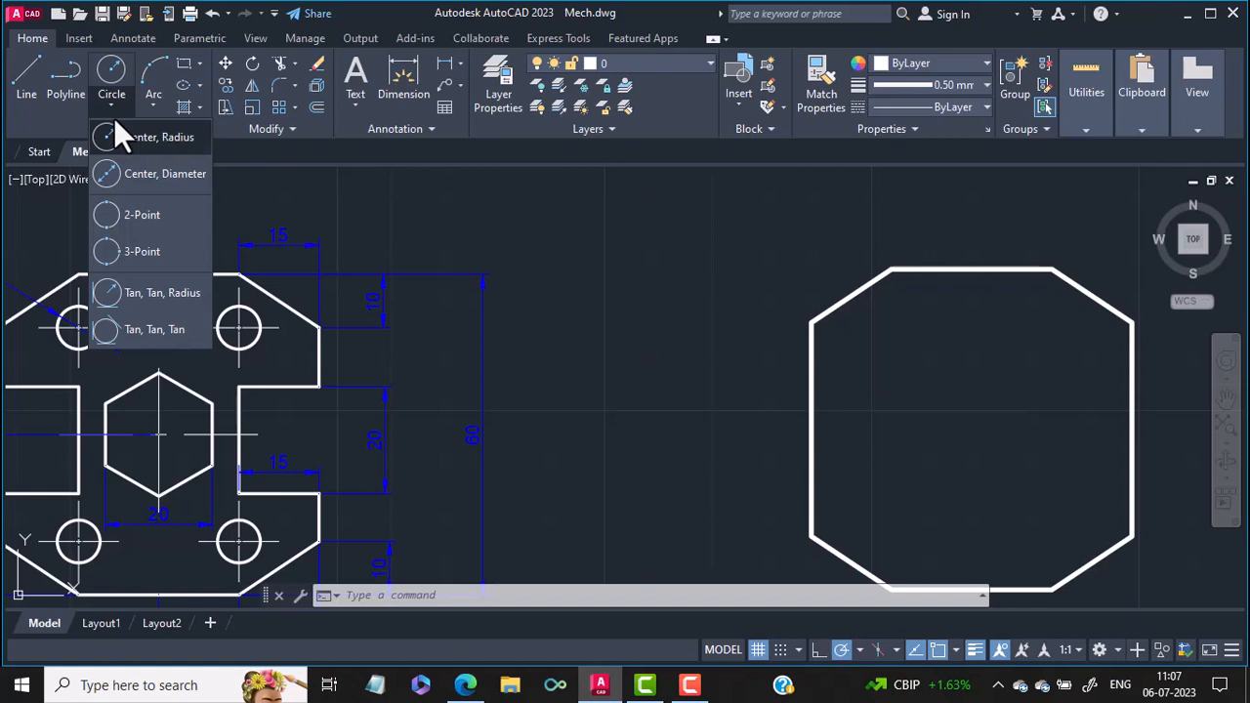
left_click(147, 173)
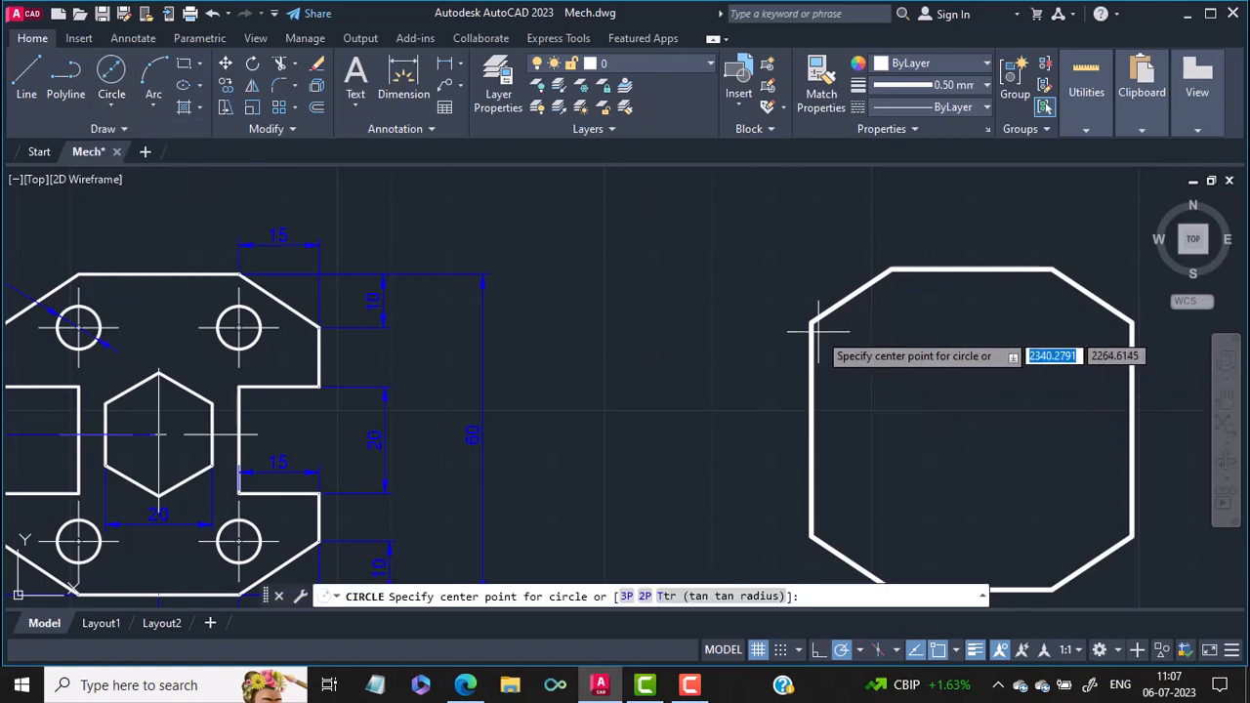
left_click(894, 321)
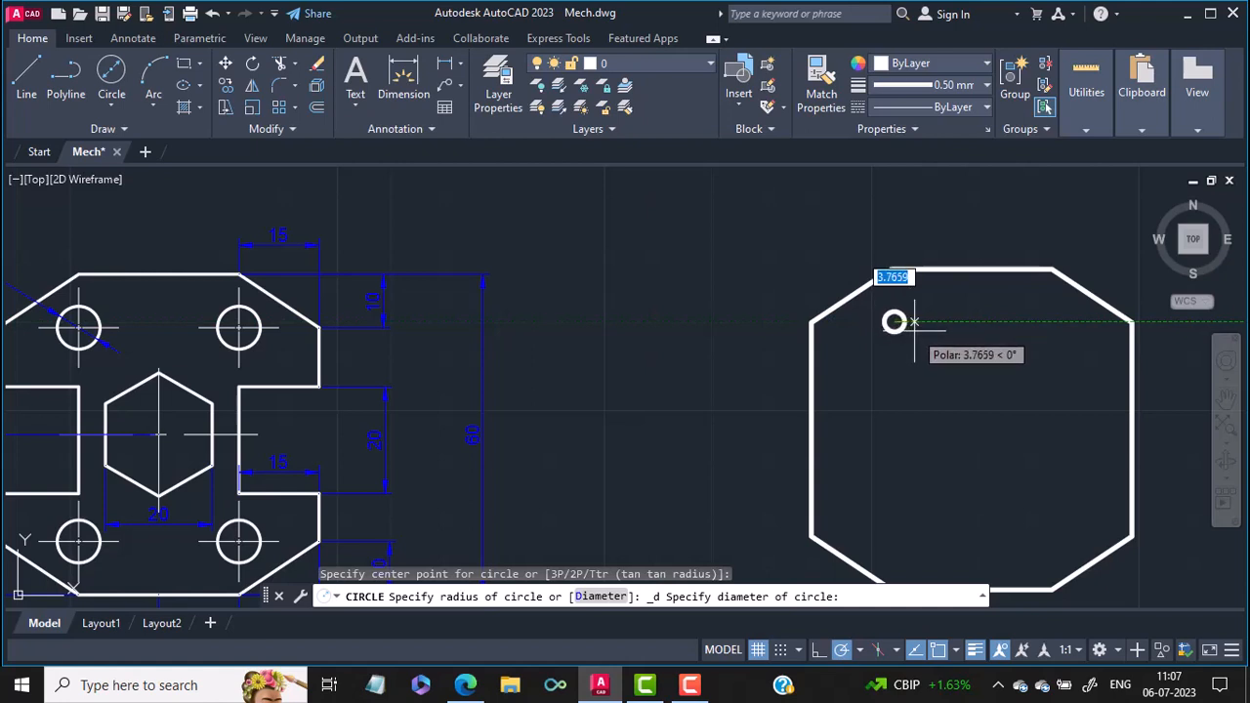
type("8")
key("Return")
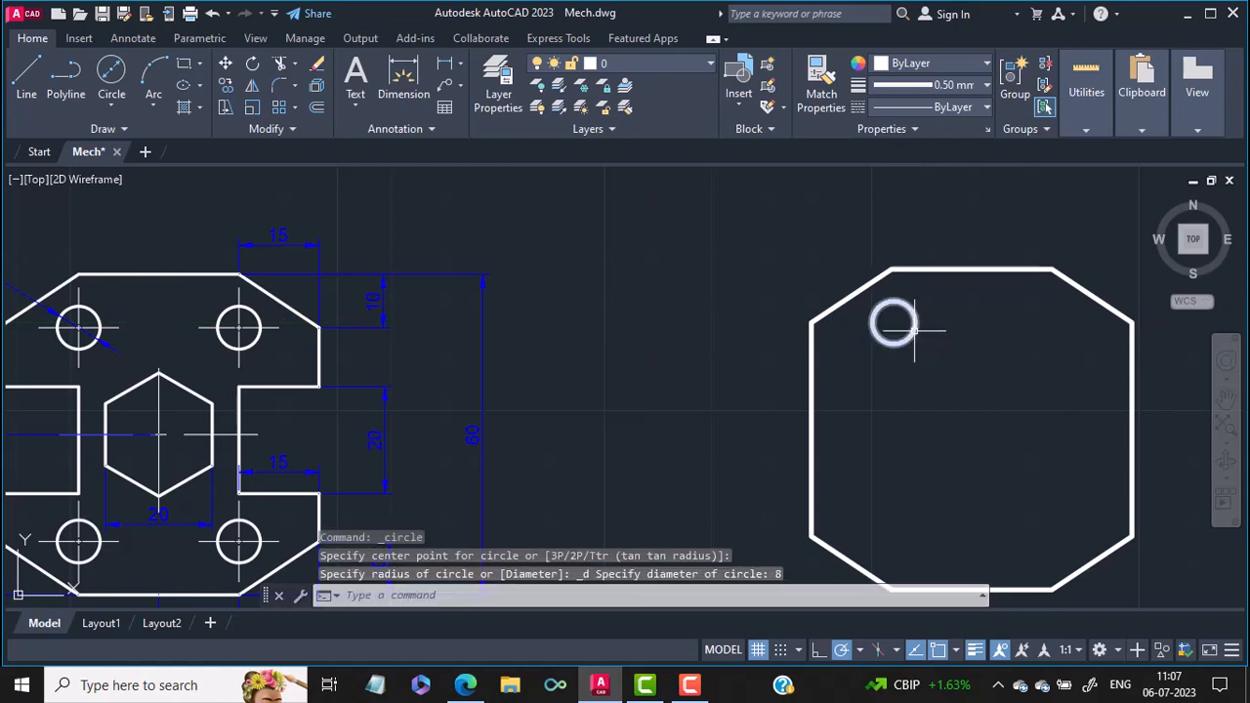
Mirror the upper-left circle about the new outline's vertical centreline, keeping the source circle.
middle_click_drag(918, 355, 875, 353)
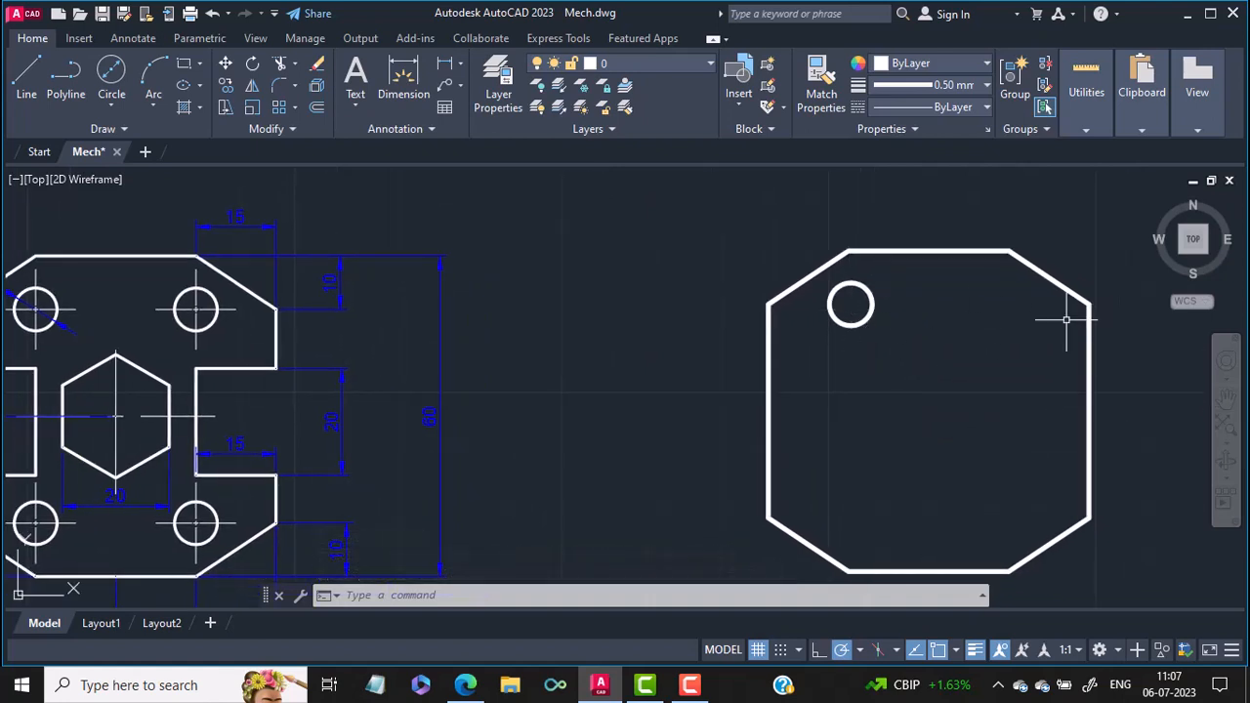
type("MI")
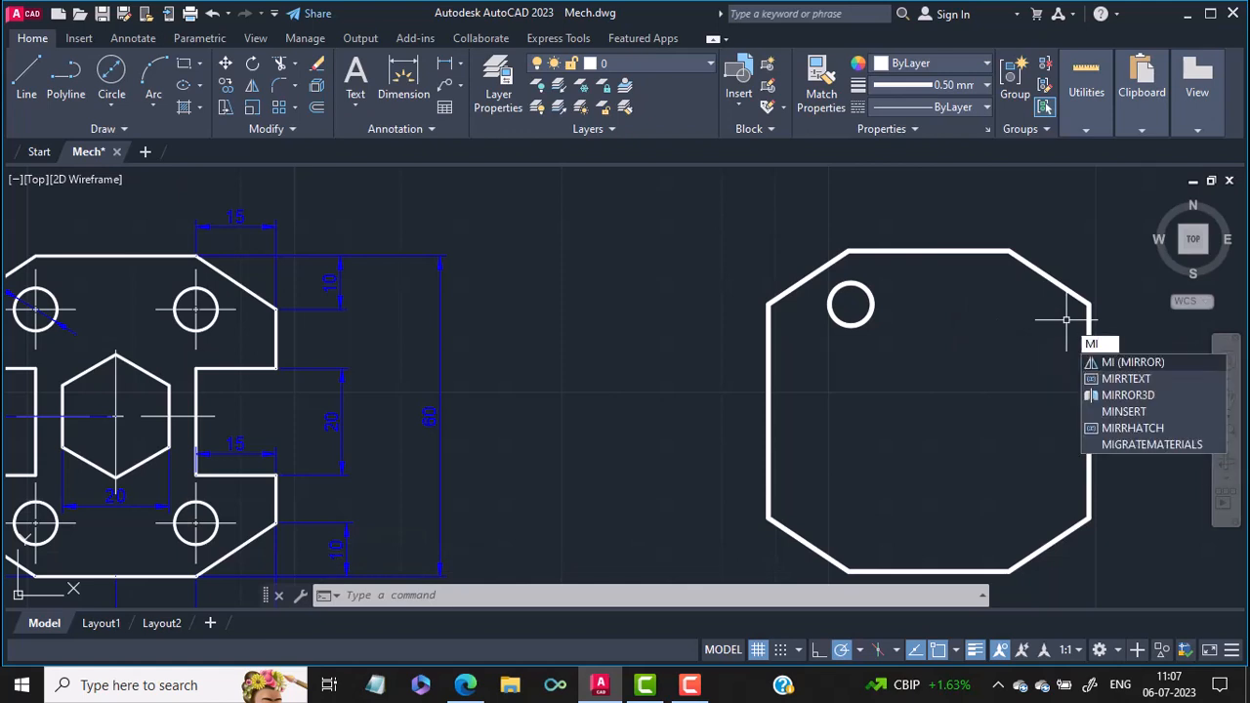
type("RR")
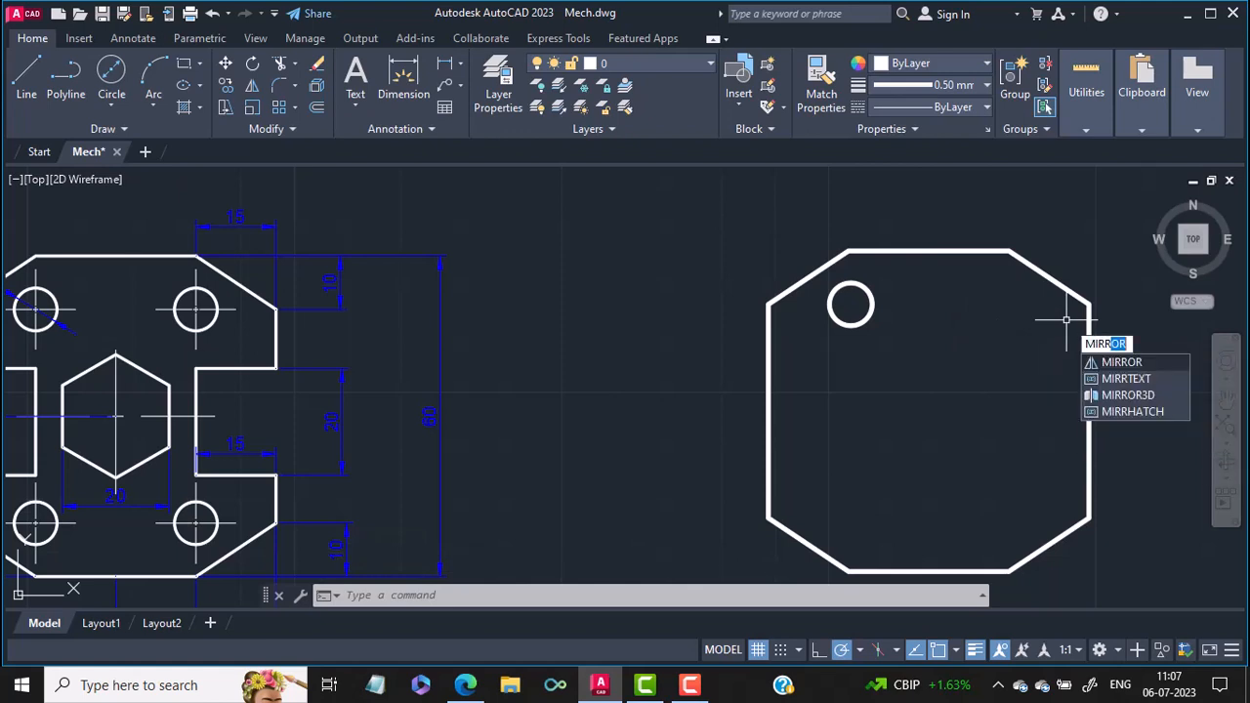
key("Return")
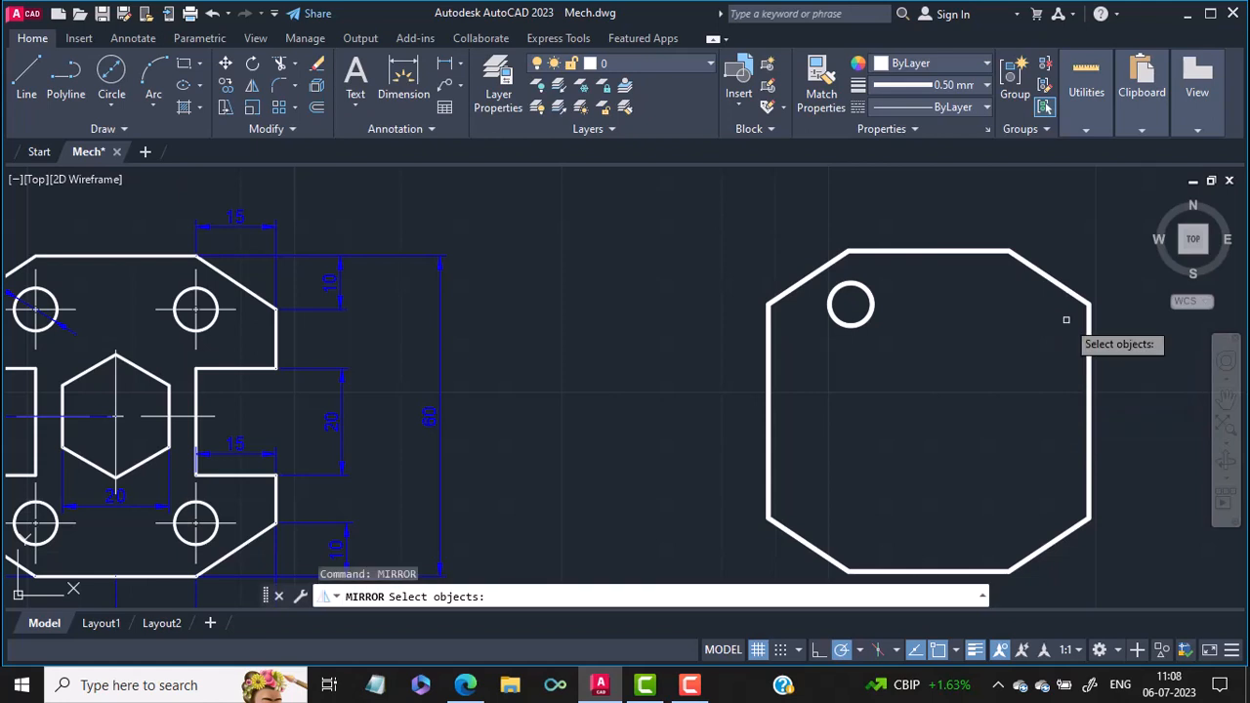
left_click(868, 316)
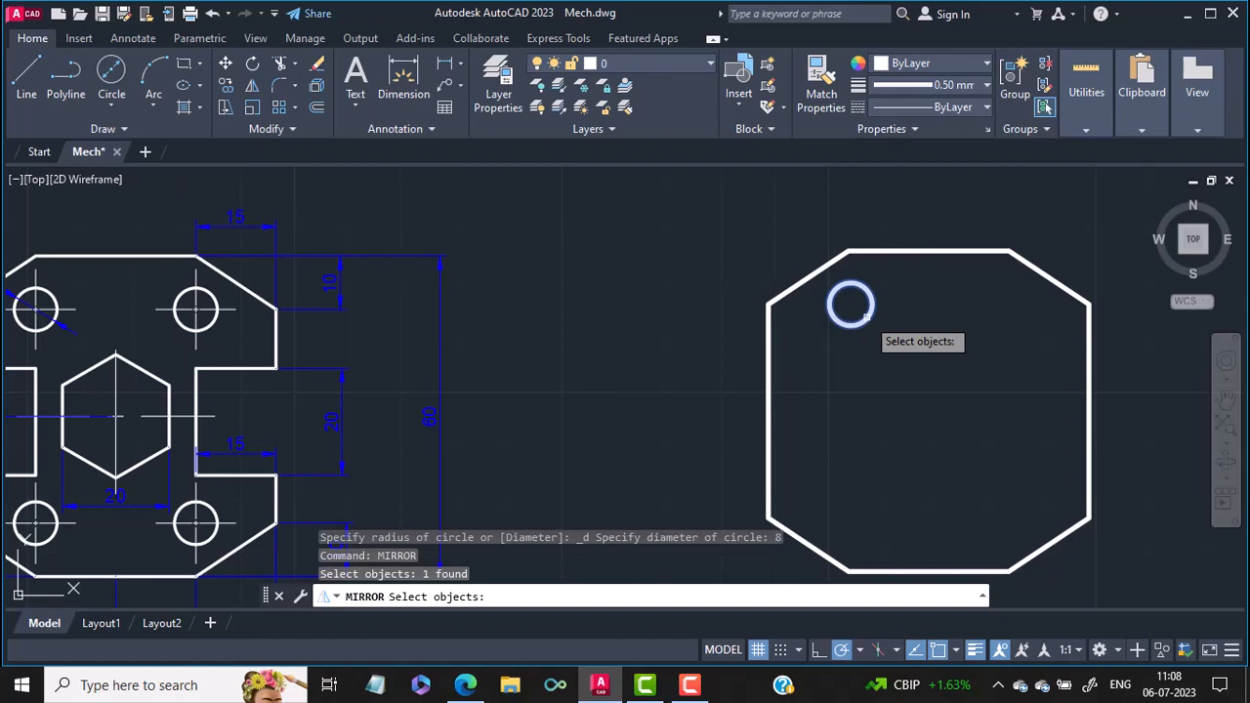
key("Return")
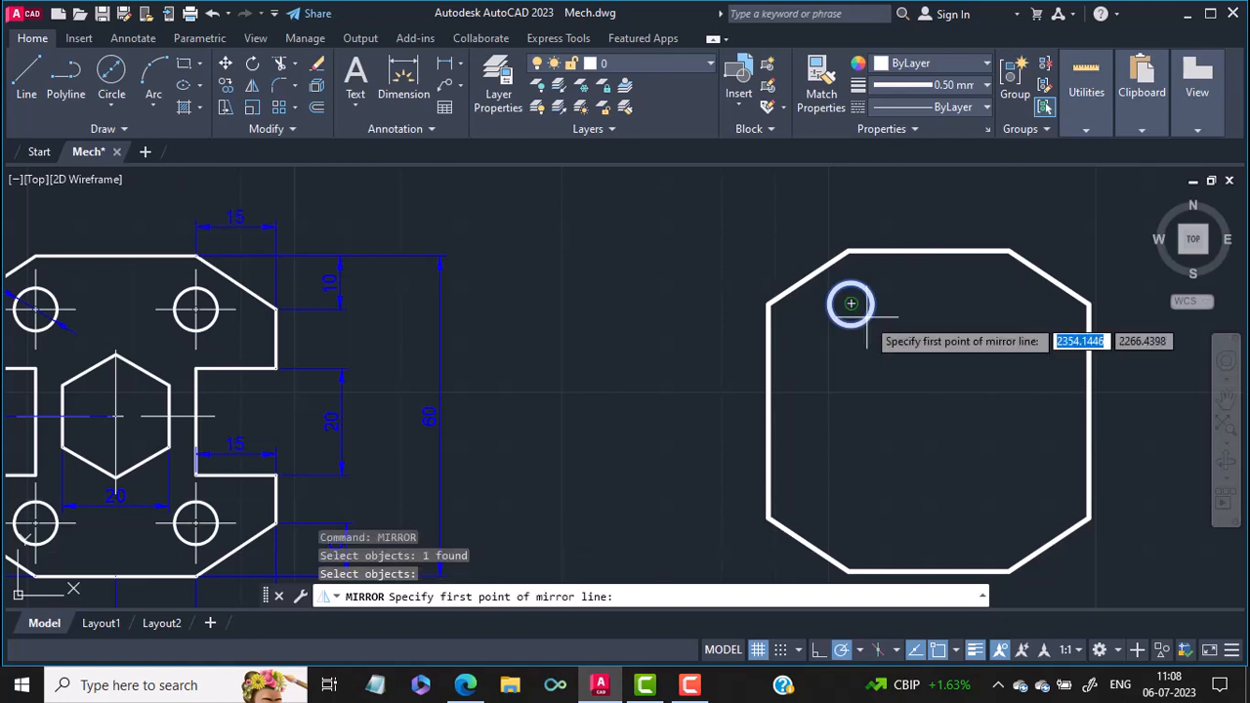
left_click(929, 251)
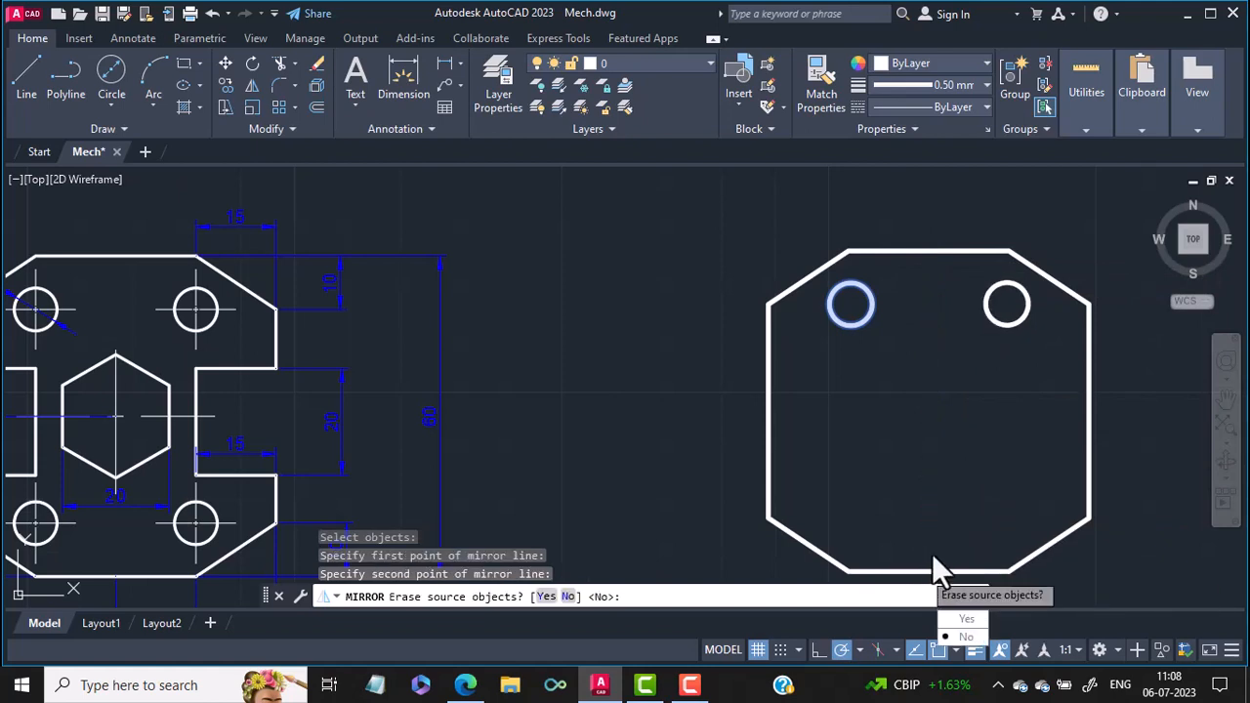
key("Return")
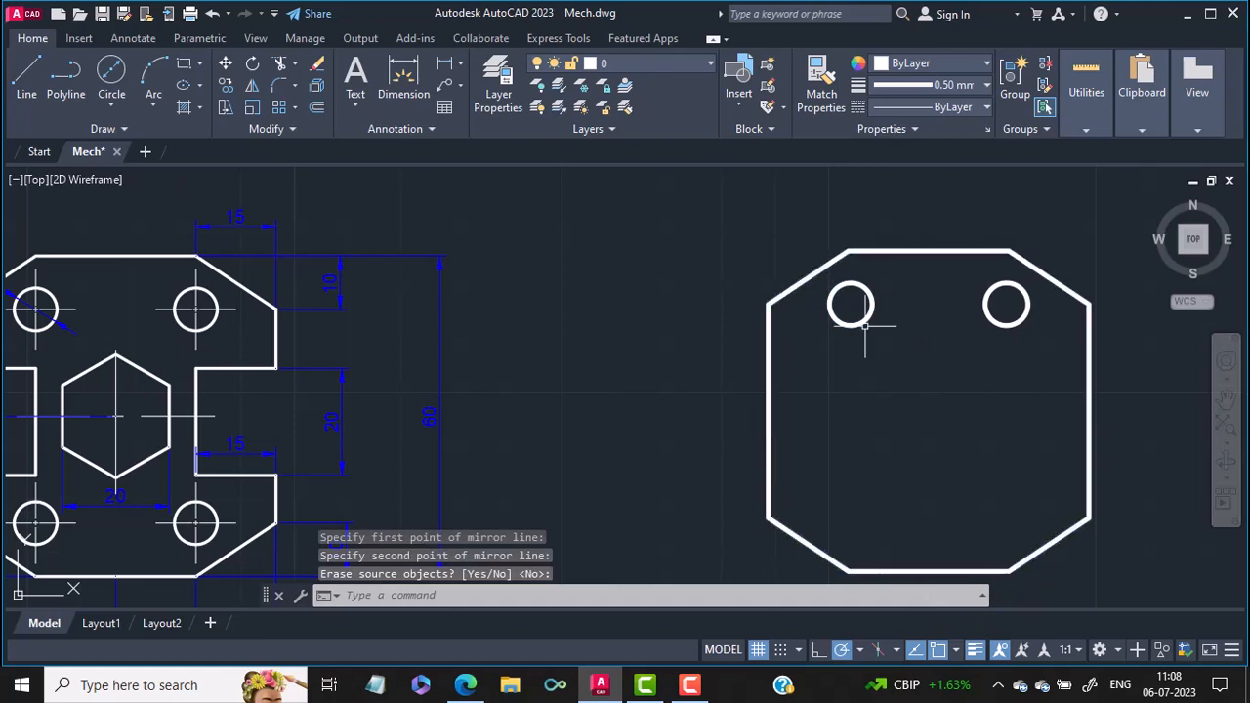
Mirror both upper circles about the new outline's horizontal centreline, keeping the source circles.
middle_click_drag(844, 428, 871, 421)
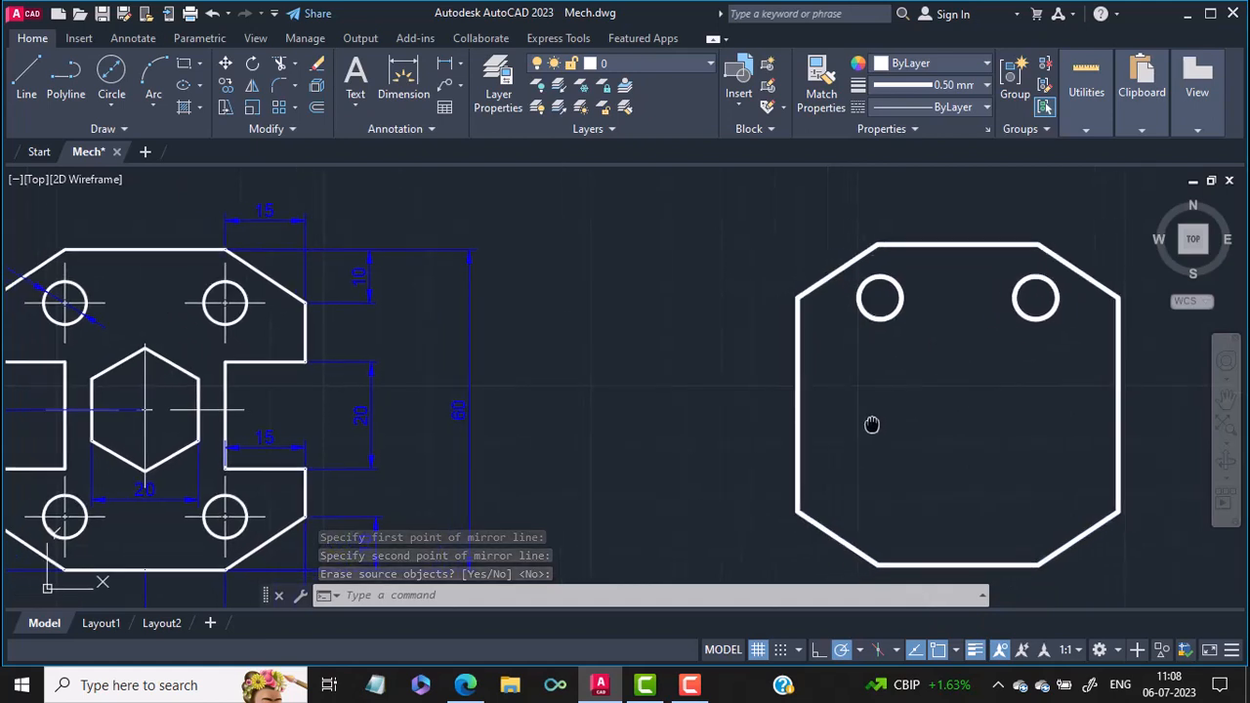
type("m")
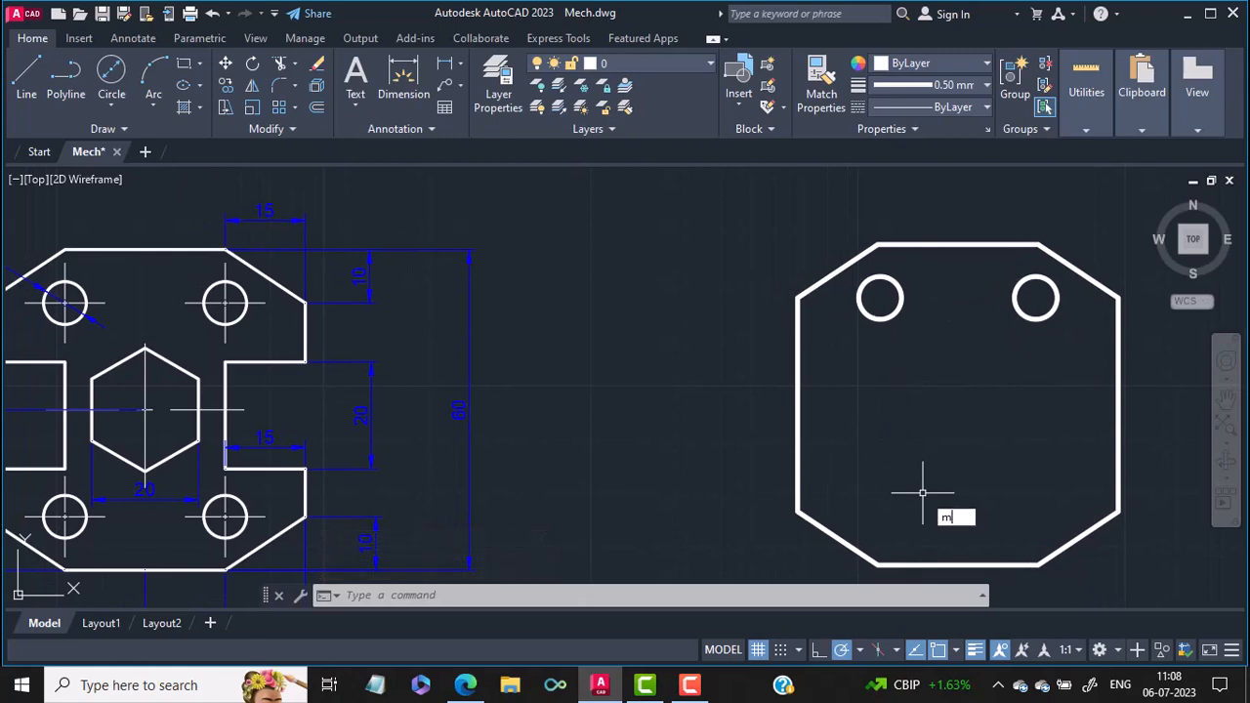
type("rr")
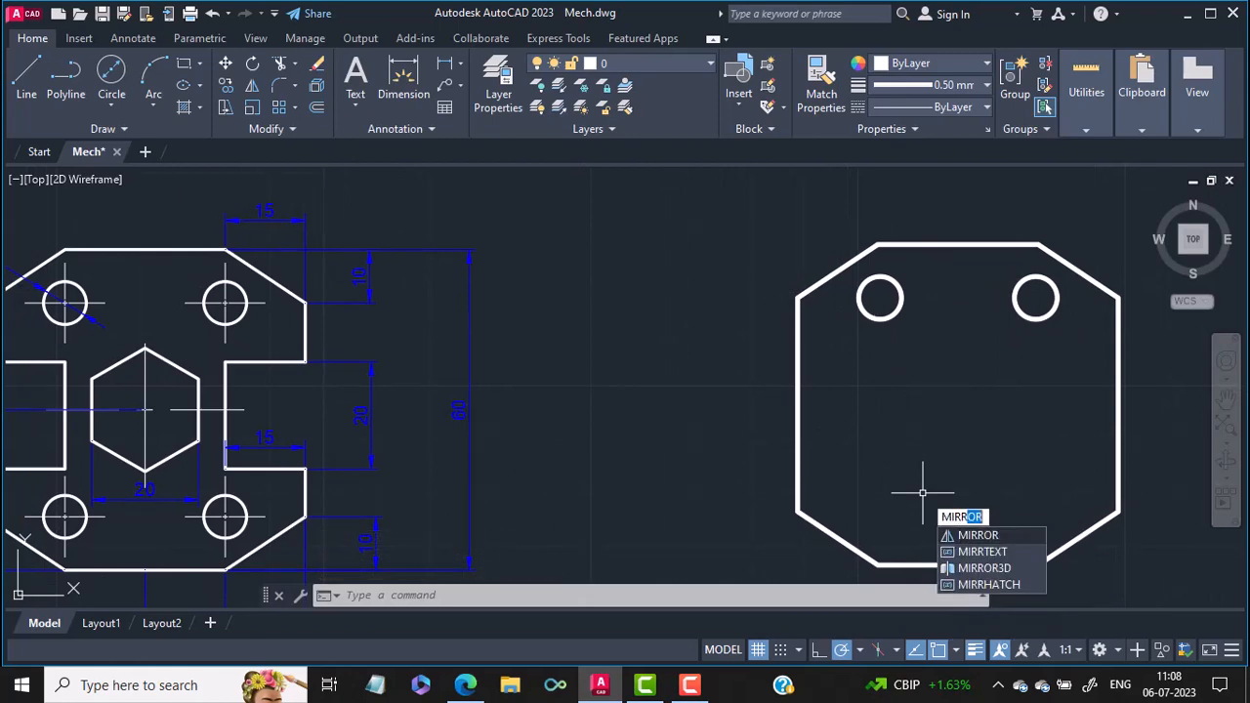
key("Return")
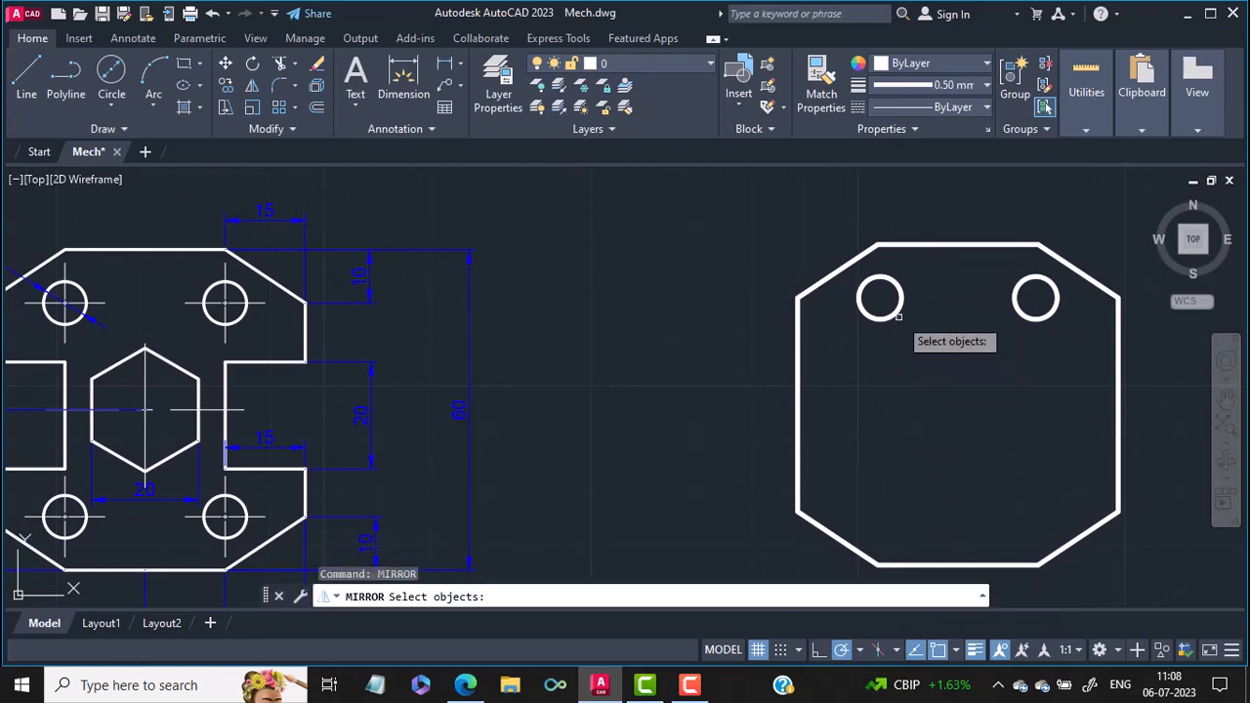
left_click(891, 311)
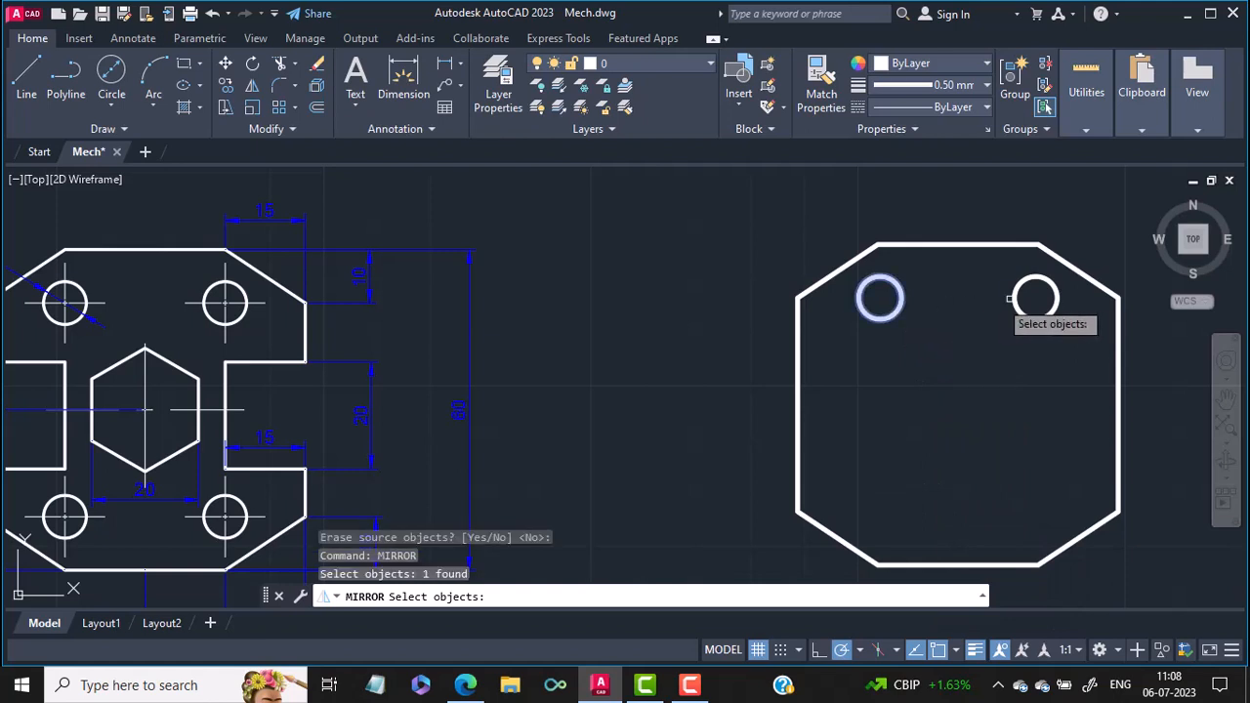
left_click(1016, 304)
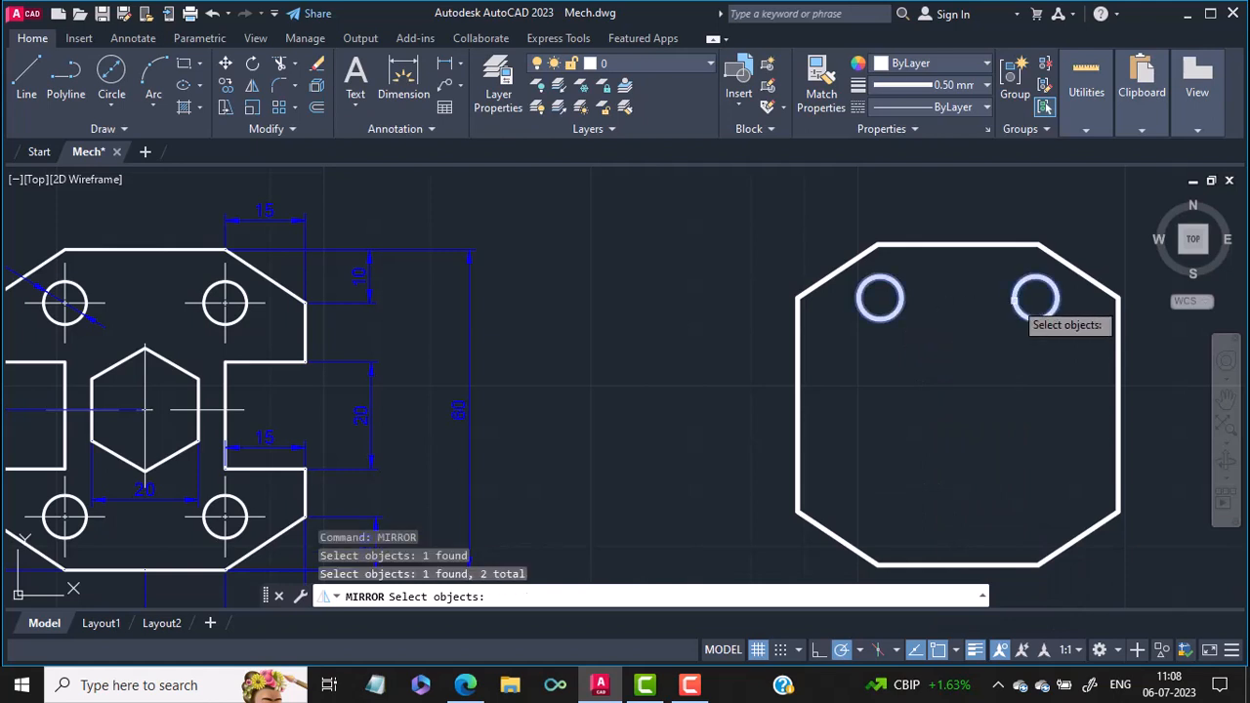
key("Return")
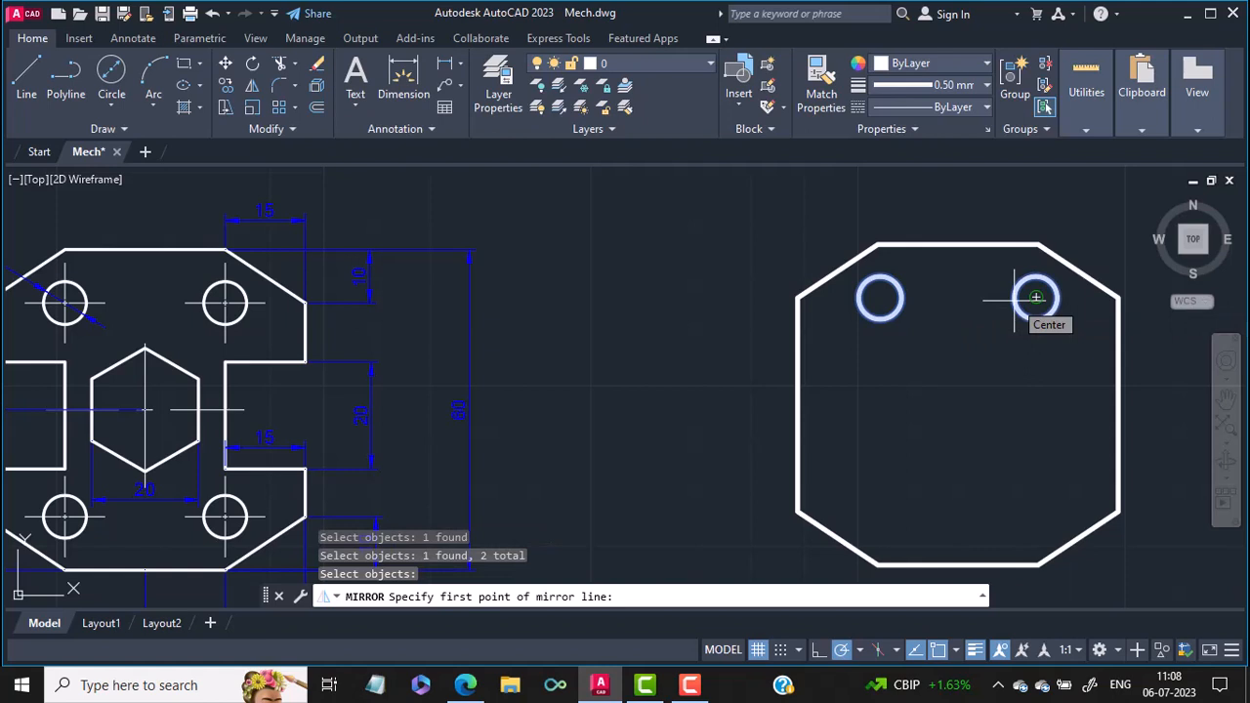
left_click(958, 404)
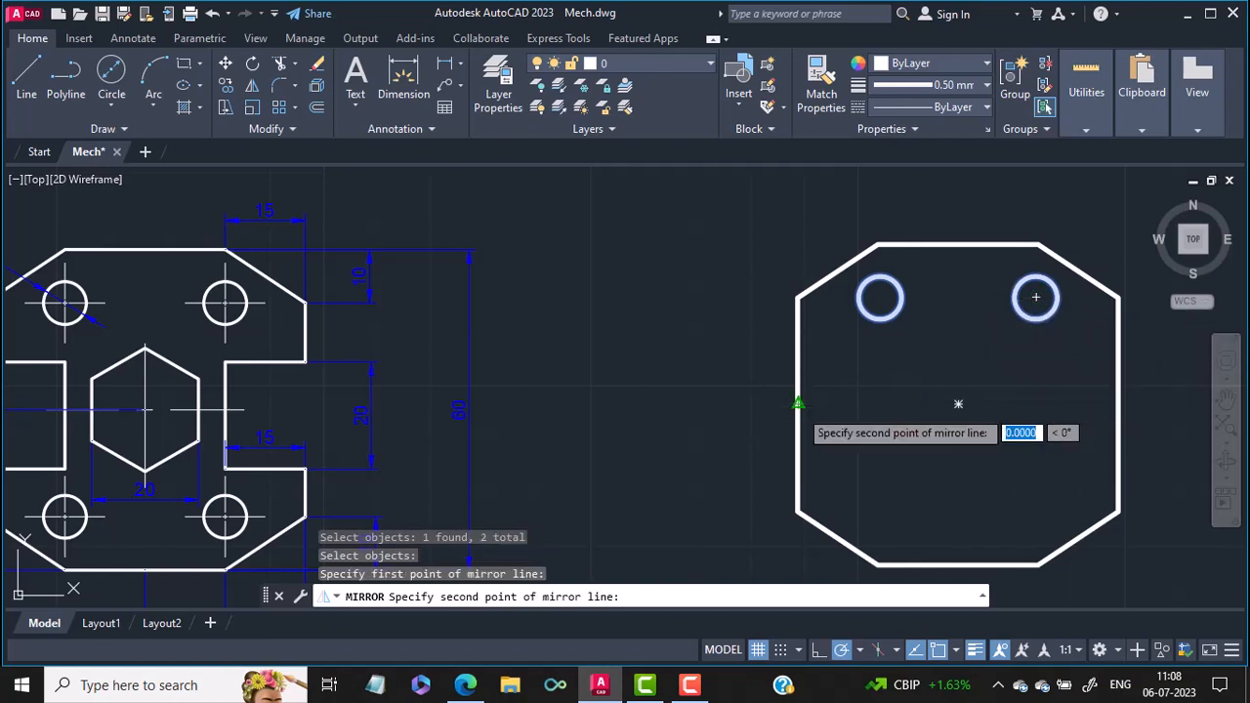
left_click(1118, 404)
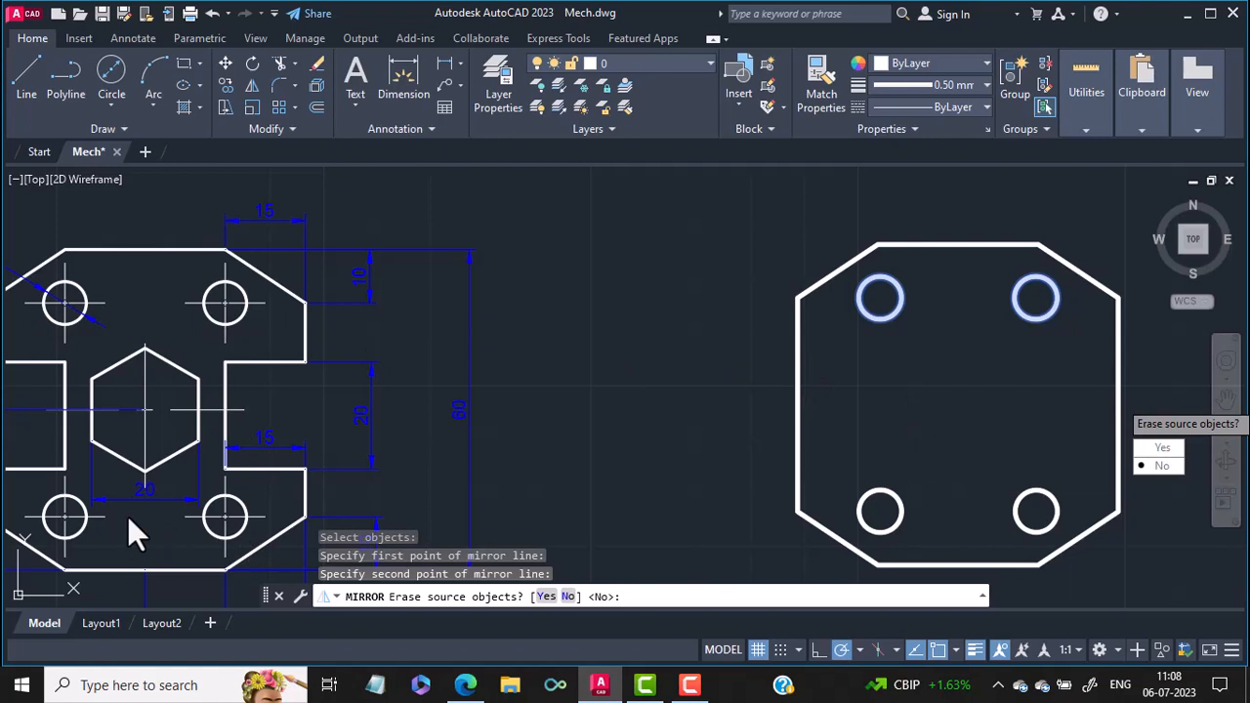
key("Return")
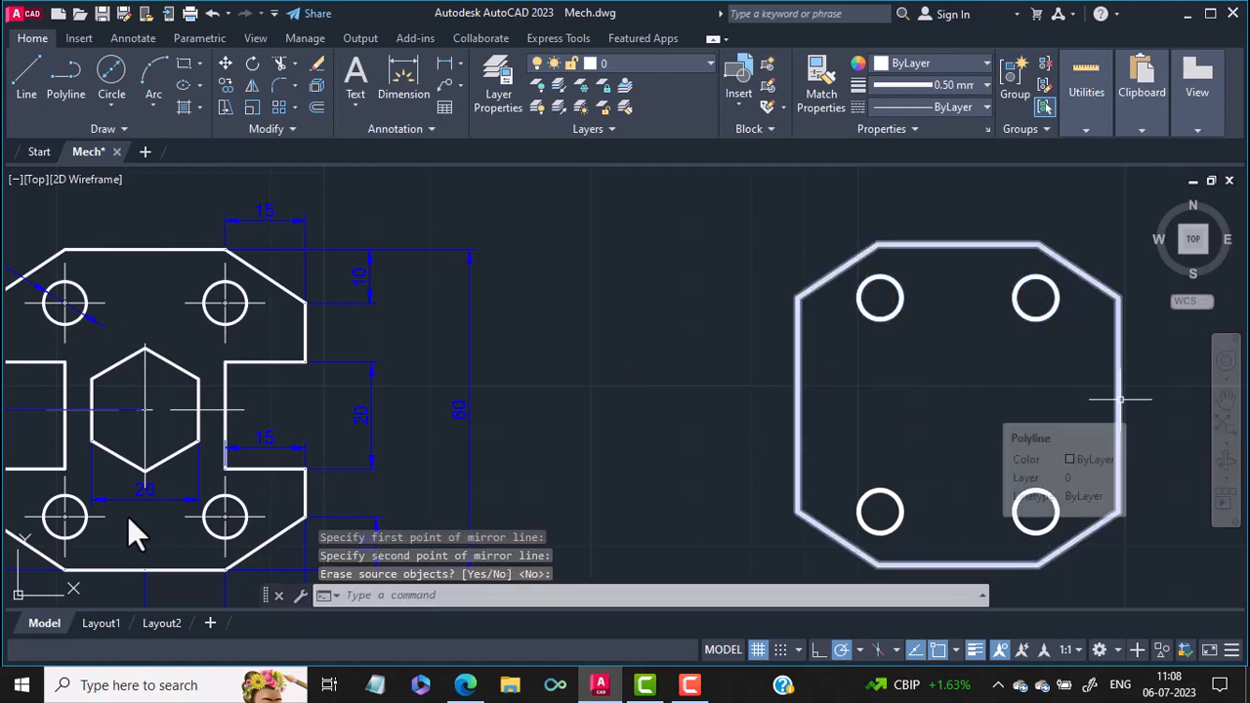
Add center marks to all four circles in the new outline.
type("CM")
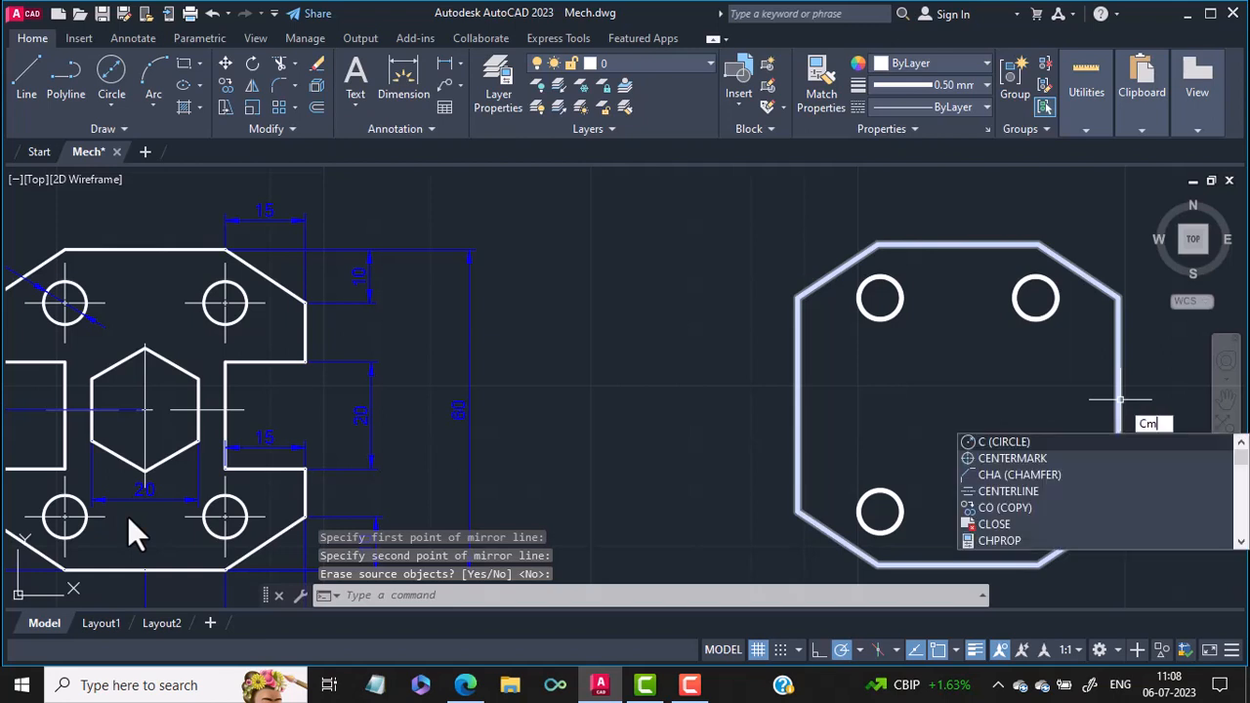
key("Return")
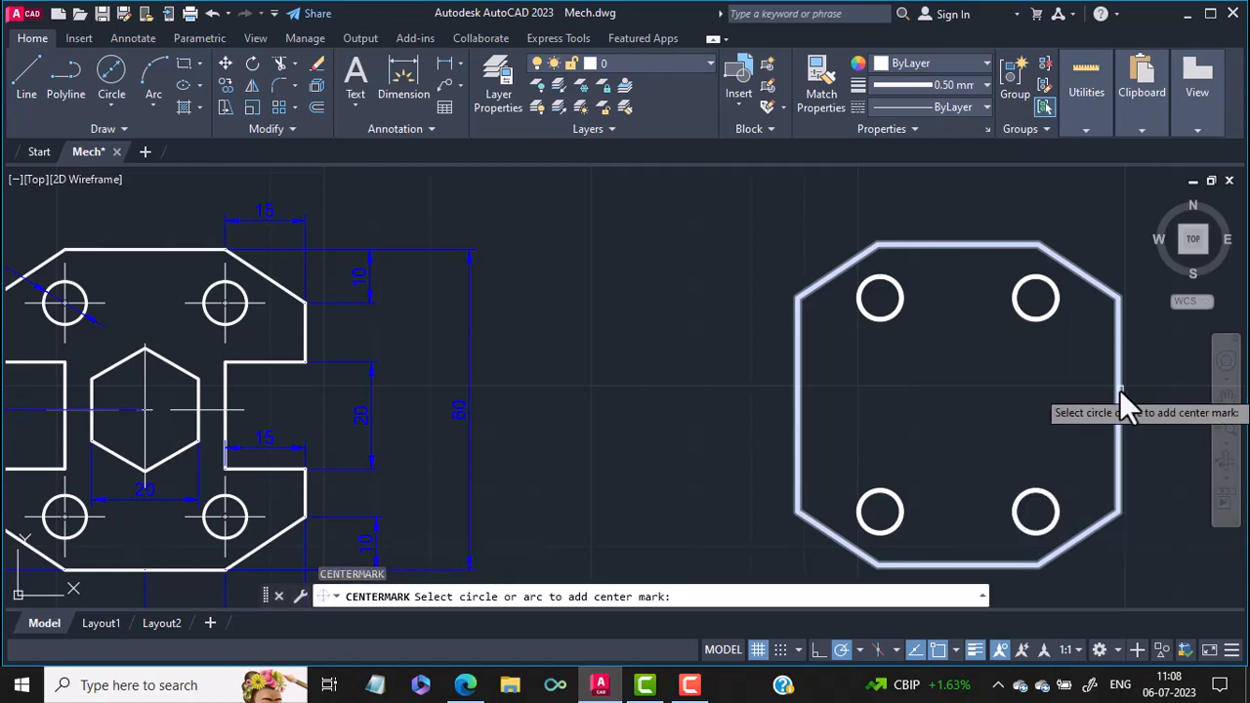
left_click(882, 278)
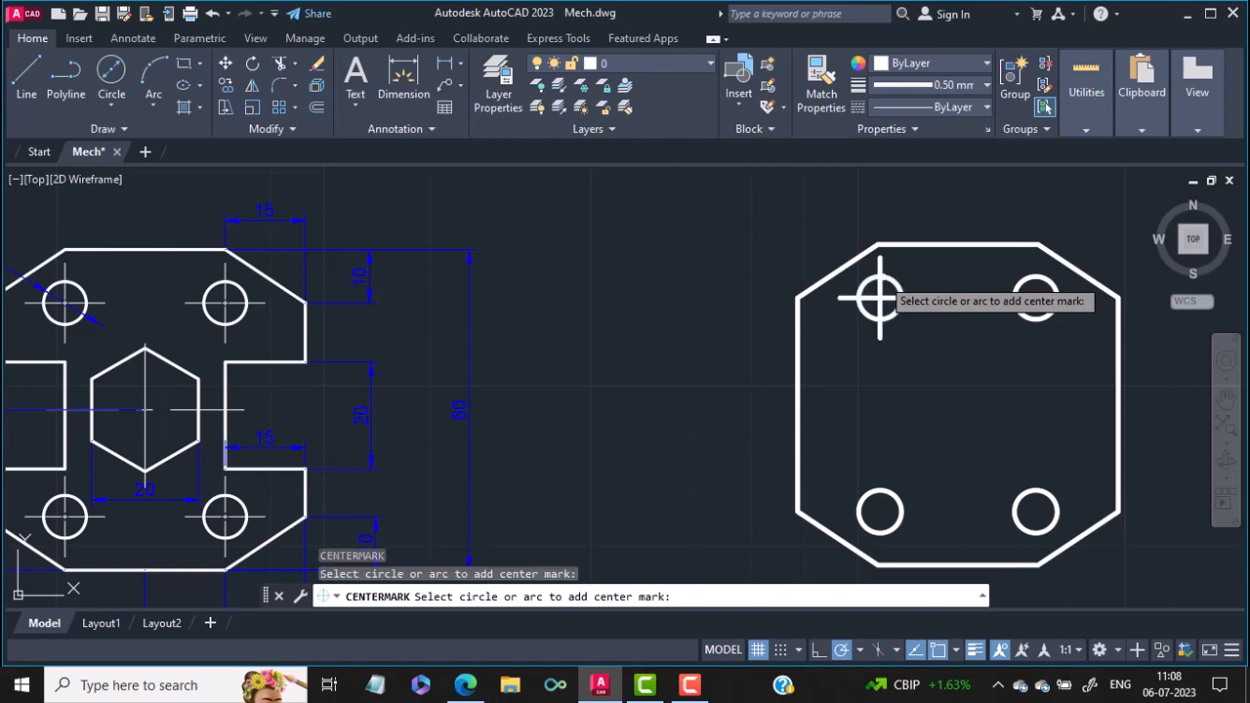
left_click(1042, 280)
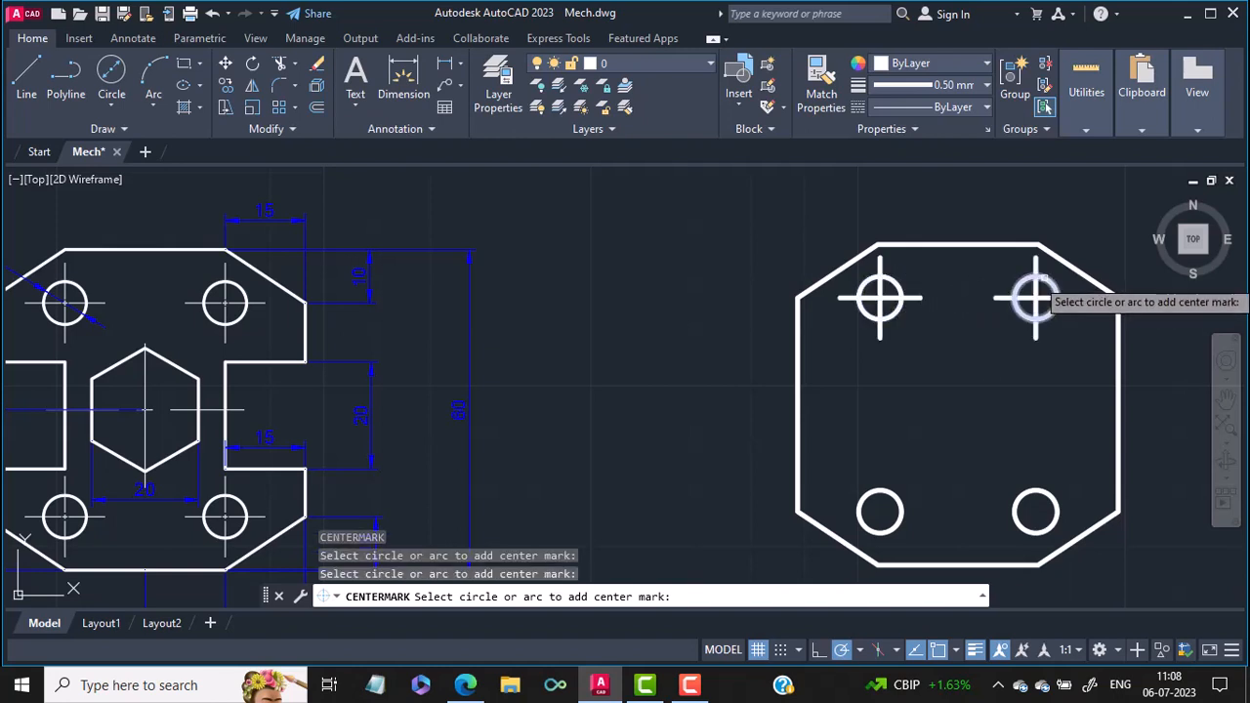
left_click(1022, 495)
left_click(873, 493)
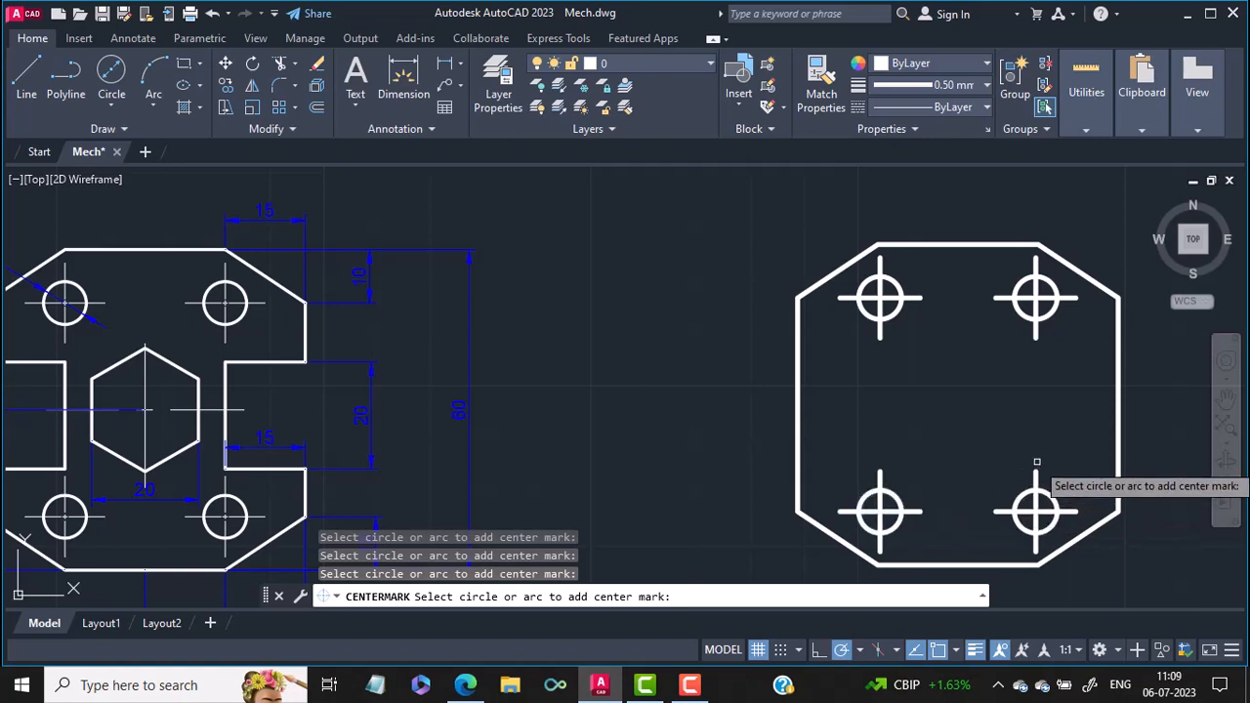
key("Return")
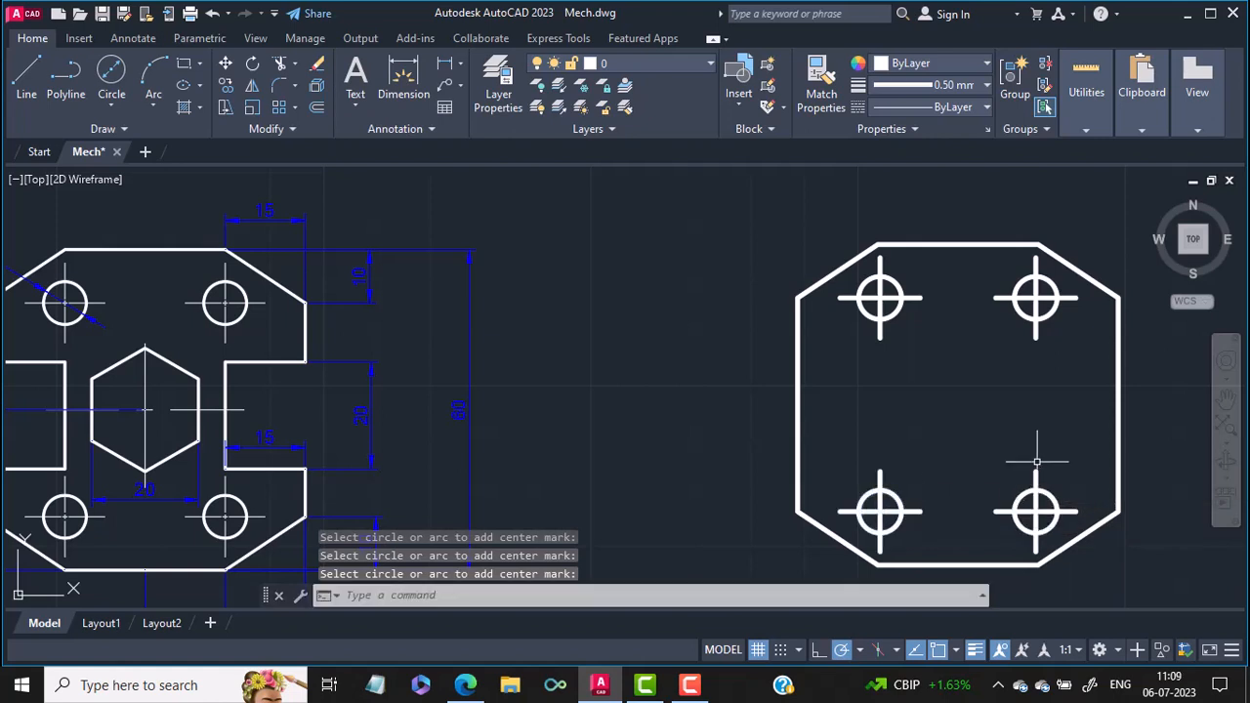
Set the lineweight of the new outline's upper-left center mark to Default.
left_click(920, 298)
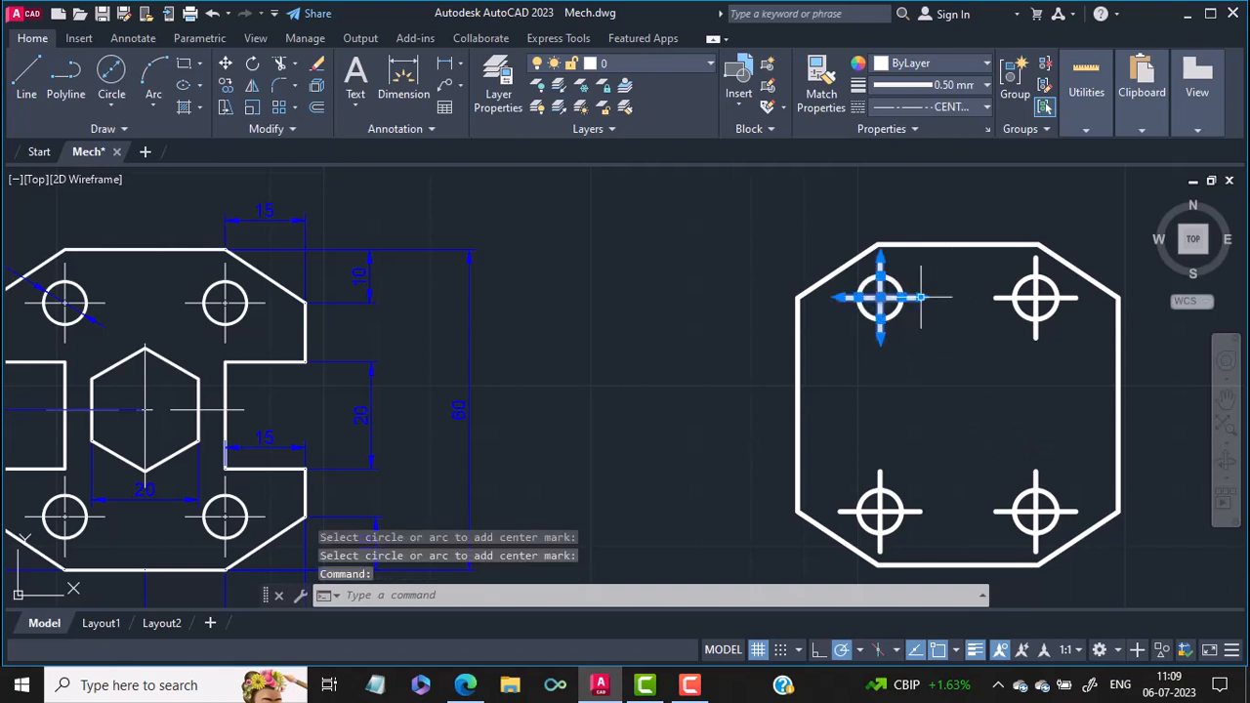
left_click(948, 84)
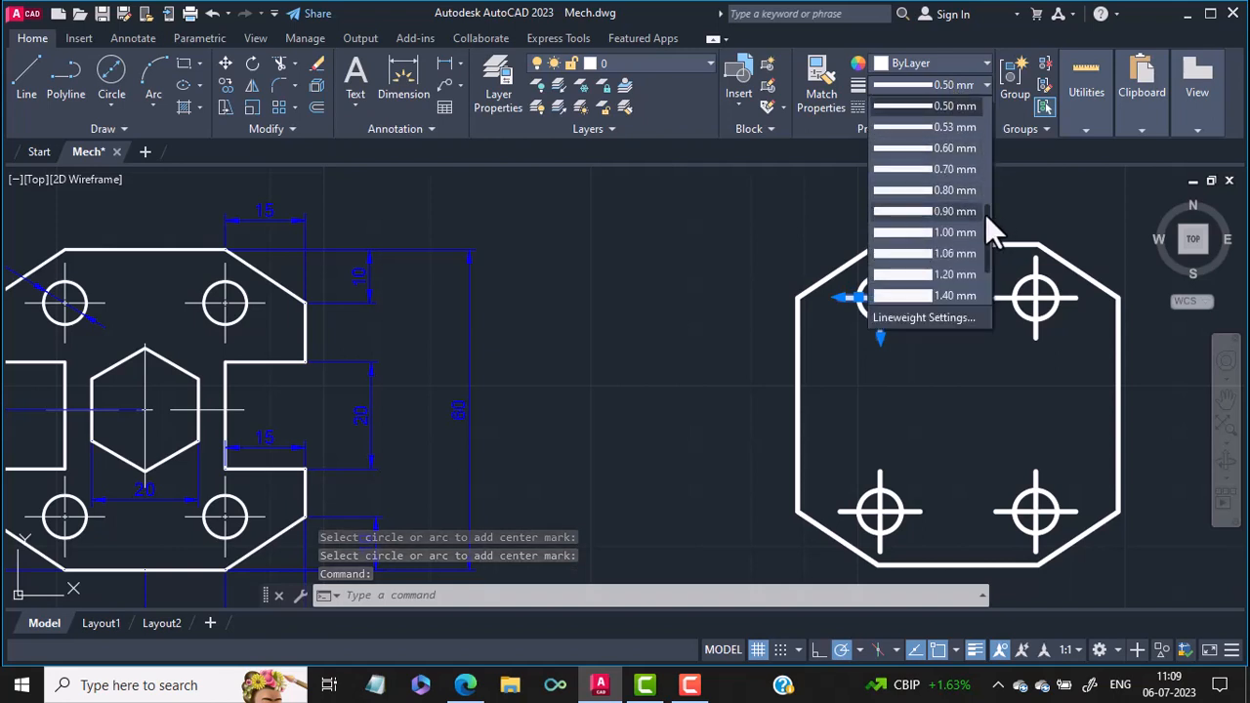
left_click_drag(987, 215, 986, 96)
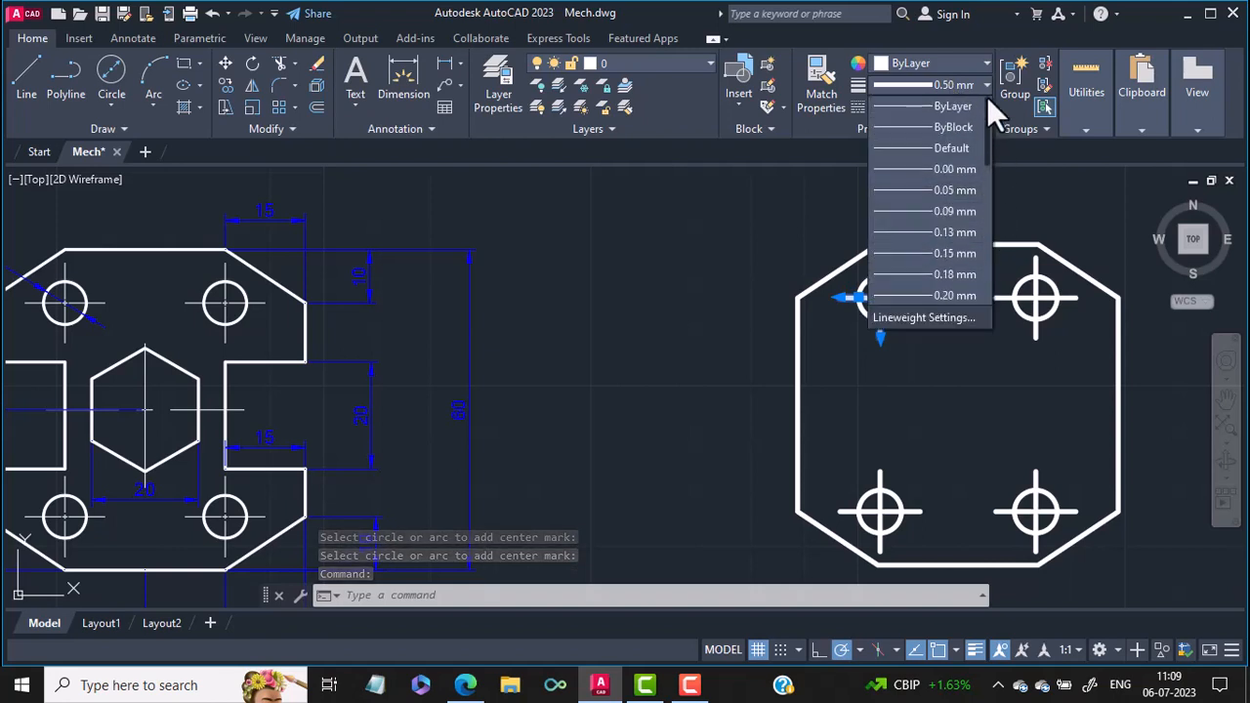
left_click(948, 151)
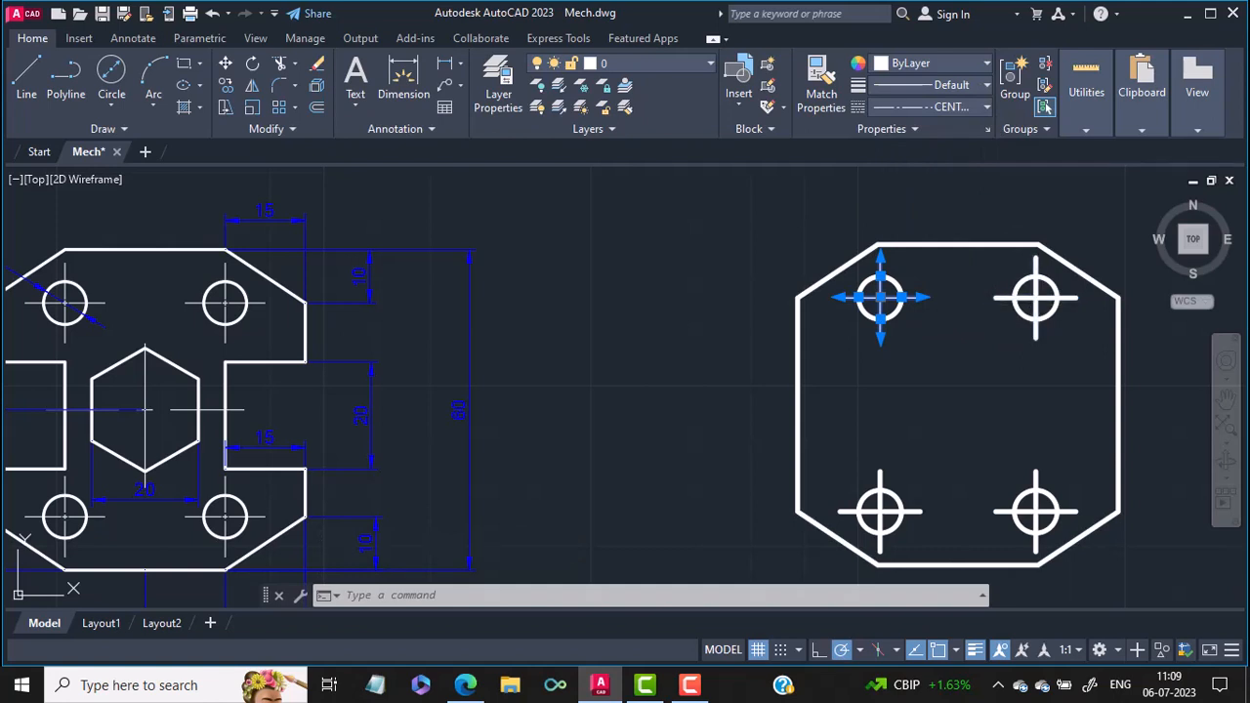
Set the lineweight of the new outline's upper-right, lower-right and lower-left center marks to Default and clear the selection.
left_click(1041, 288)
left_click(944, 78)
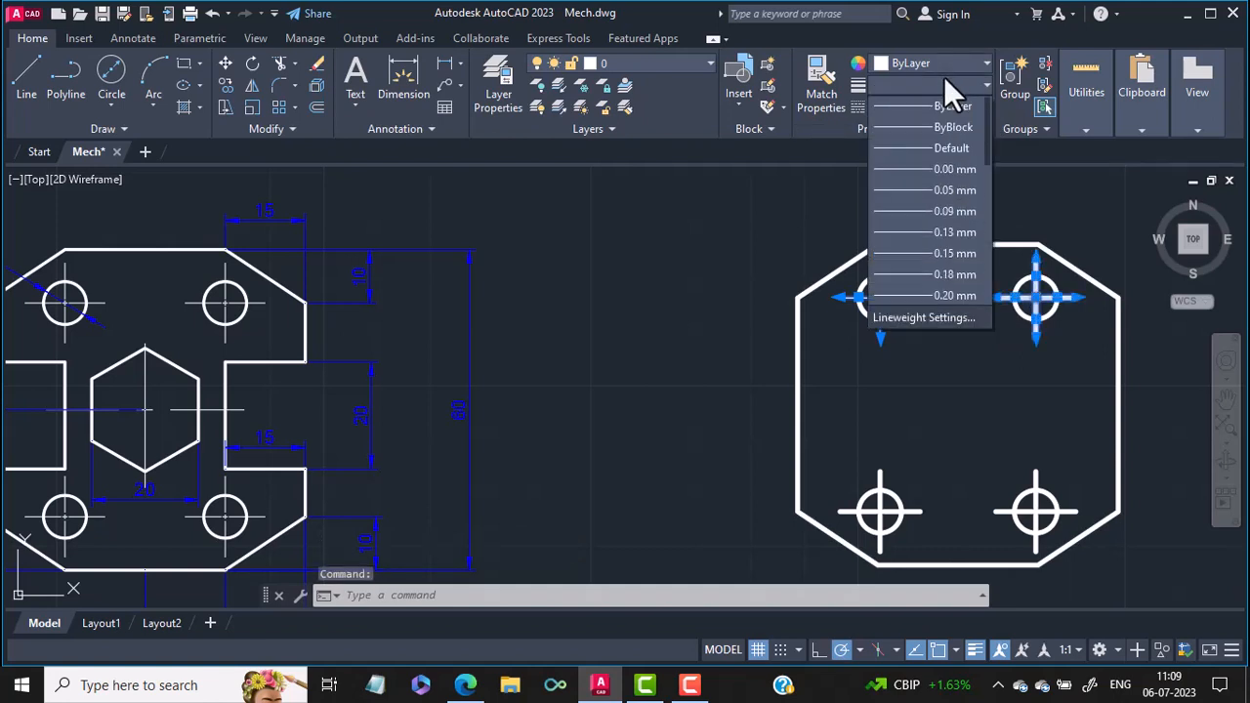
left_click(970, 149)
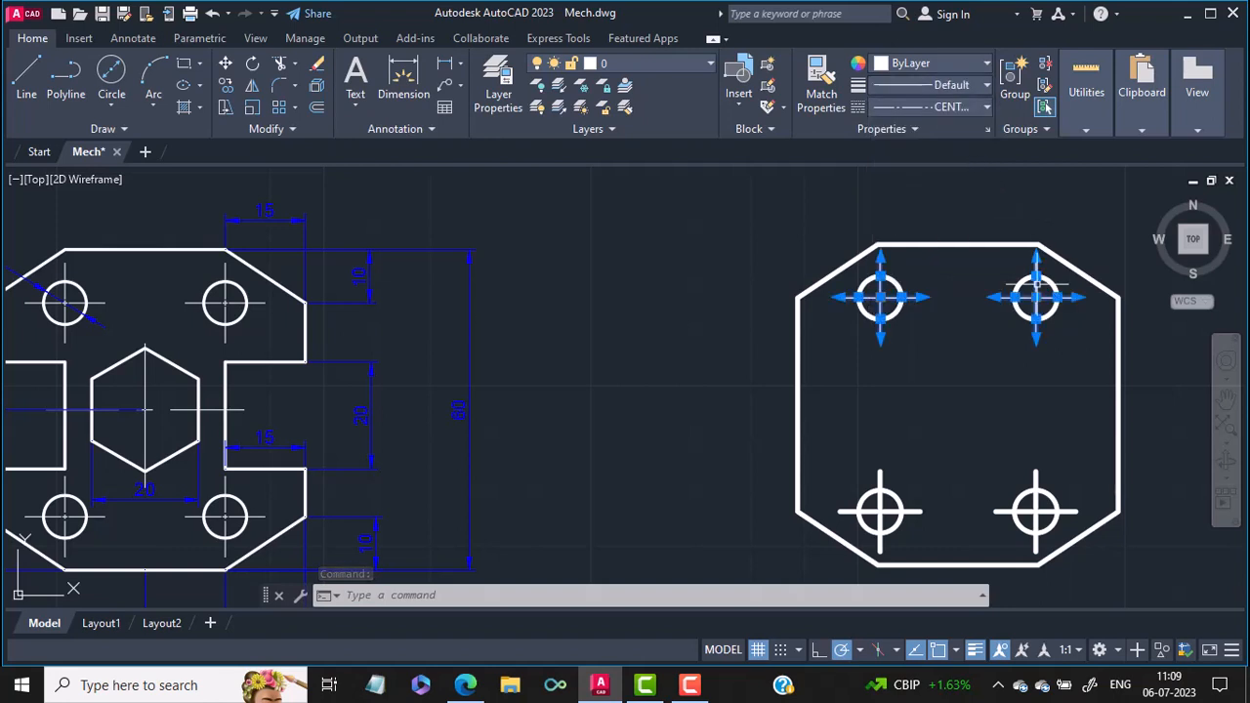
left_click(1041, 506)
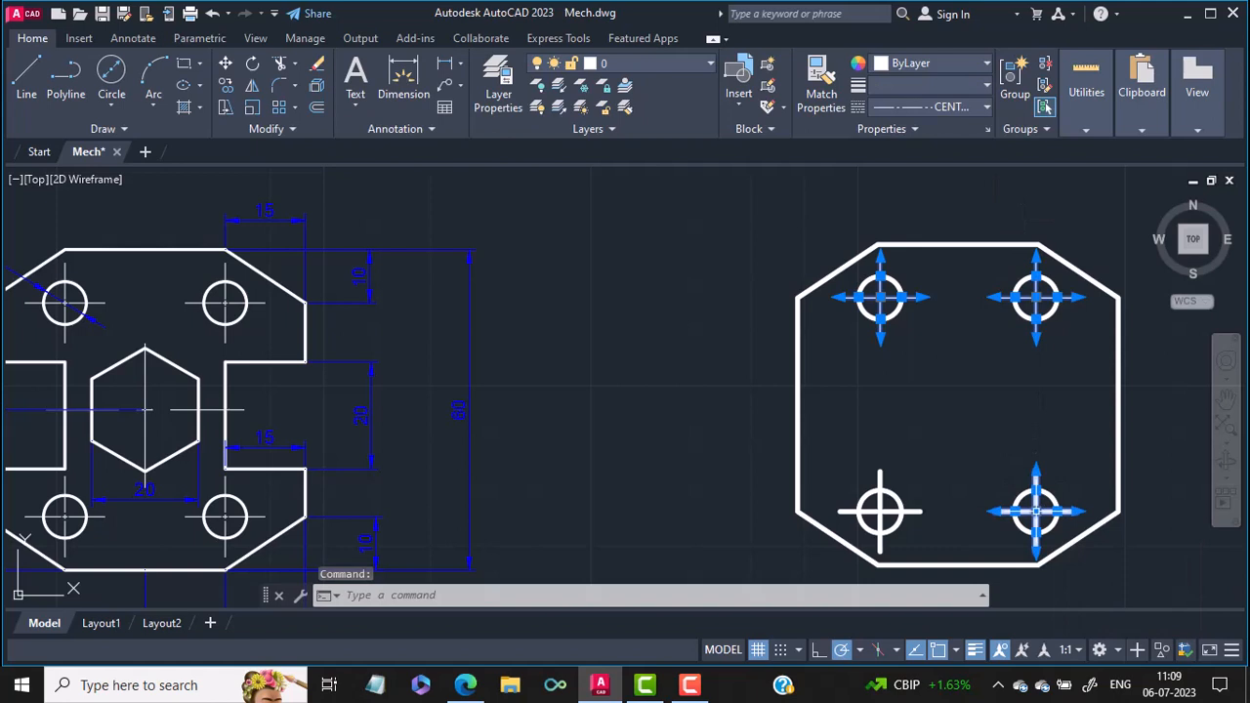
left_click(951, 85)
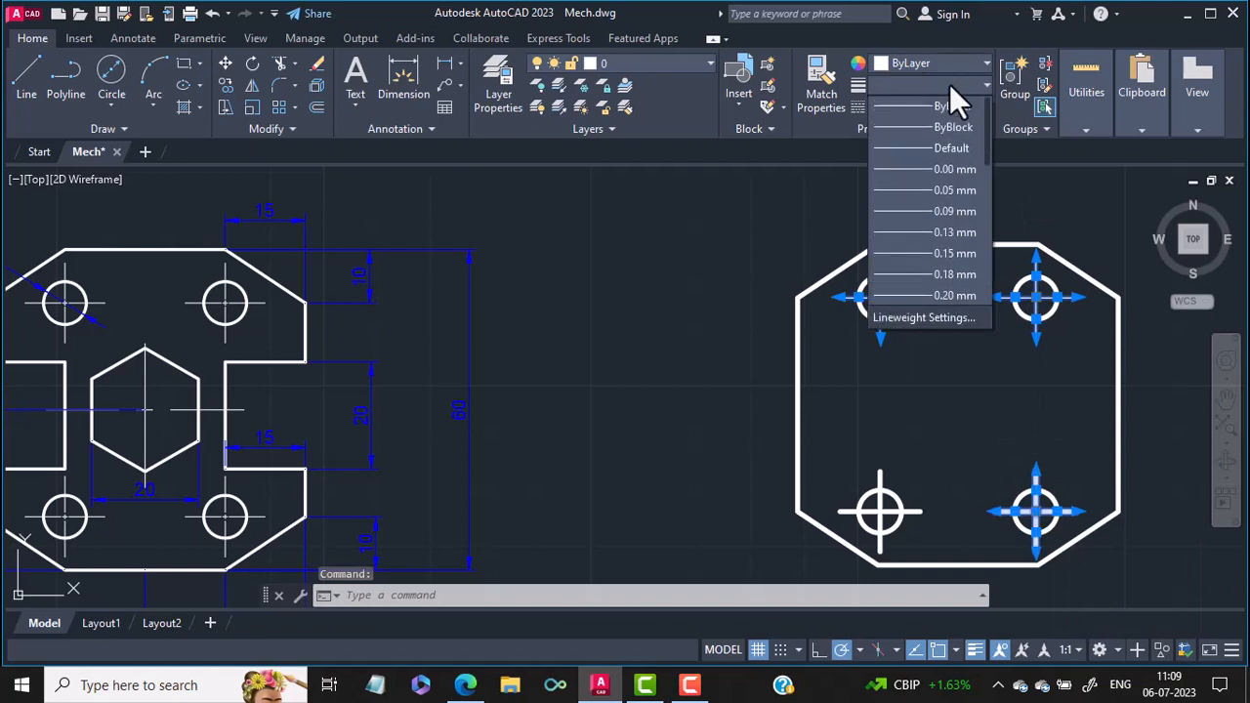
left_click(947, 149)
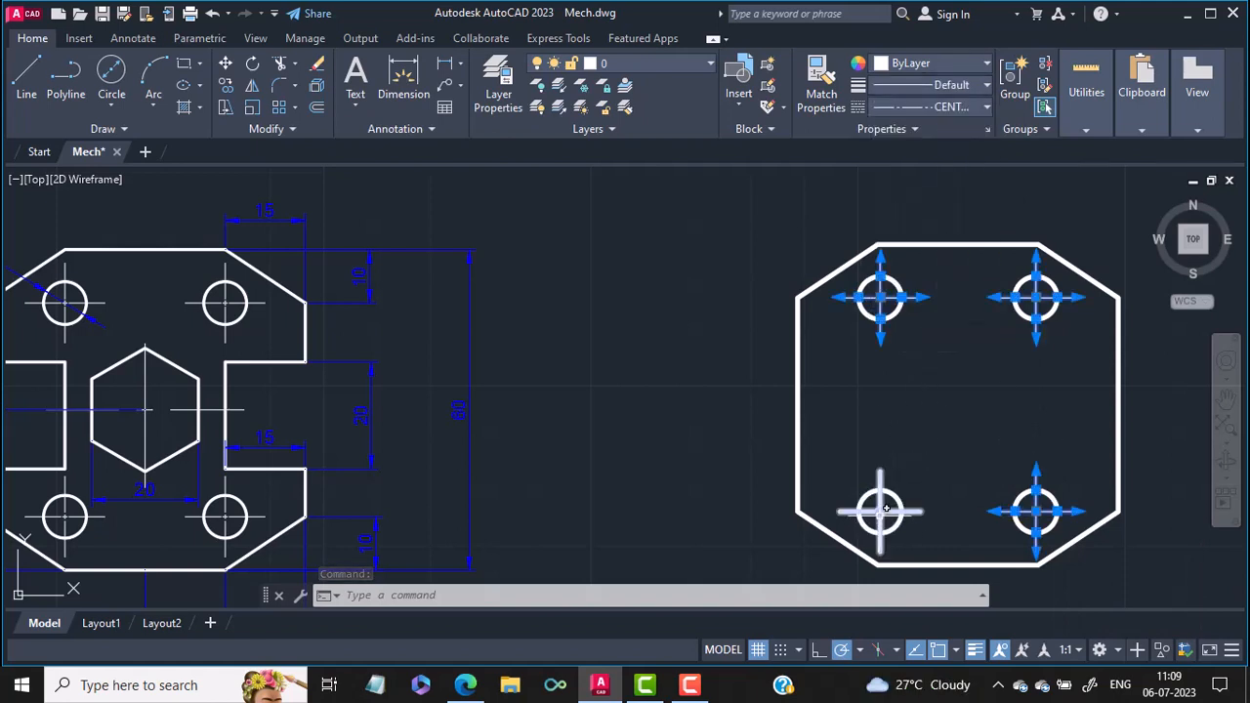
left_click(880, 510)
left_click(926, 85)
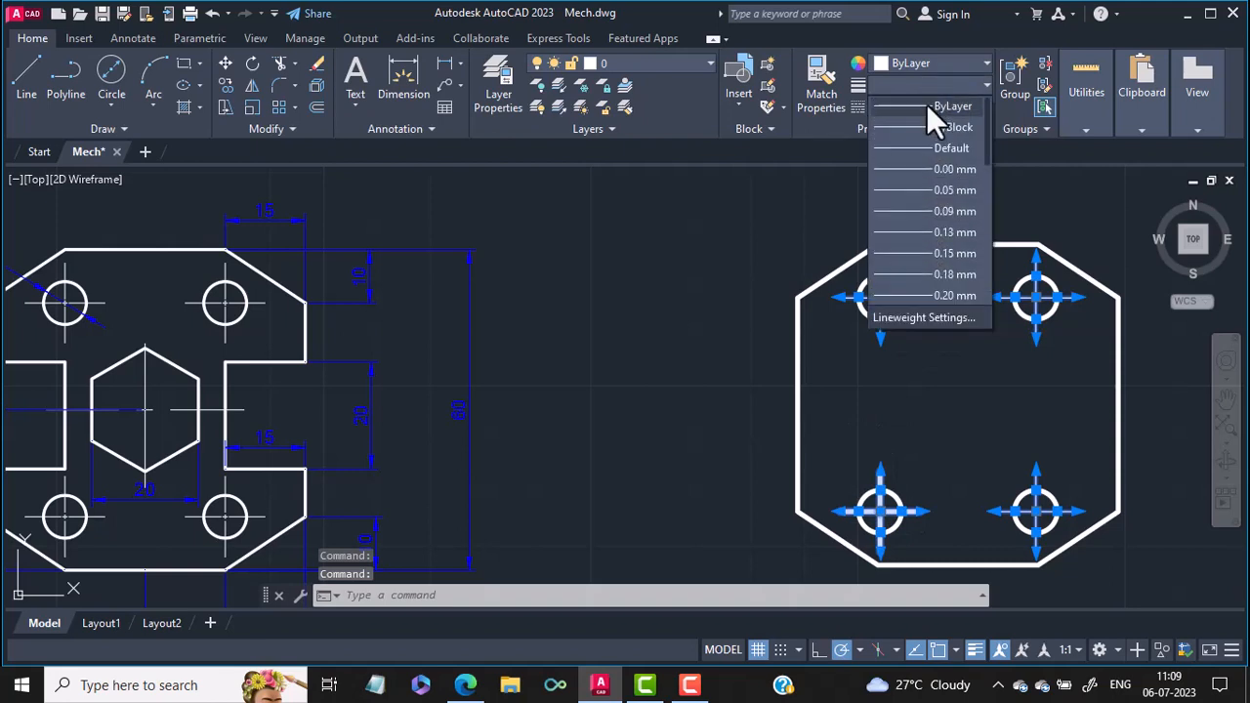
left_click(931, 149)
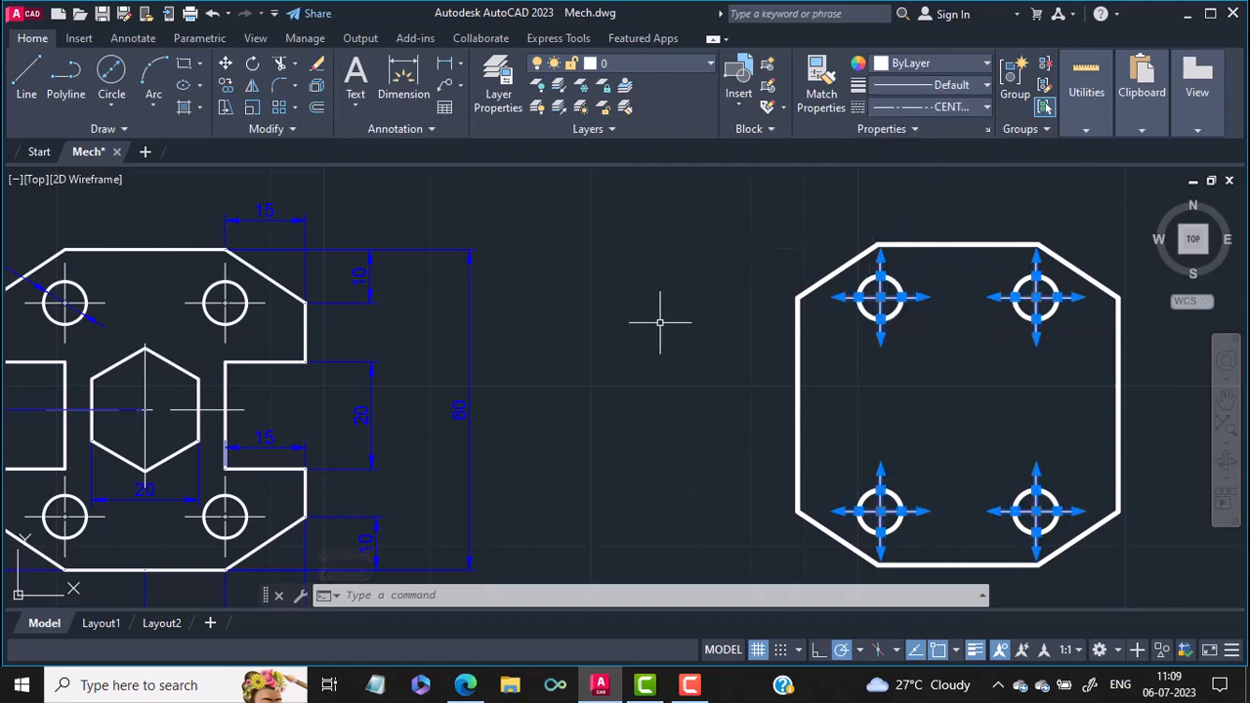
key("Escape")
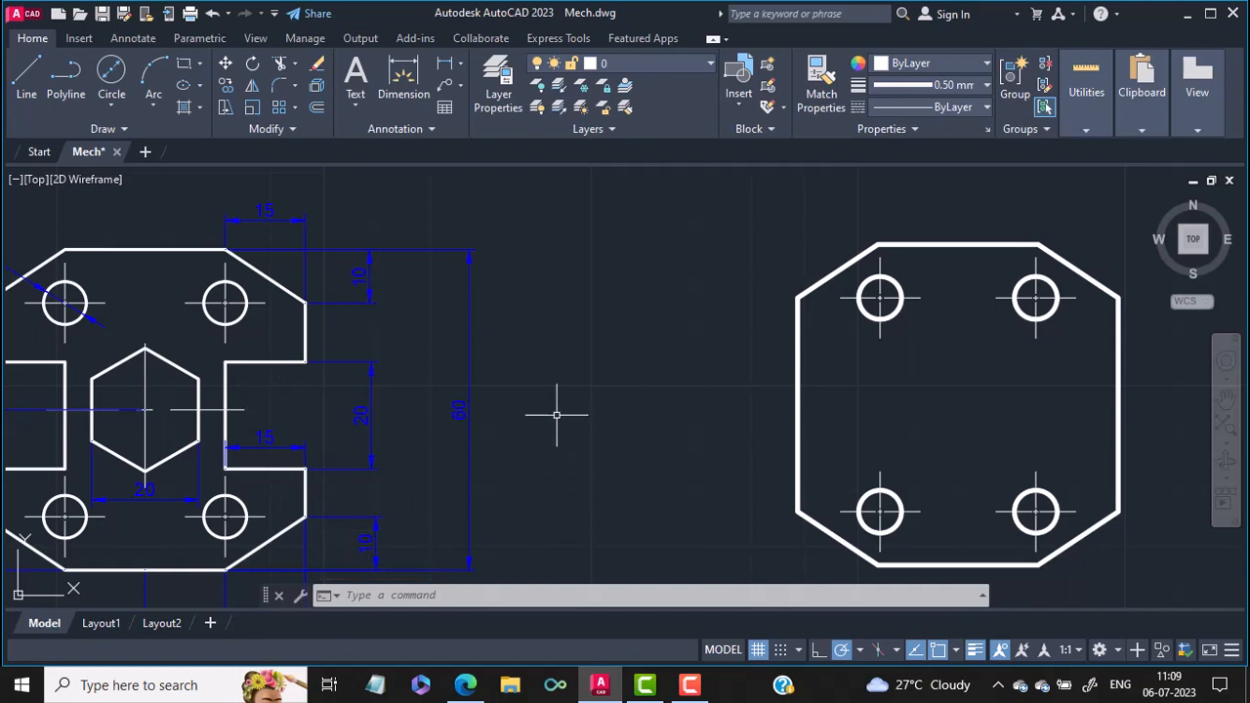
Draw a rectangle 15 wide and 20 high in the empty space between the original plate and the new outline.
type("re")
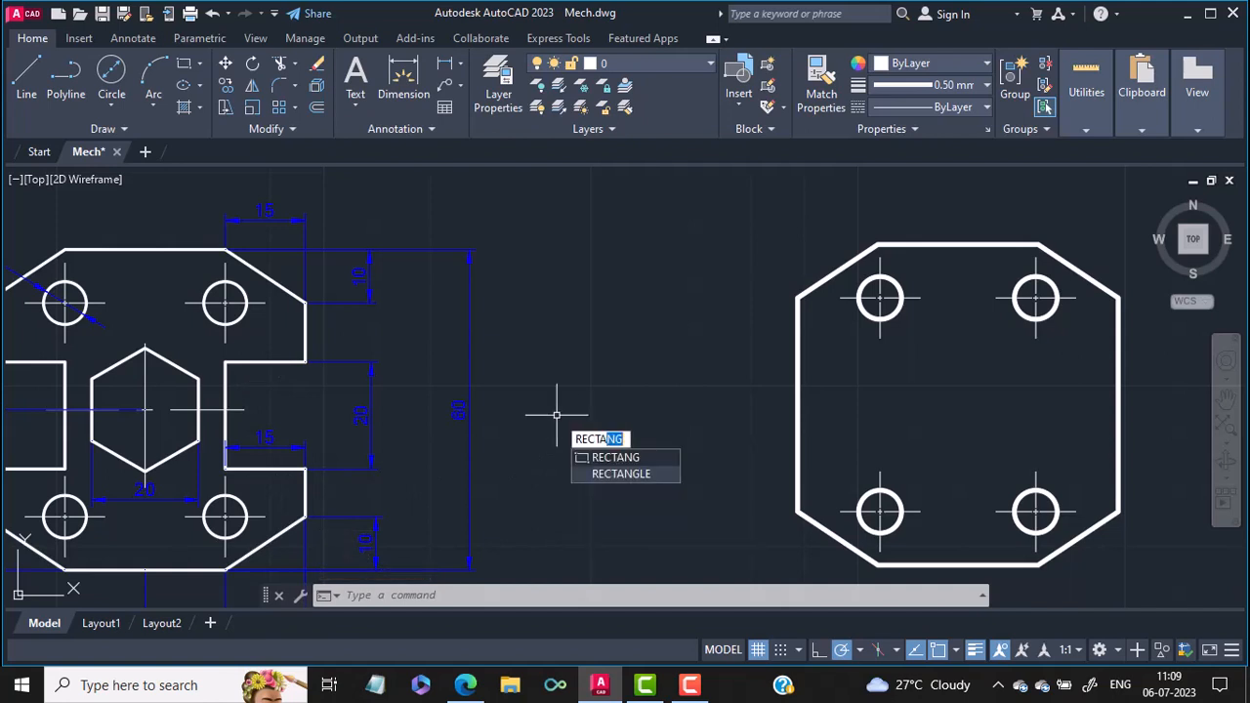
type("ctang")
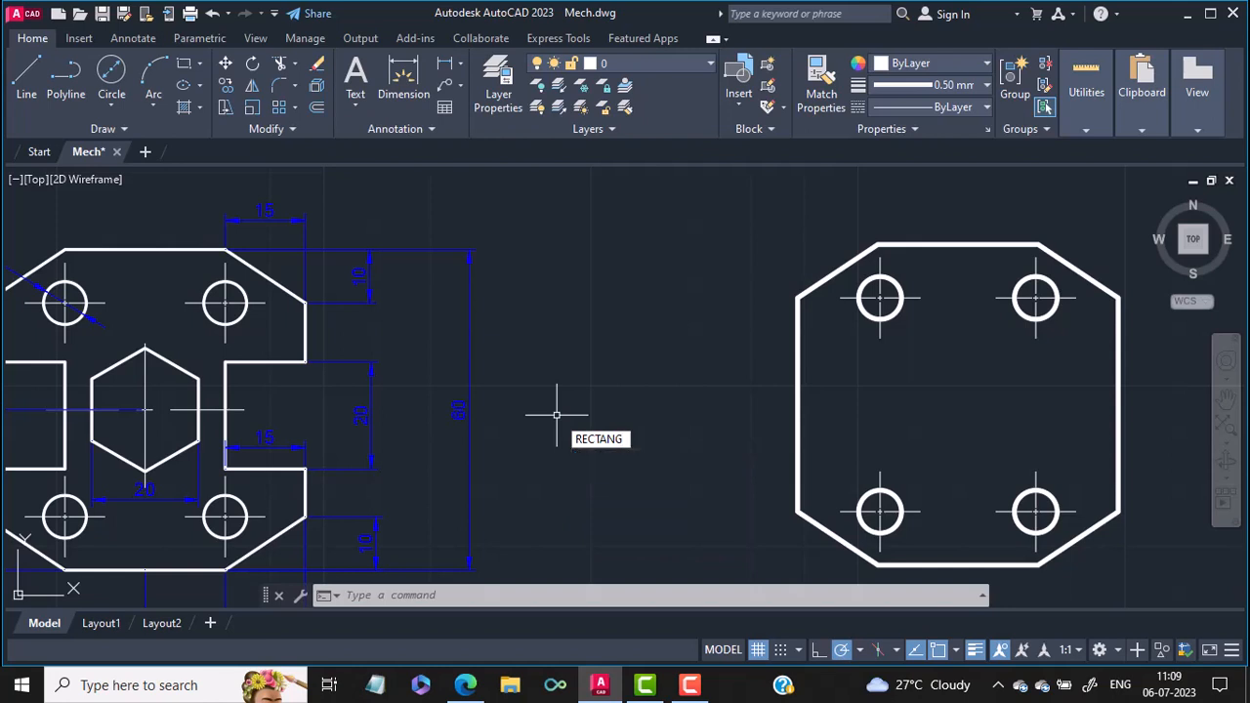
key("Return")
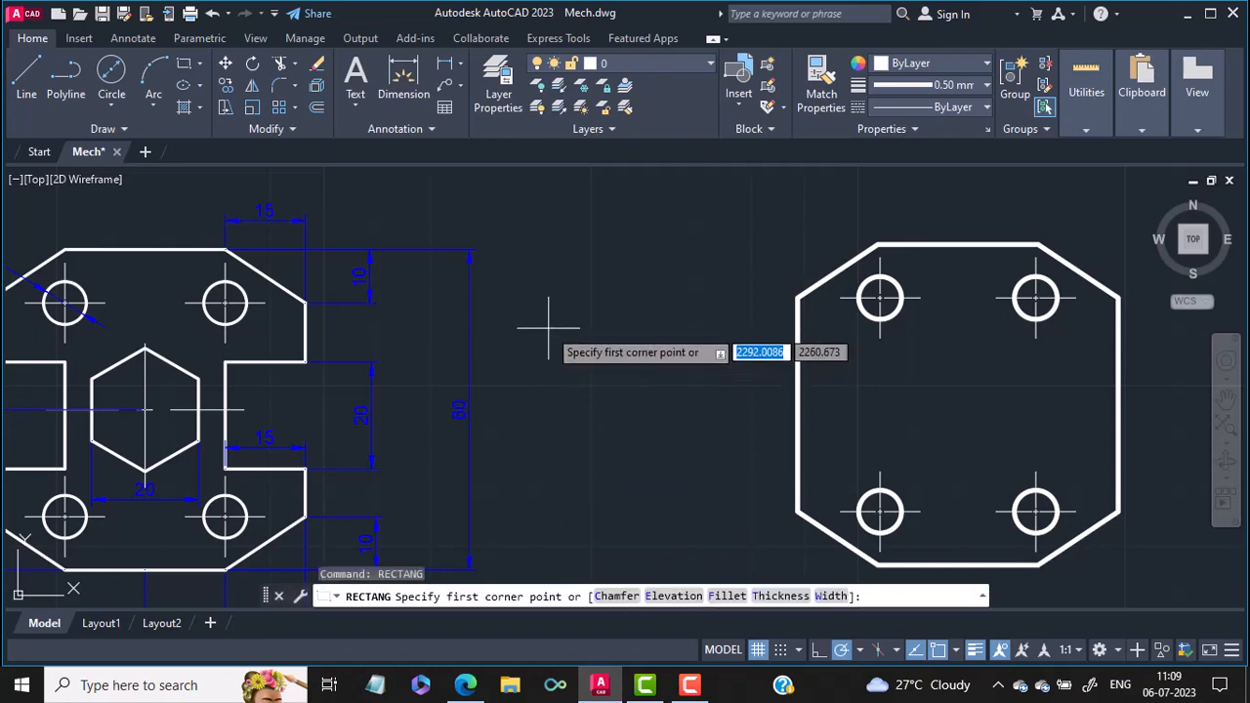
left_click(548, 329)
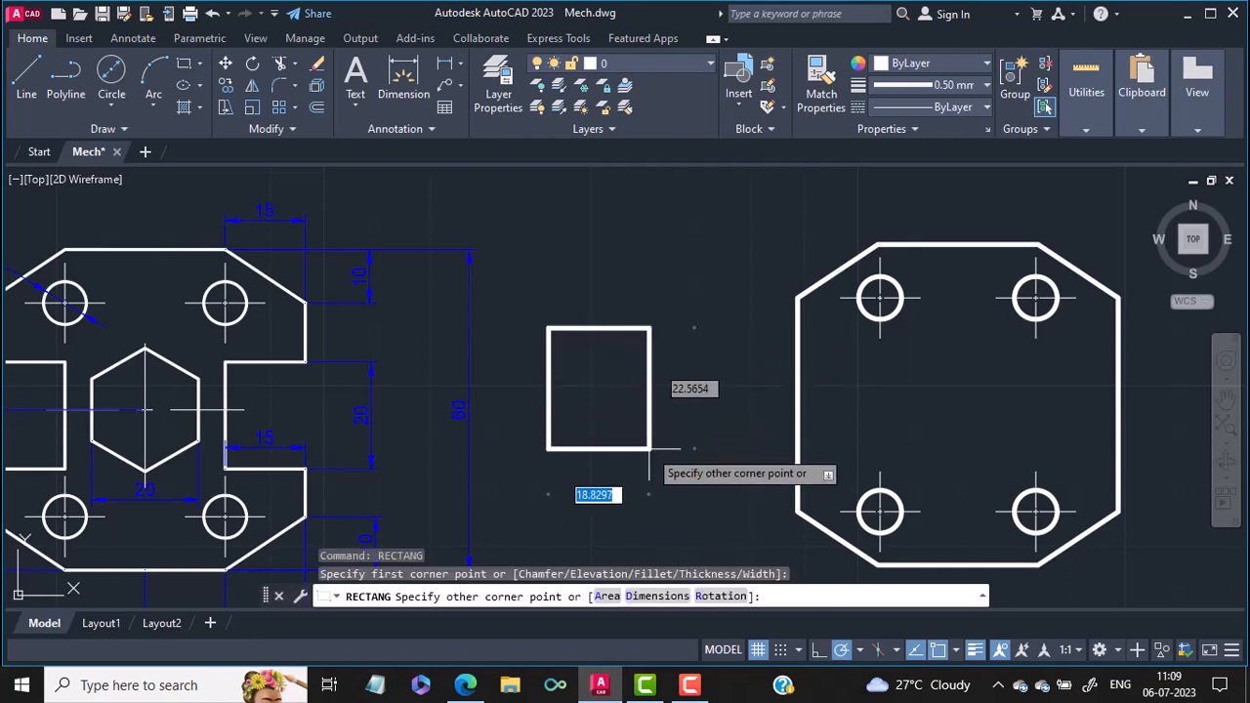
type("1")
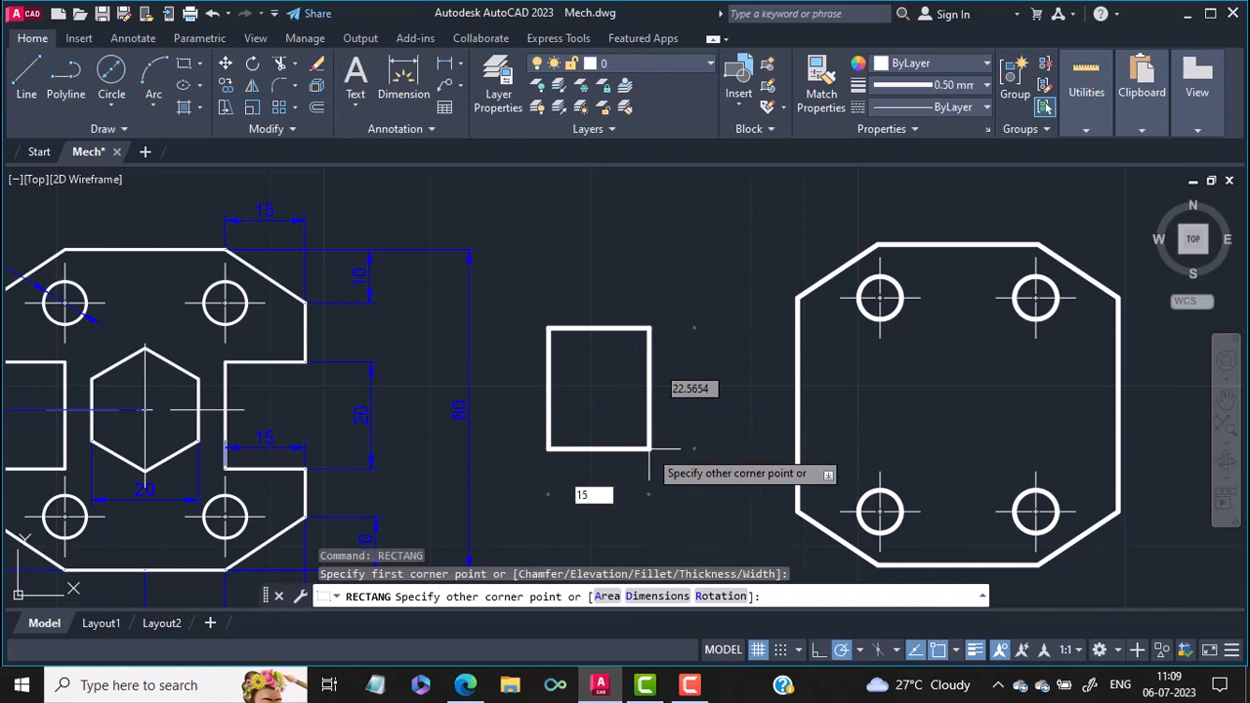
type("5")
key("Tab")
type("2")
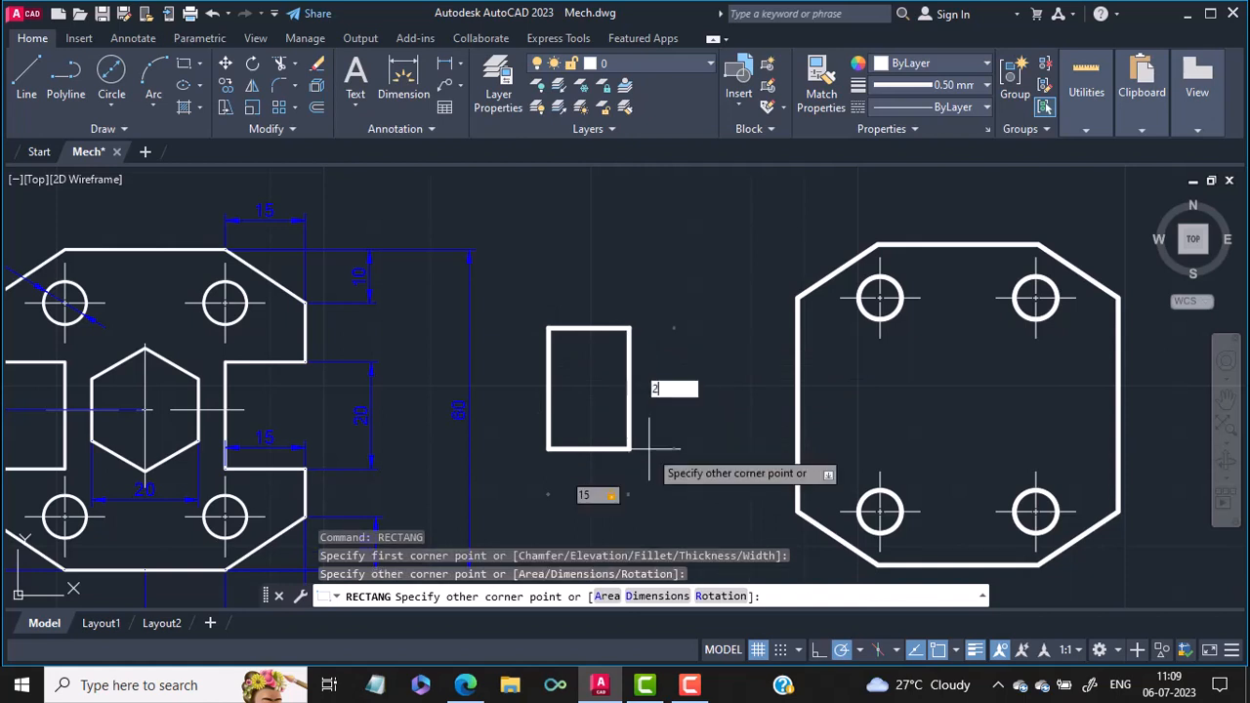
key("Return")
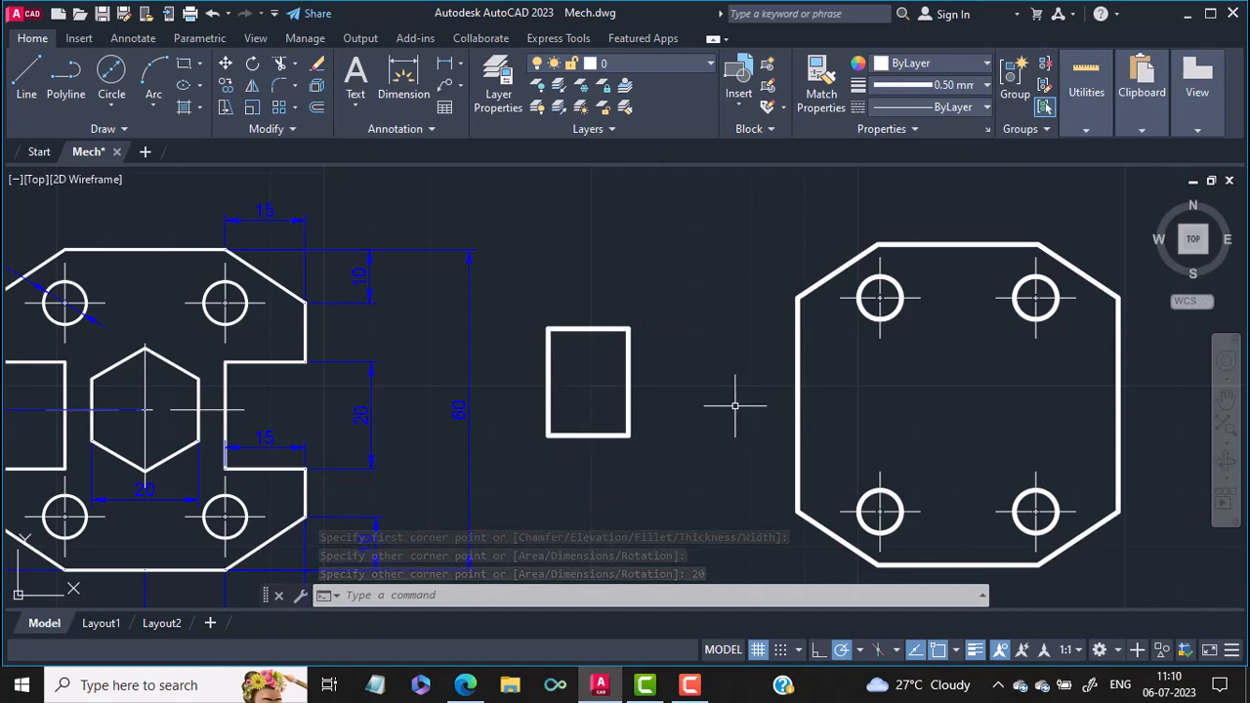
Move the 15 by 20 rectangle by its right edge's midpoint onto the midpoint of the new outline's right edge.
type("m")
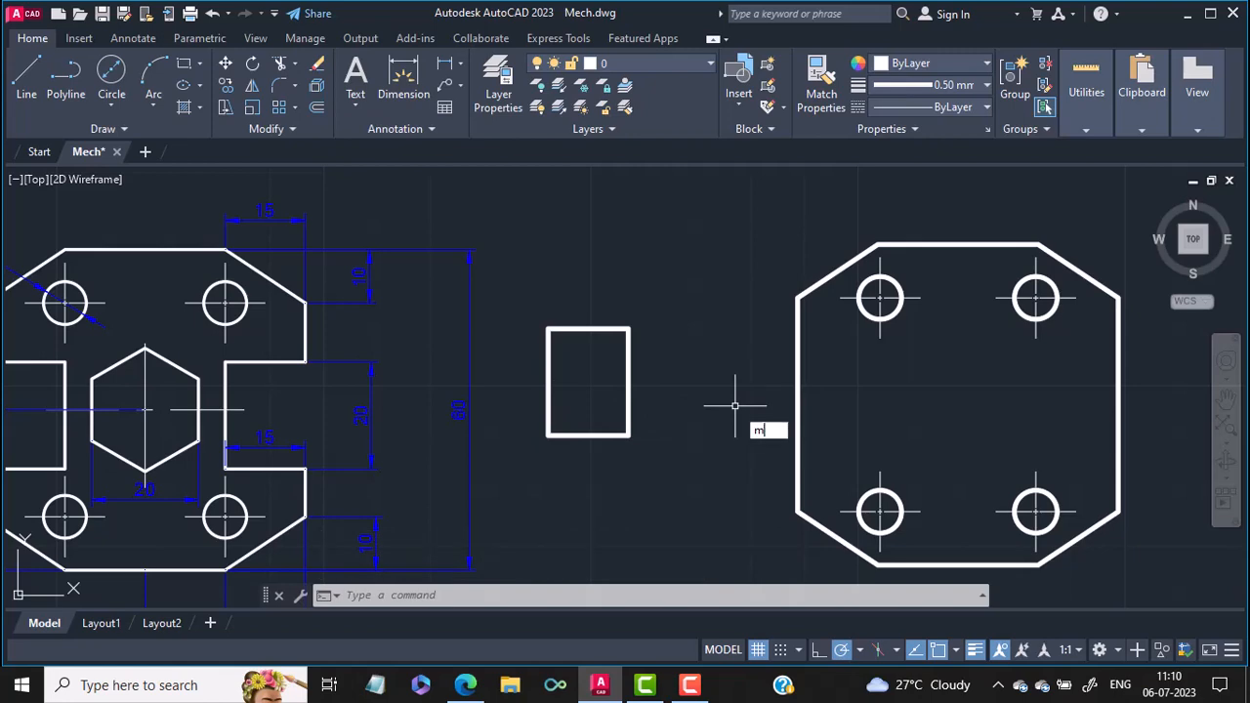
type("ove")
key("Return")
middle_click_drag(612, 394, 686, 358)
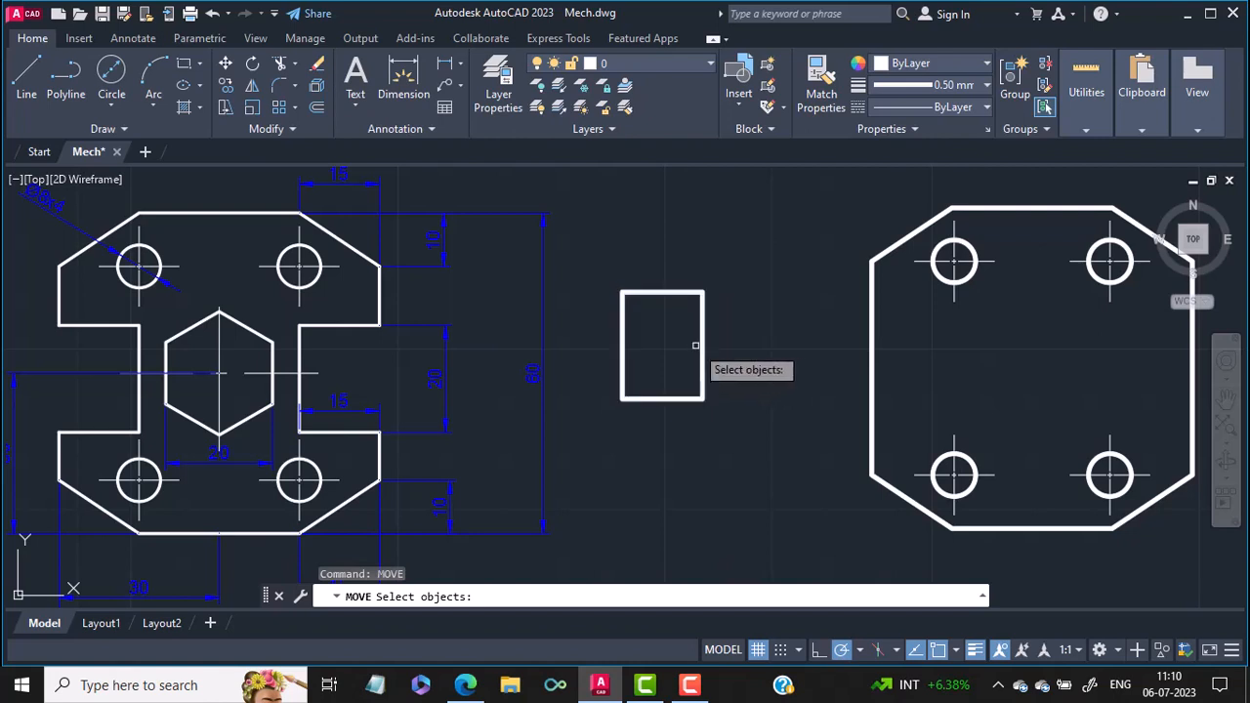
left_click(702, 343)
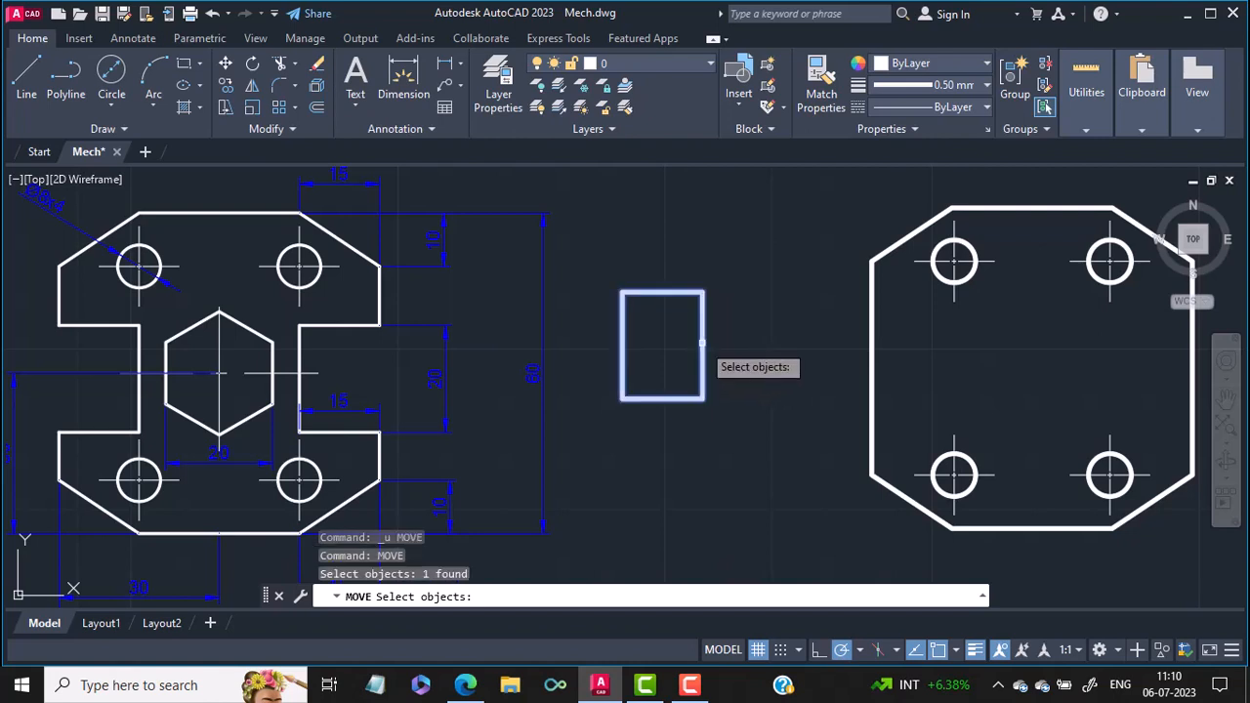
key("Return")
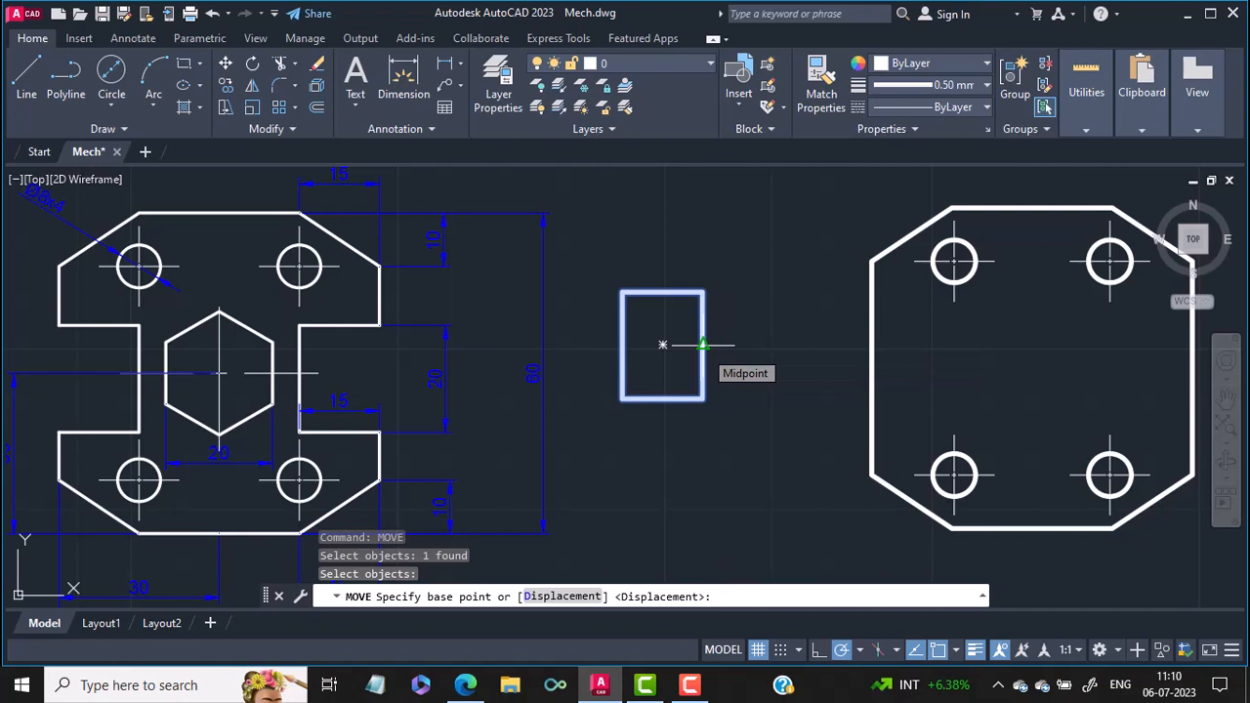
left_click(702, 344)
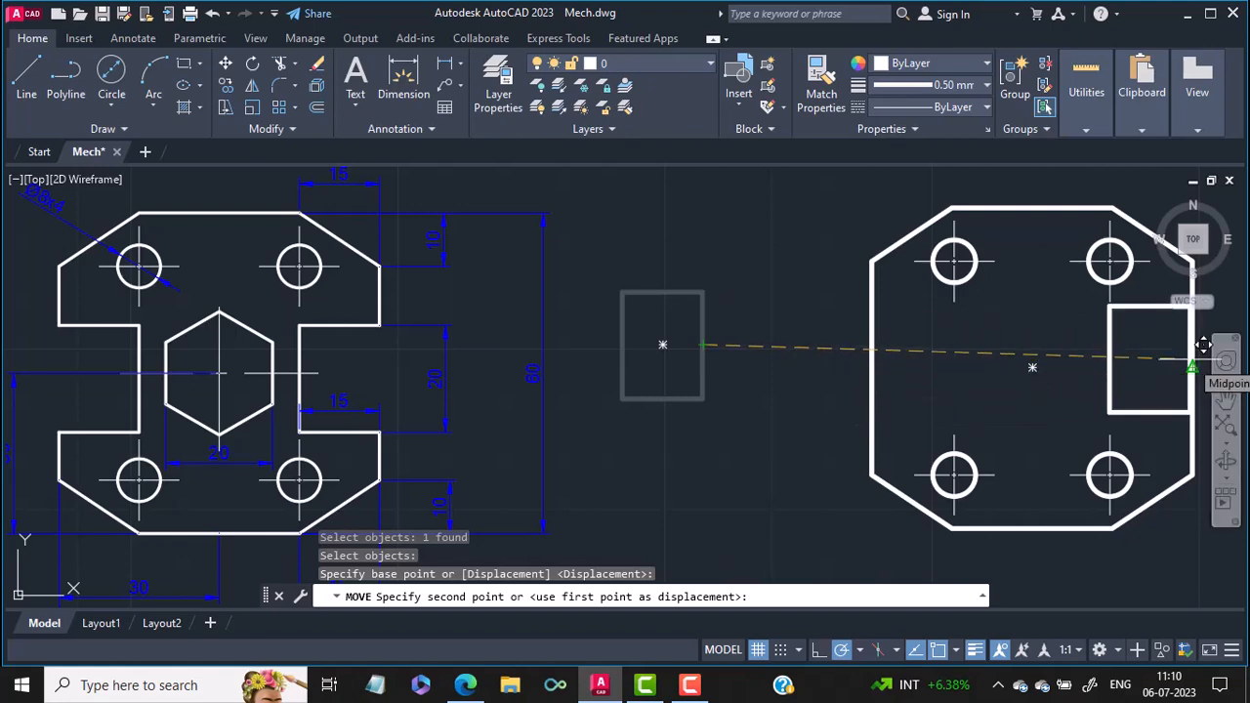
middle_click_drag(1192, 359, 890, 384)
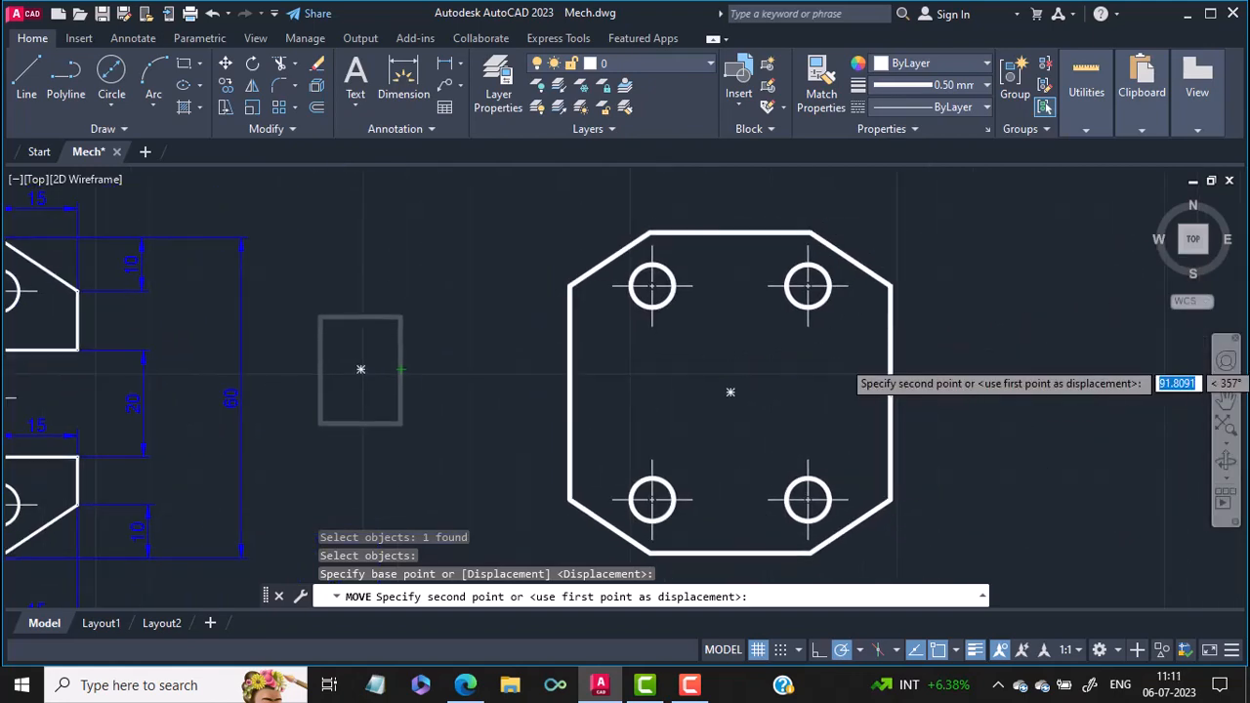
left_click(903, 377)
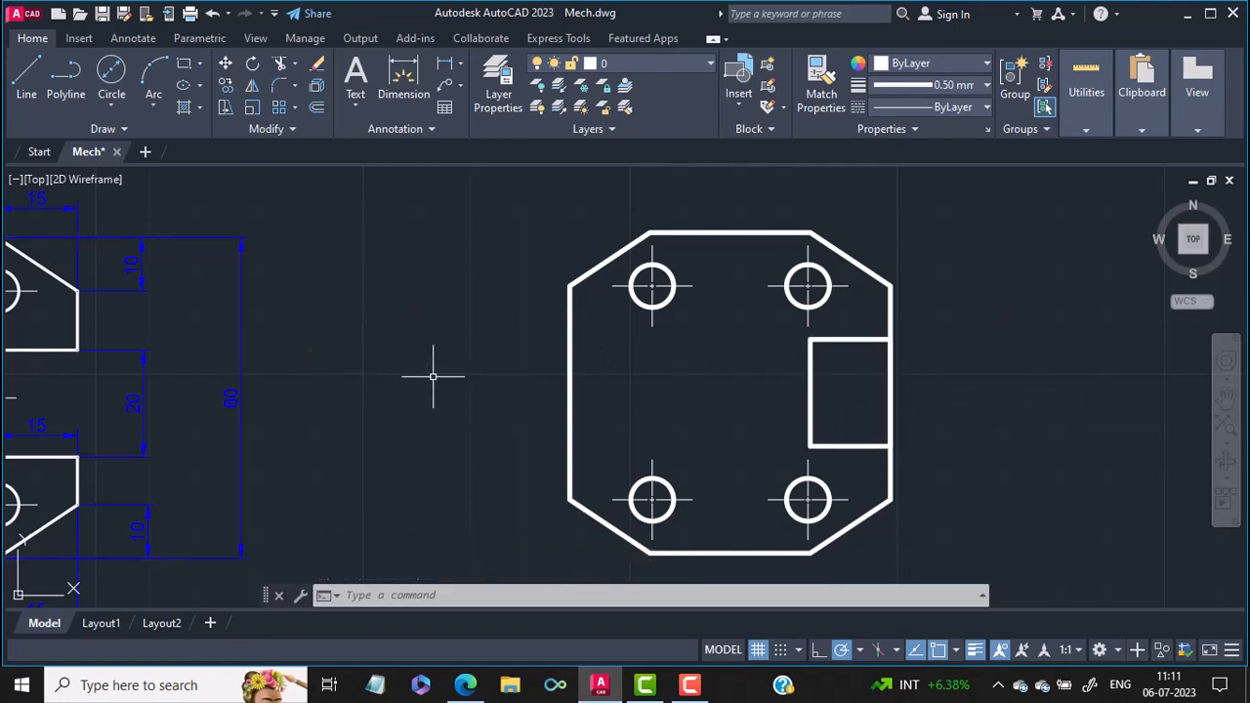
Mirror the rectangle about the new outline's vertical centreline, keeping the source rectangle.
type("MIRR")
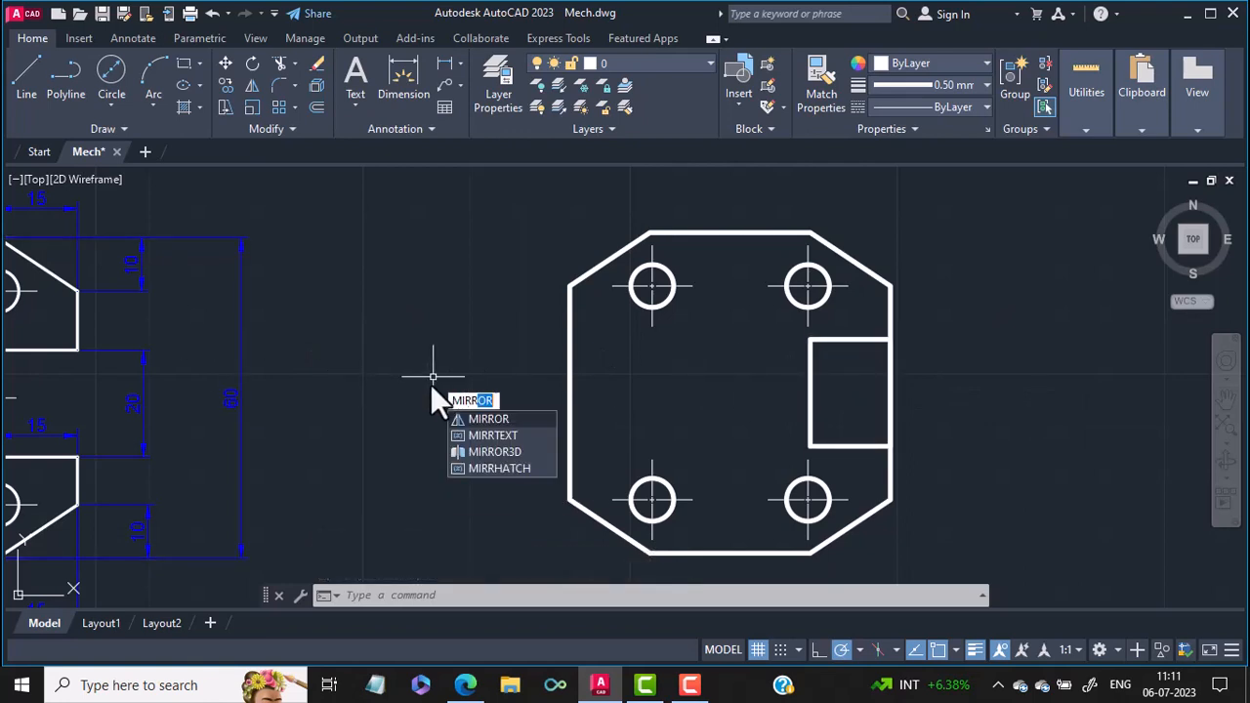
key("Return")
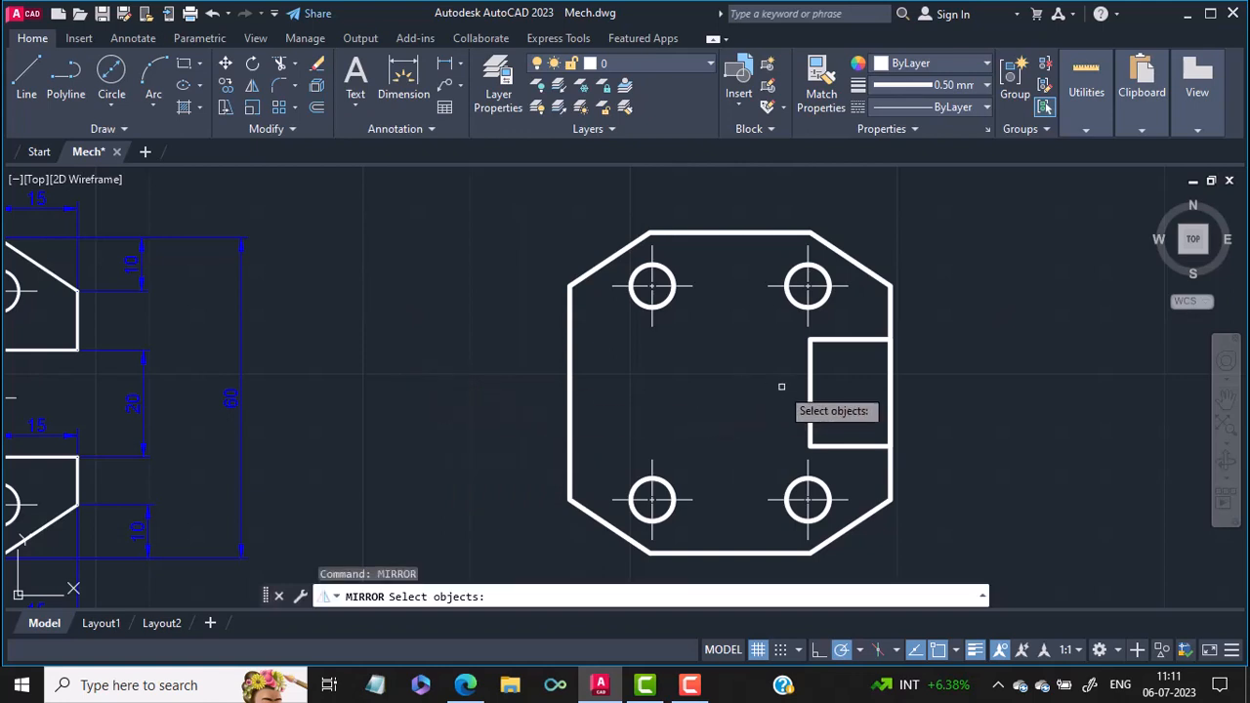
left_click(811, 381)
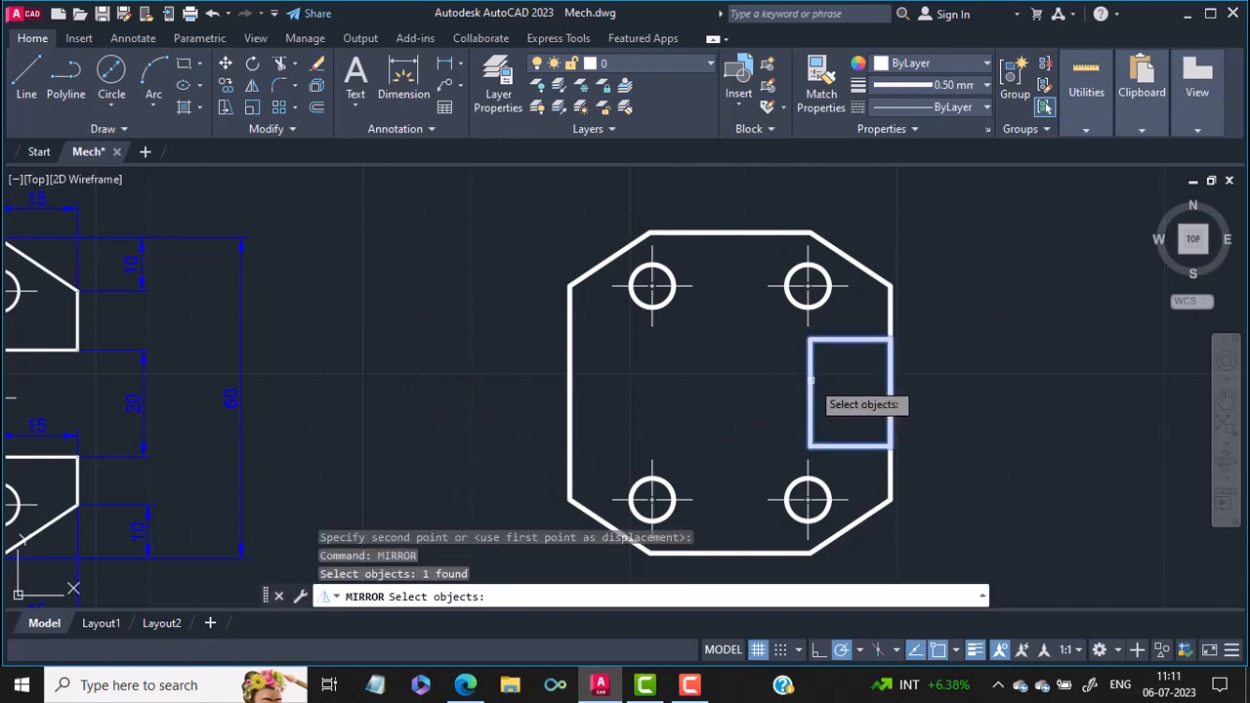
key("Return")
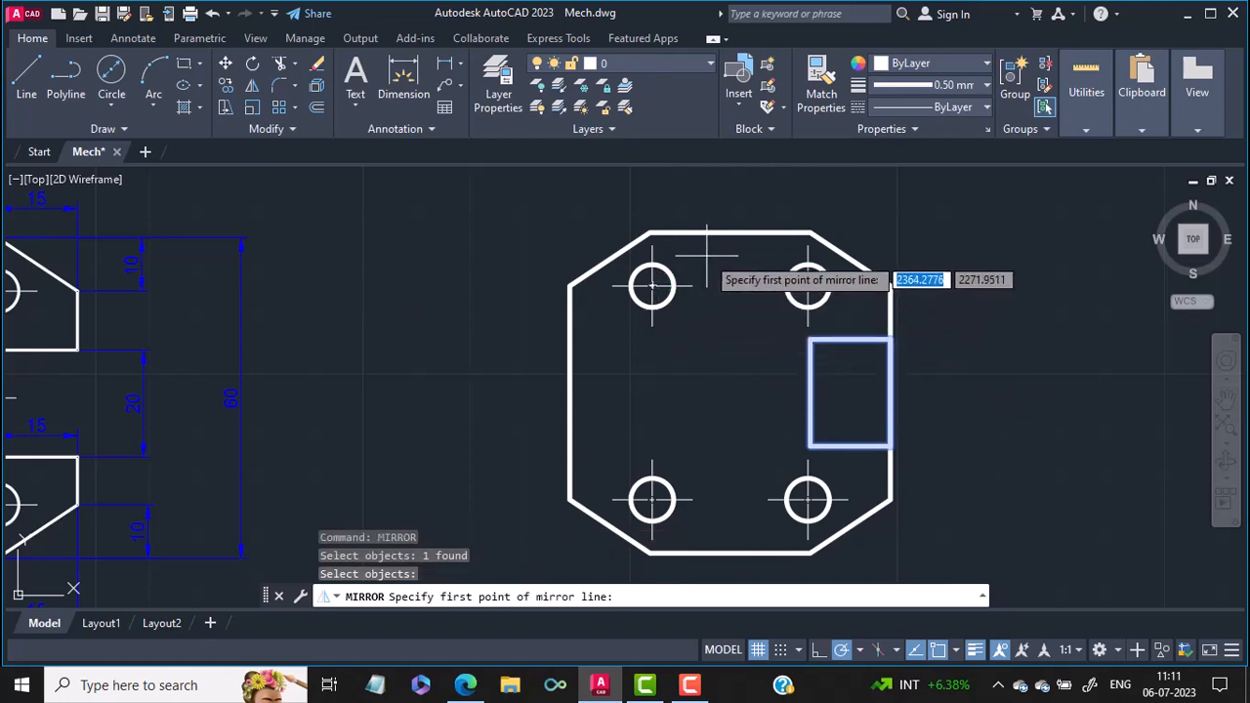
left_click(731, 232)
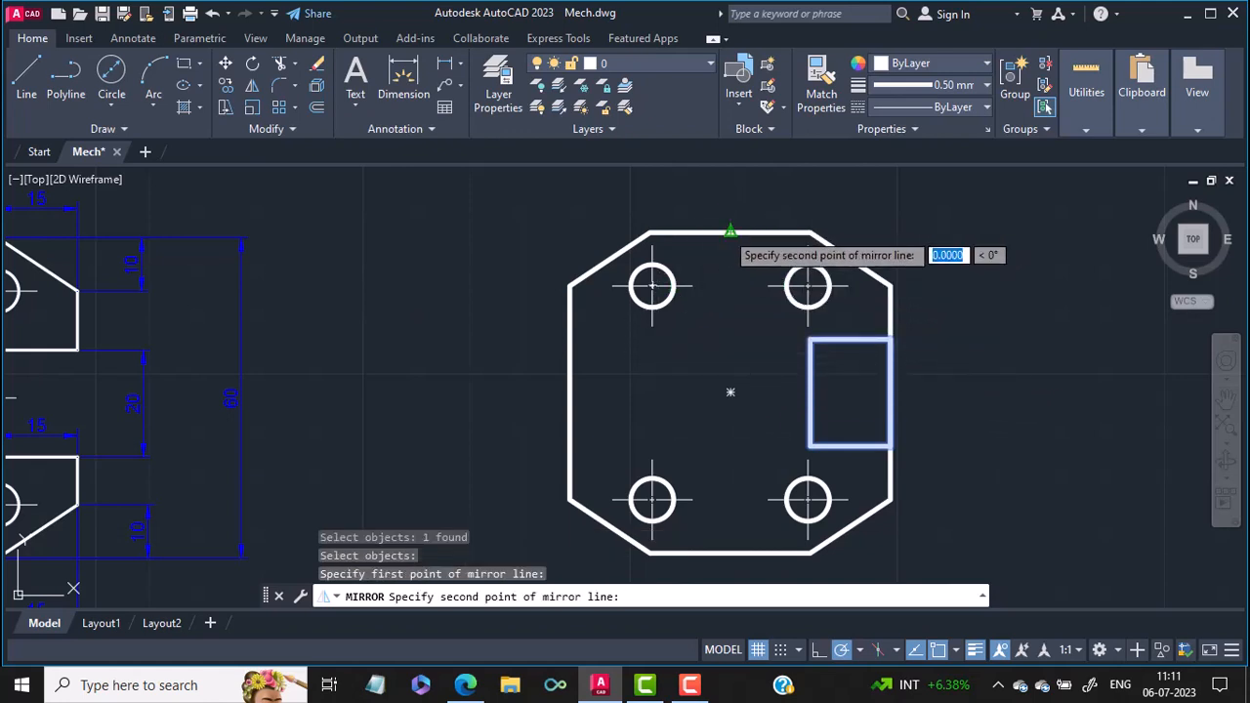
left_click(731, 553)
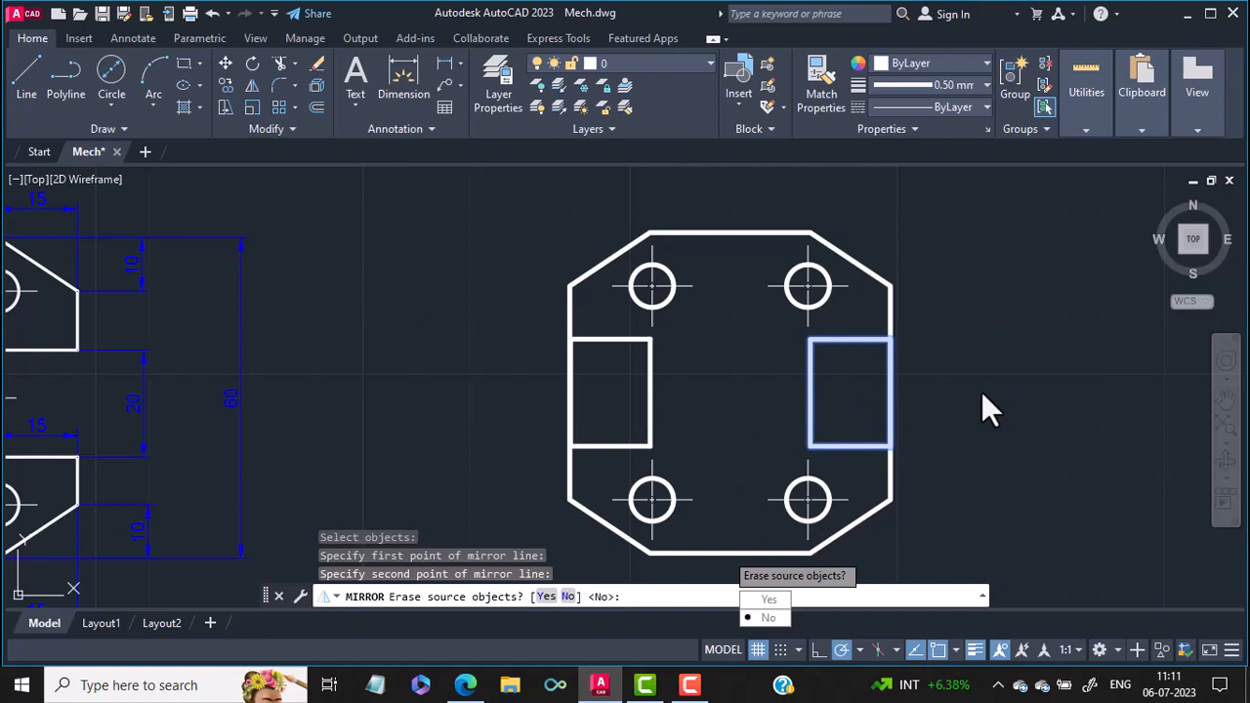
key("Return")
Trim the outline and rectangle edges closing the right and left sides of the new plate to open both notches.
type("t")
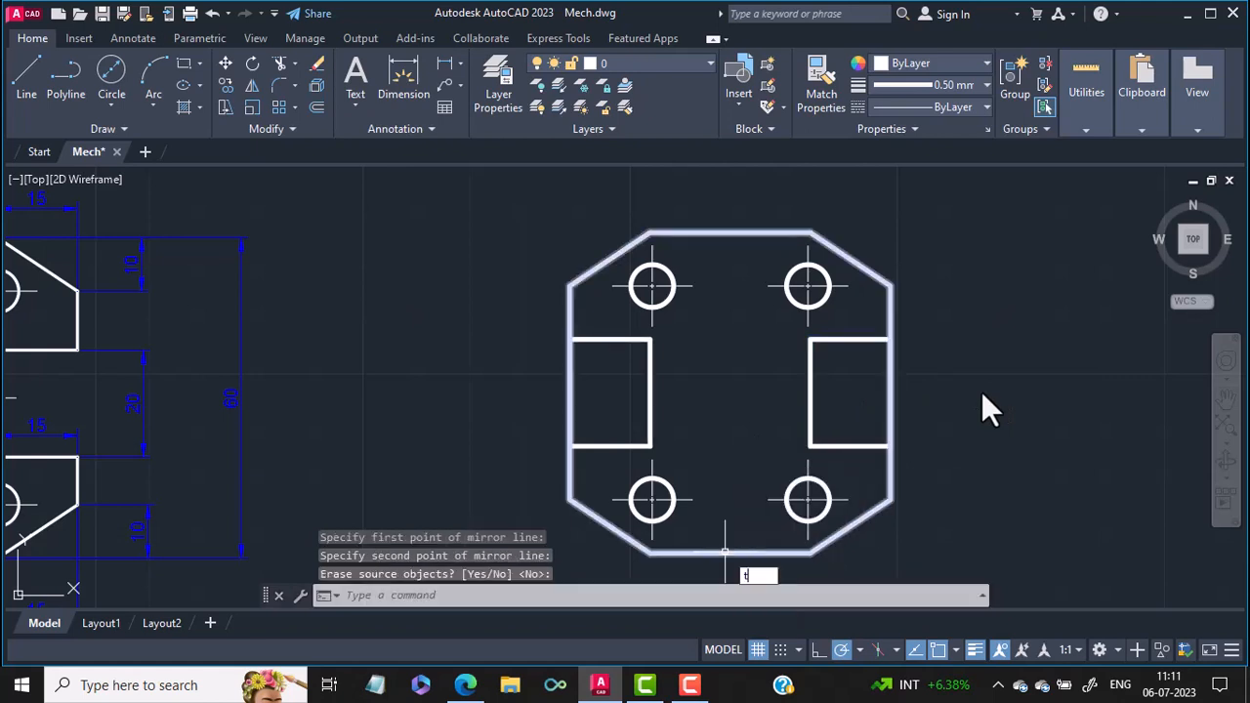
type("rim")
key("Return")
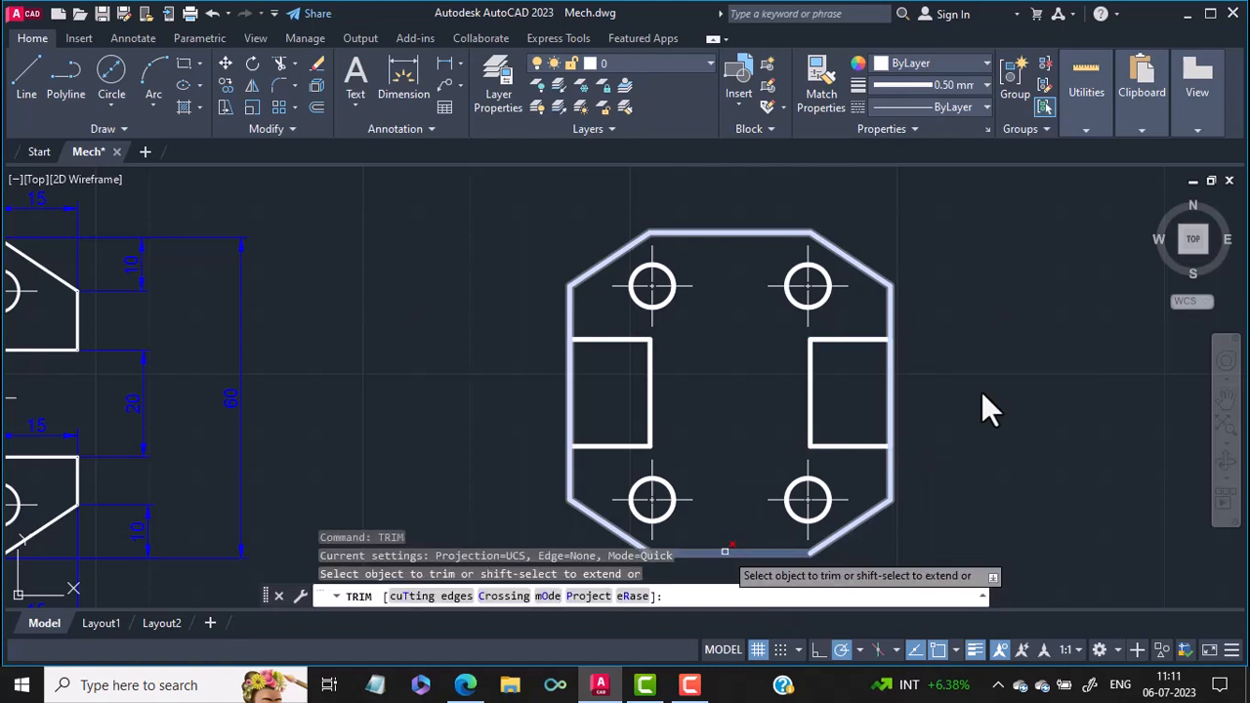
left_click(889, 394)
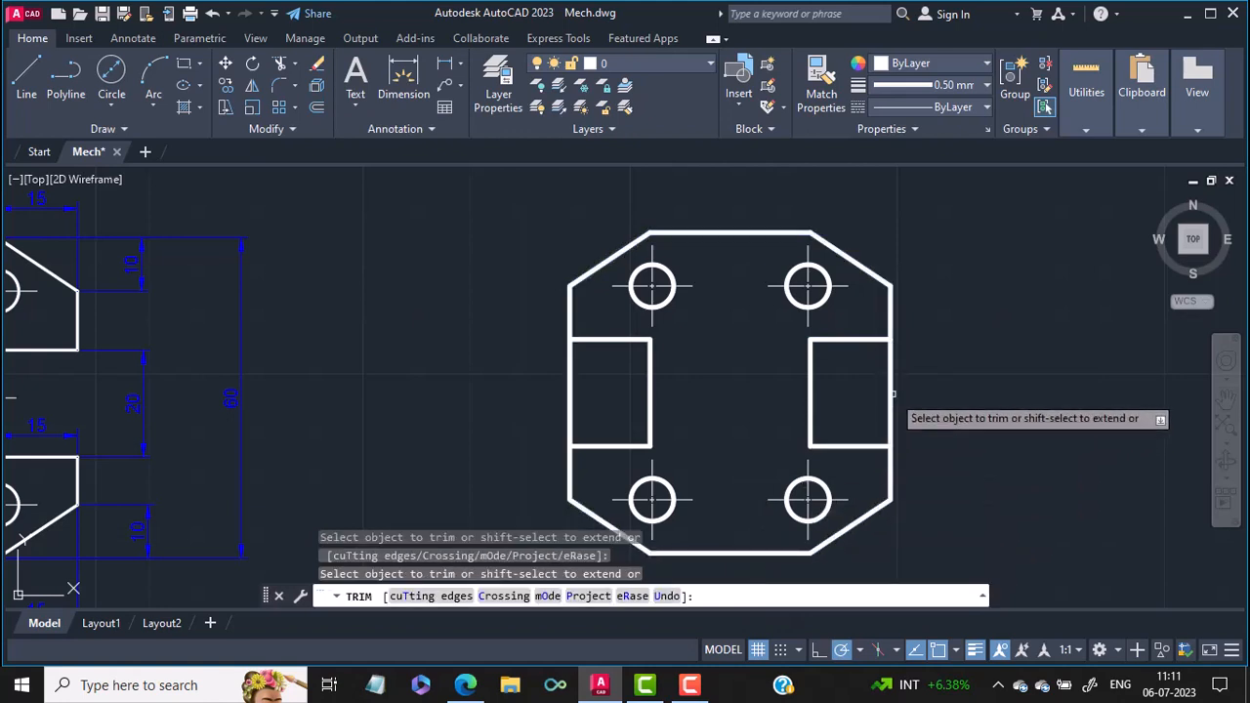
left_click(886, 395)
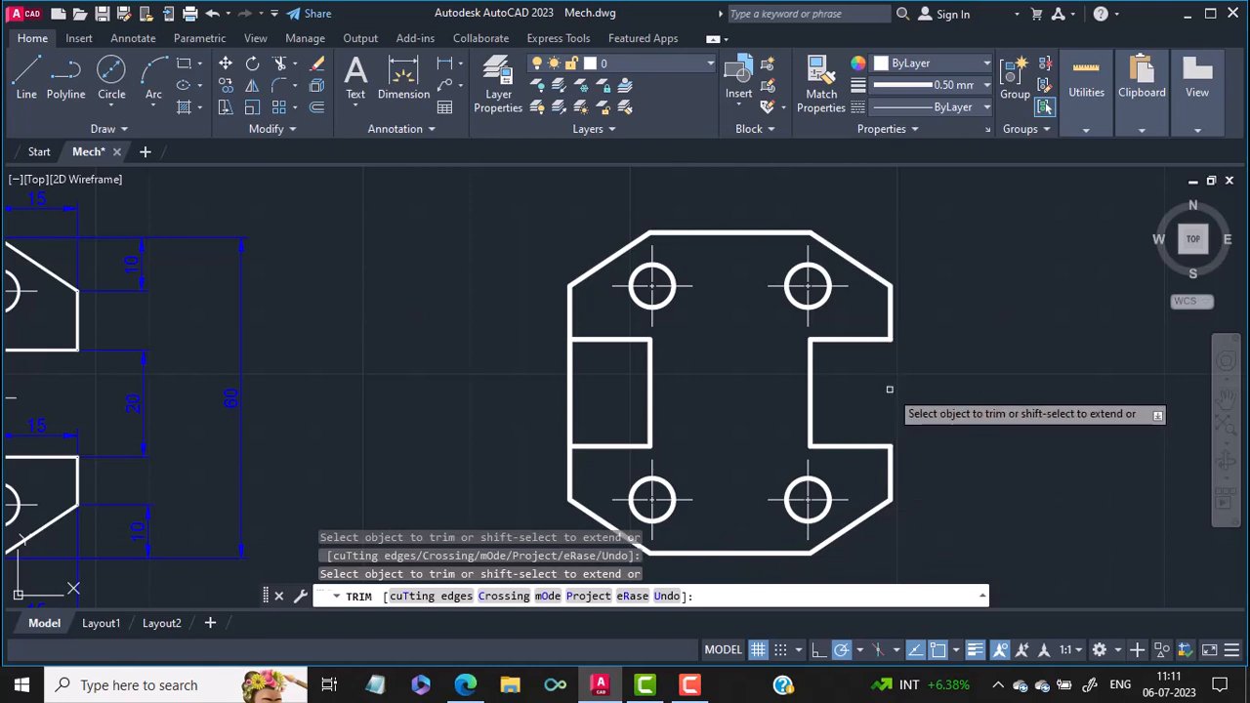
left_click(572, 395)
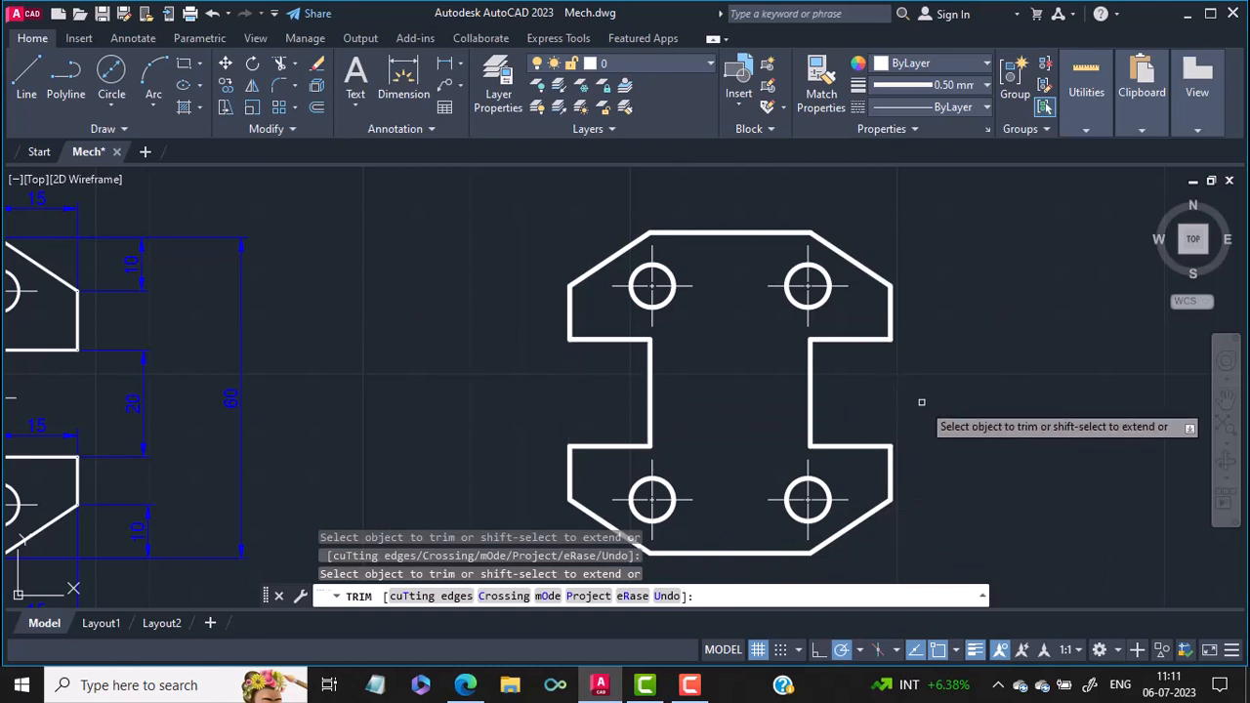
middle_click_drag(921, 401, 1153, 383)
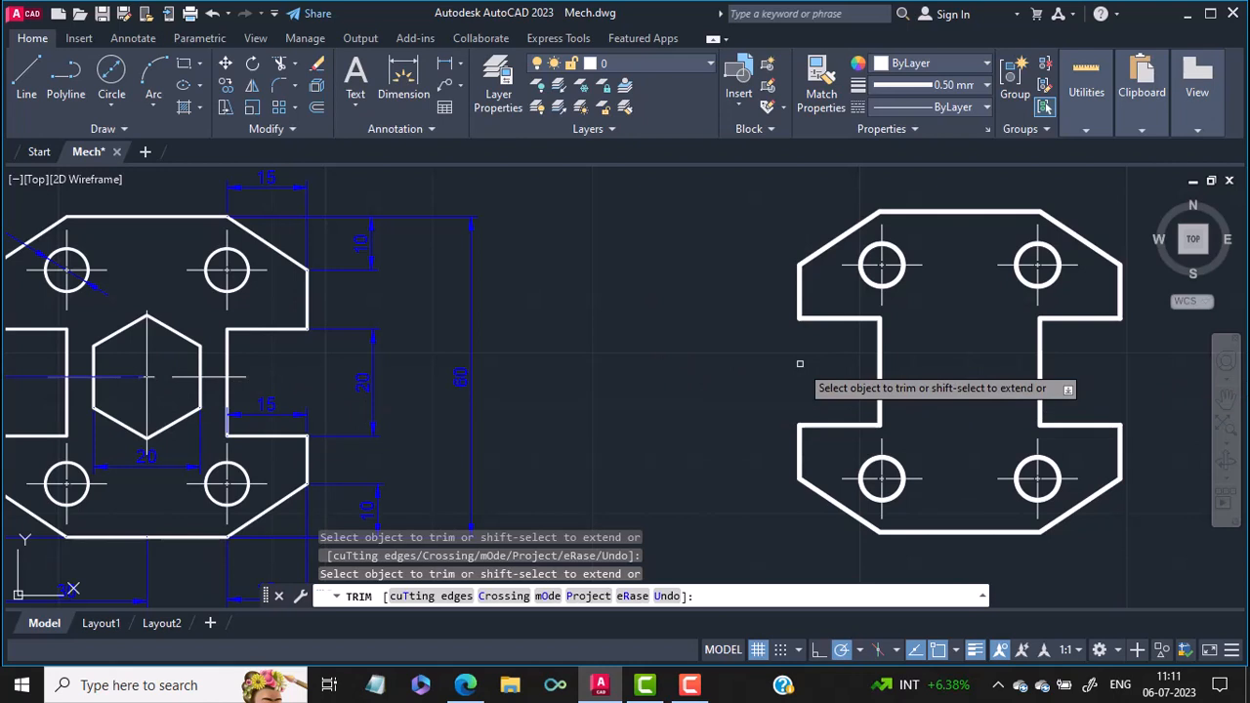
key("Return")
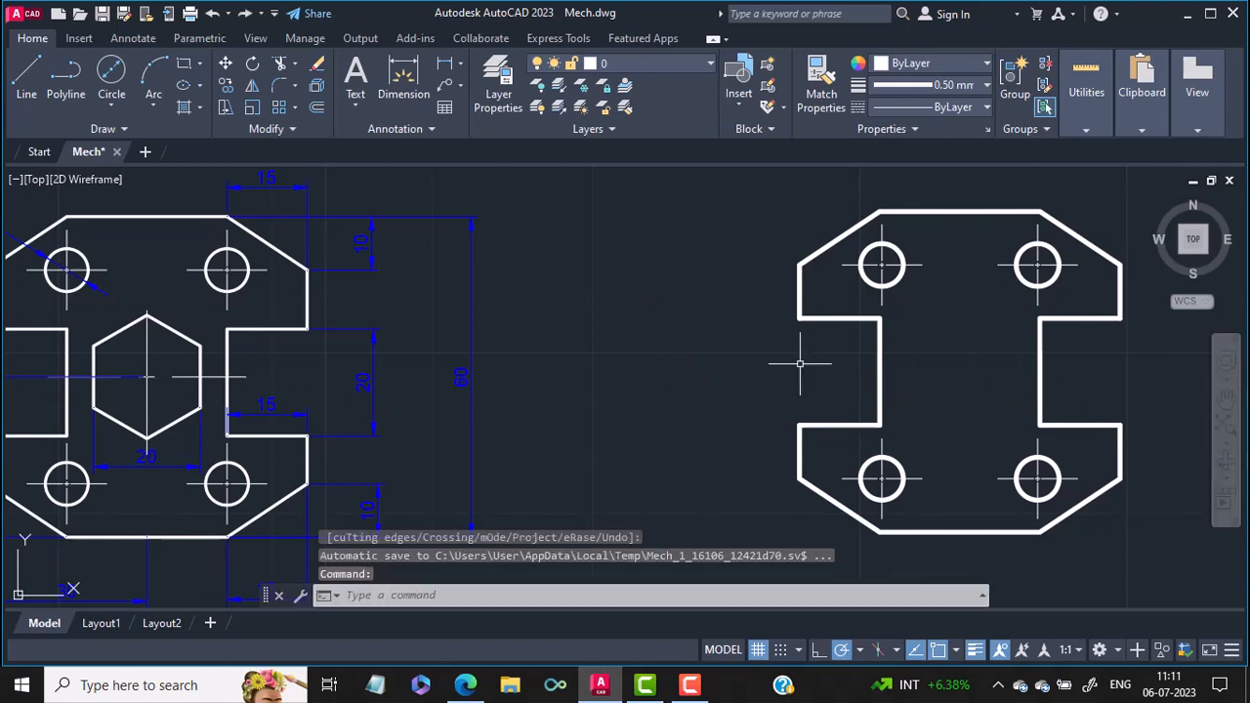
Add centerlines between the new plate's top and bottom edges and between the inner vertical edges of its two notches.
type("cl")
key("Return")
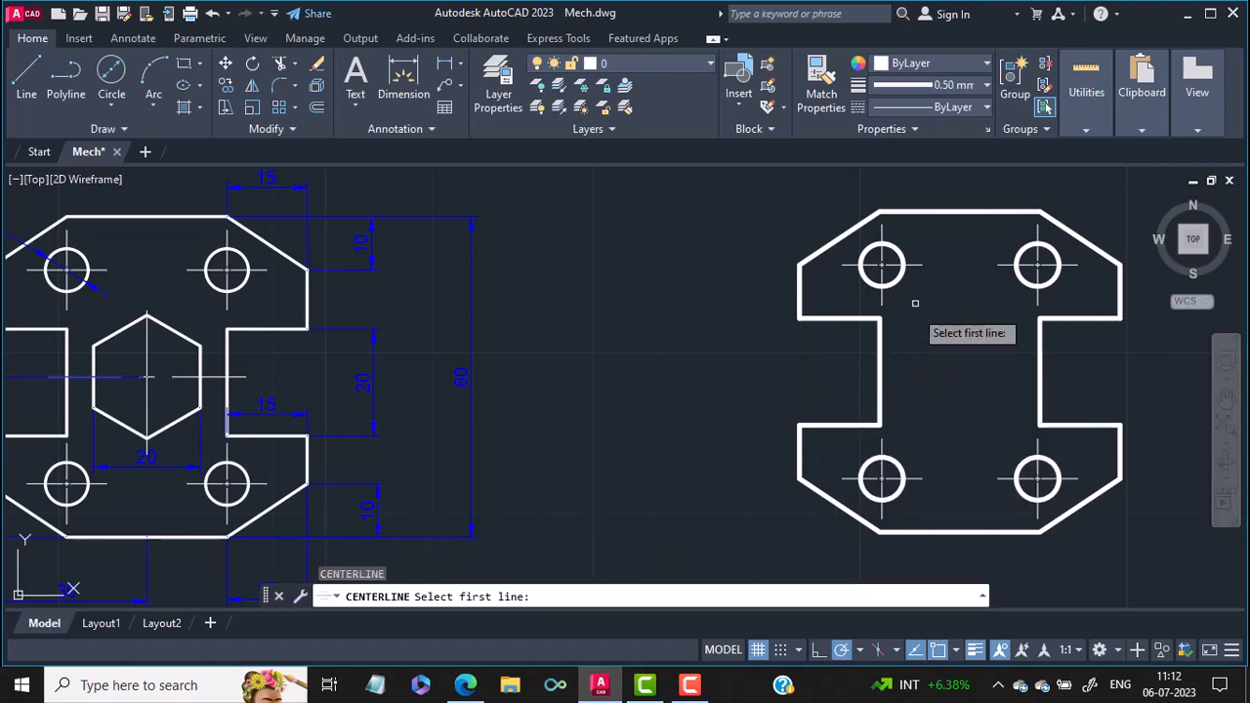
left_click(958, 211)
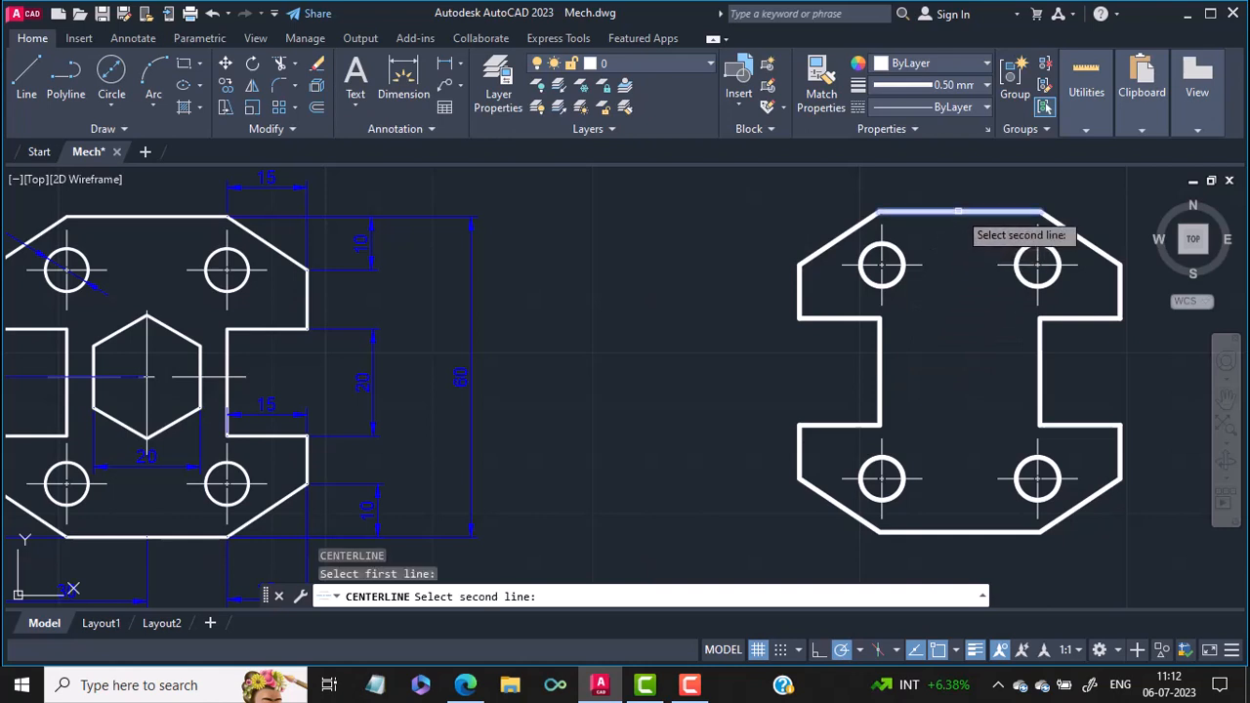
left_click(938, 532)
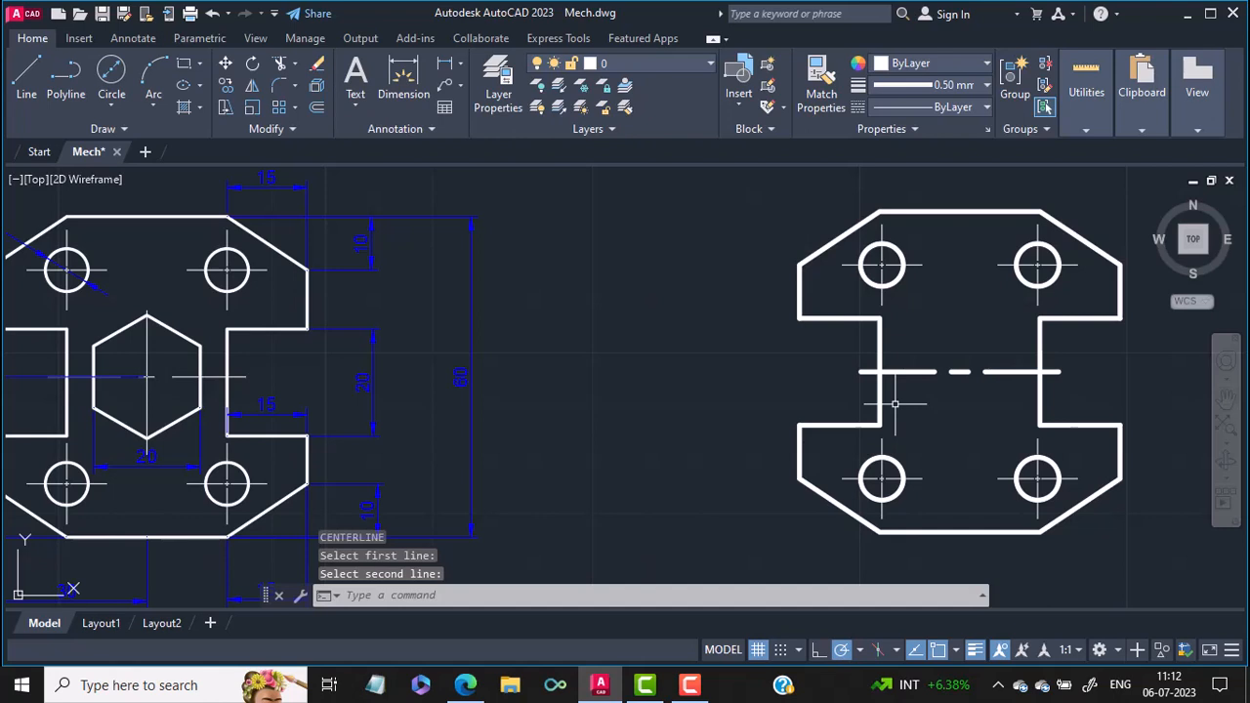
key("Return")
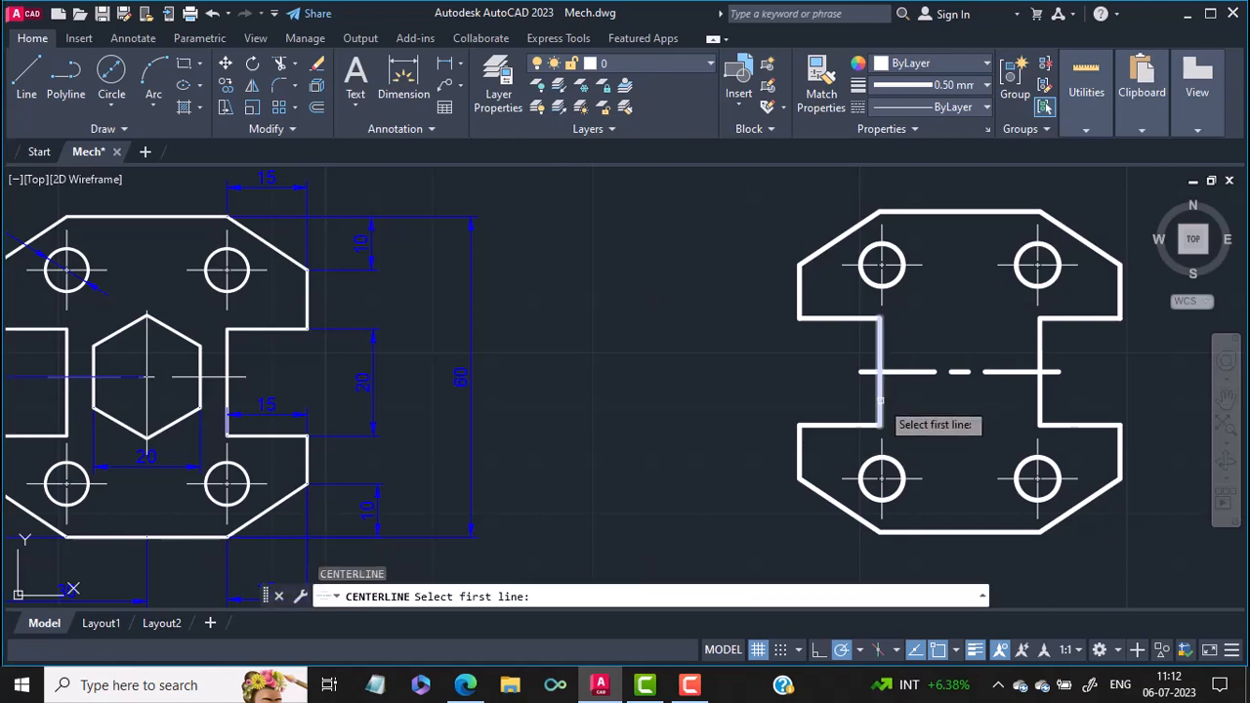
left_click(880, 401)
left_click(1039, 395)
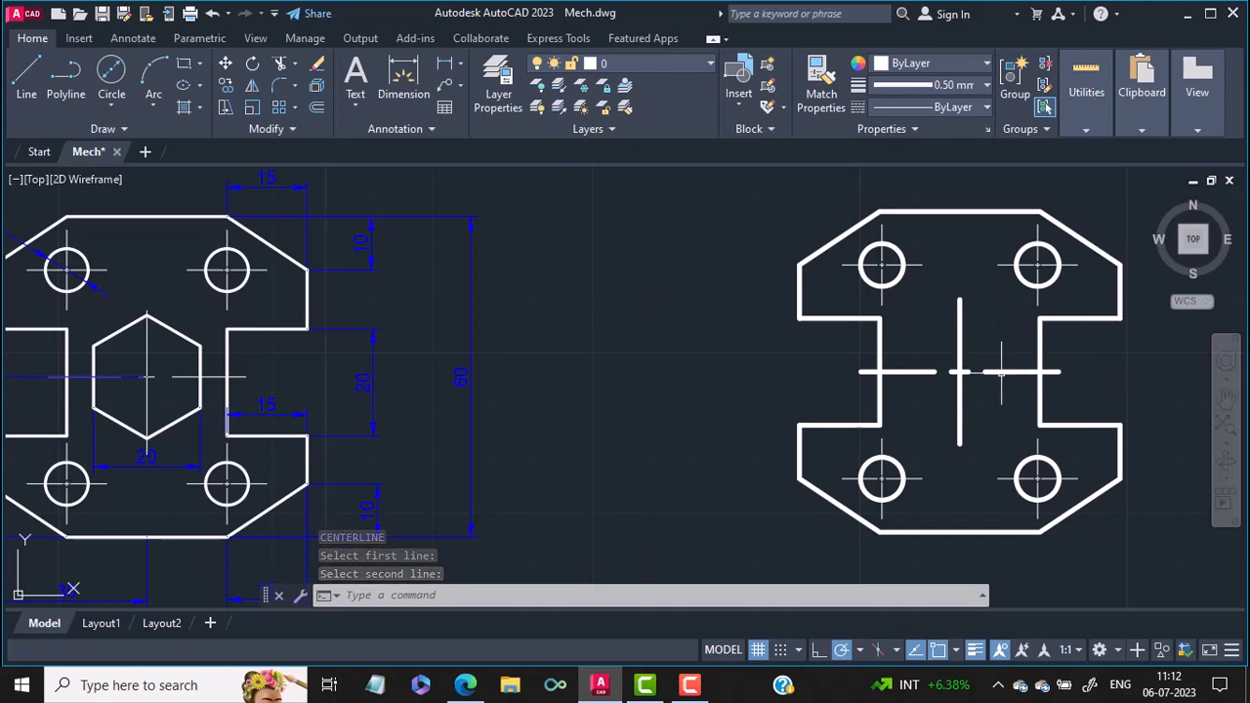
Set the lineweight of the new plate's horizontal and vertical centerlines to Default.
left_click(996, 372)
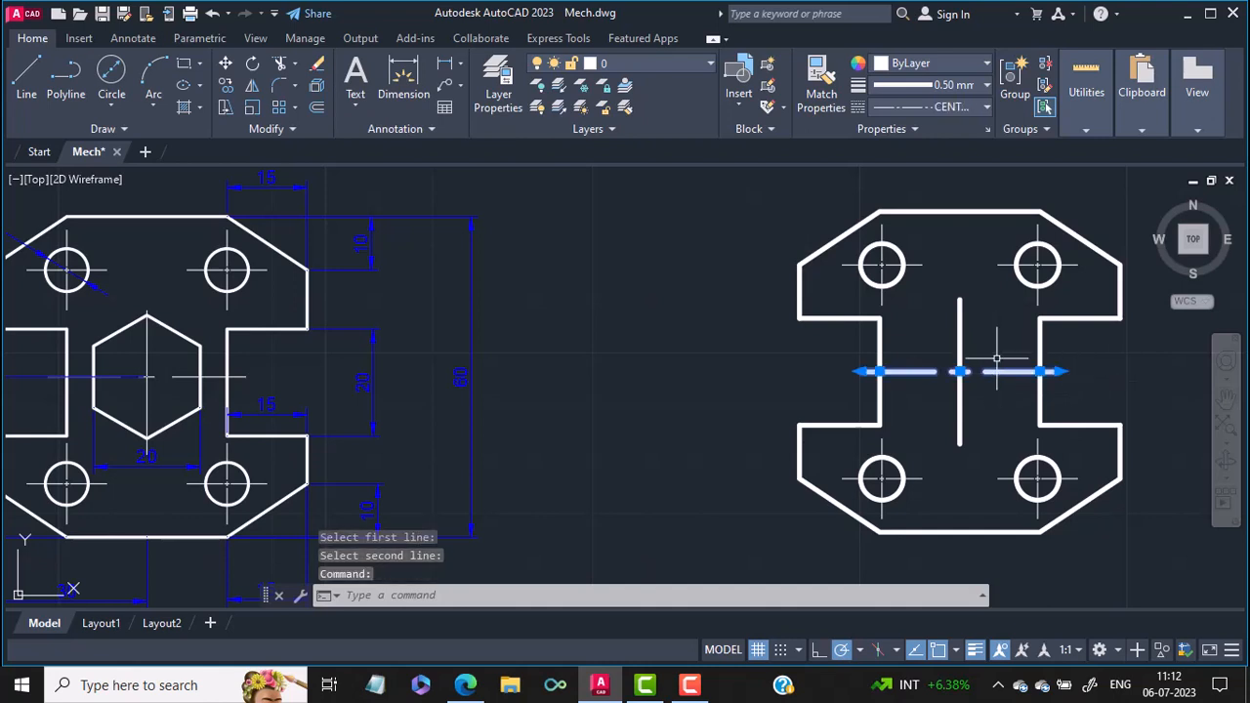
left_click(980, 83)
scroll(970, 117, "up", 2)
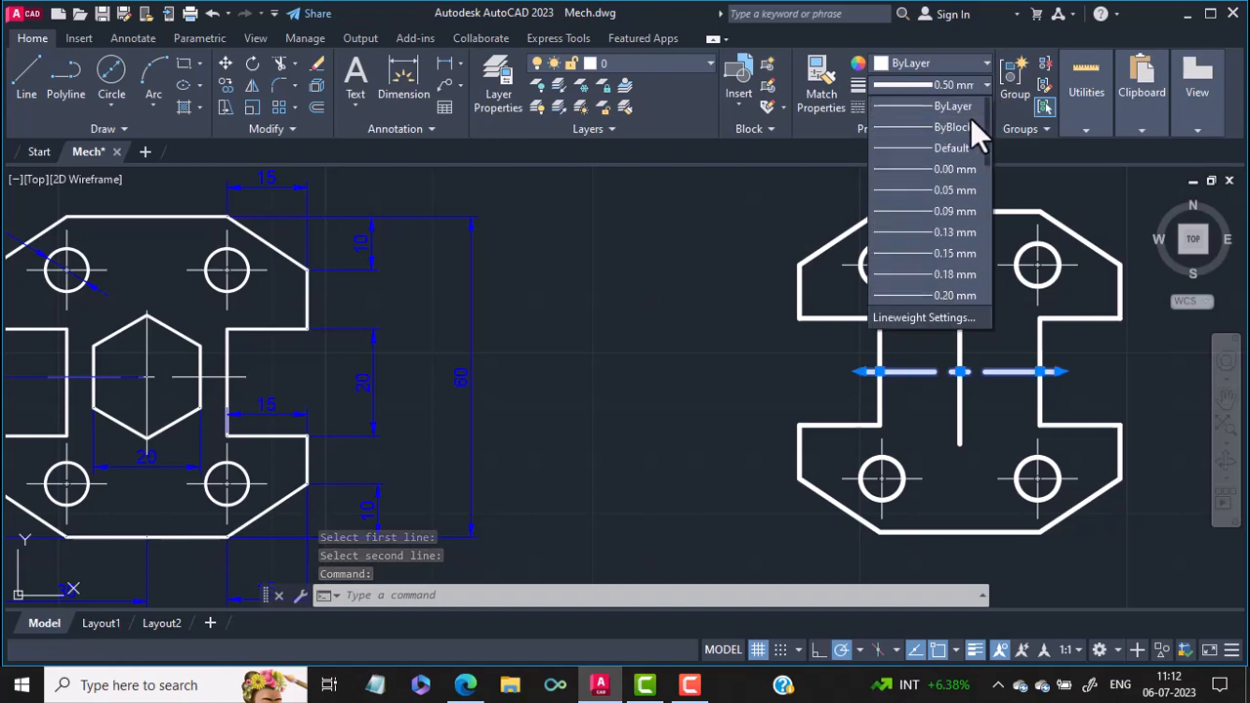
left_click(965, 148)
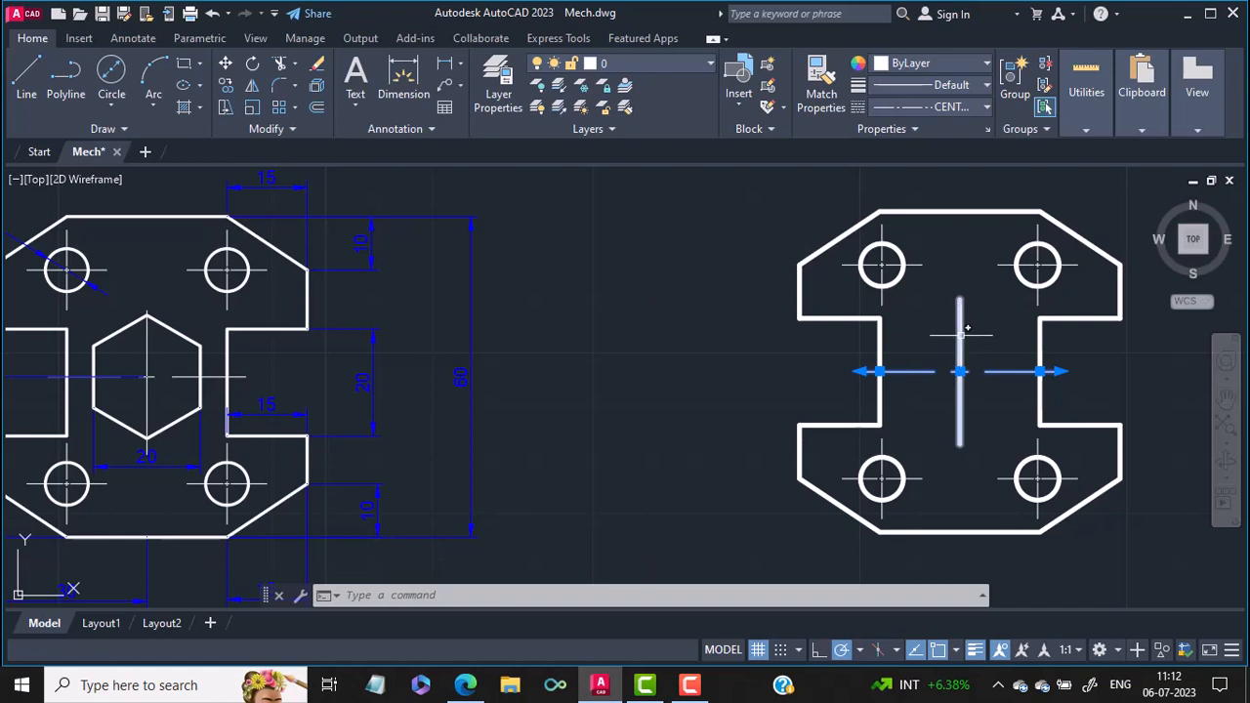
left_click(959, 342)
left_click(963, 81)
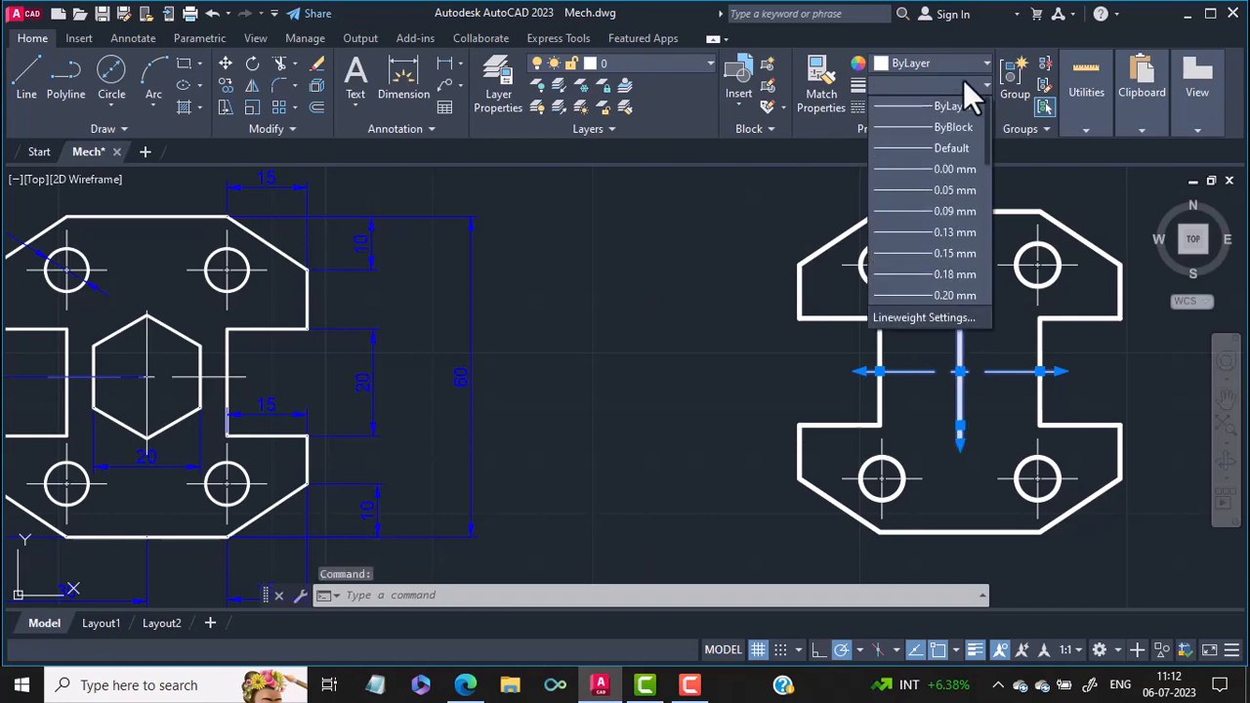
left_click(953, 149)
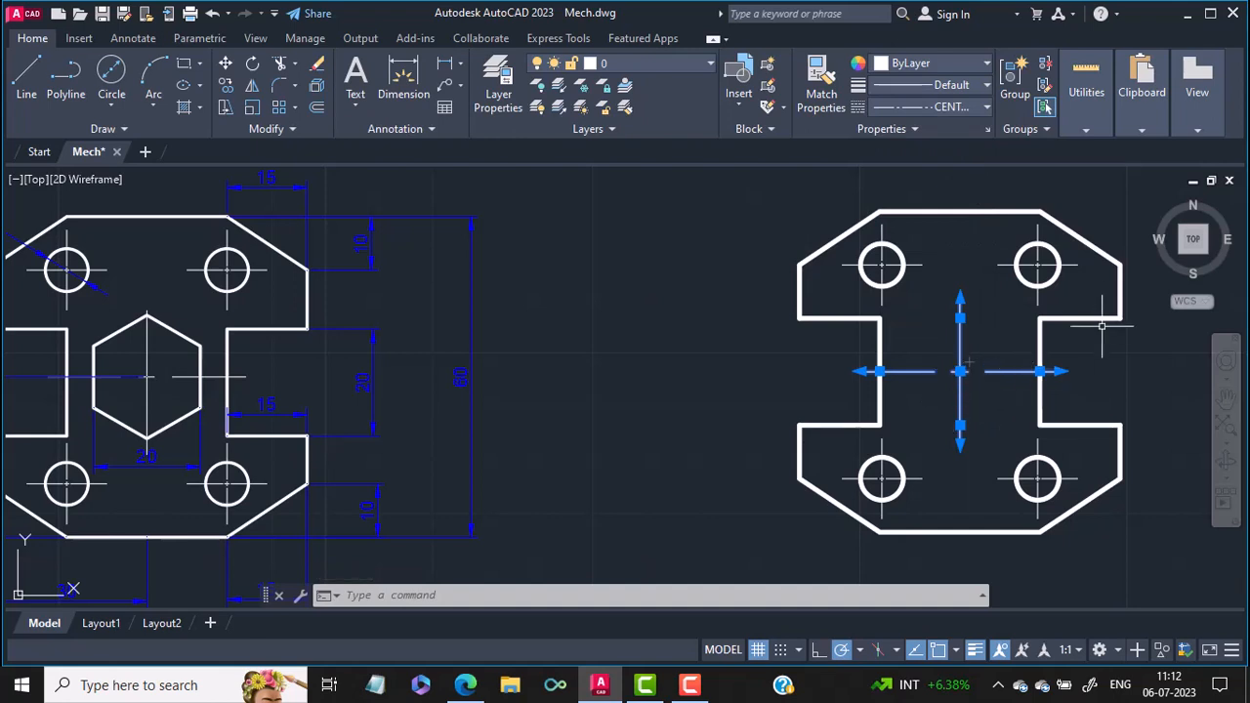
key("Escape")
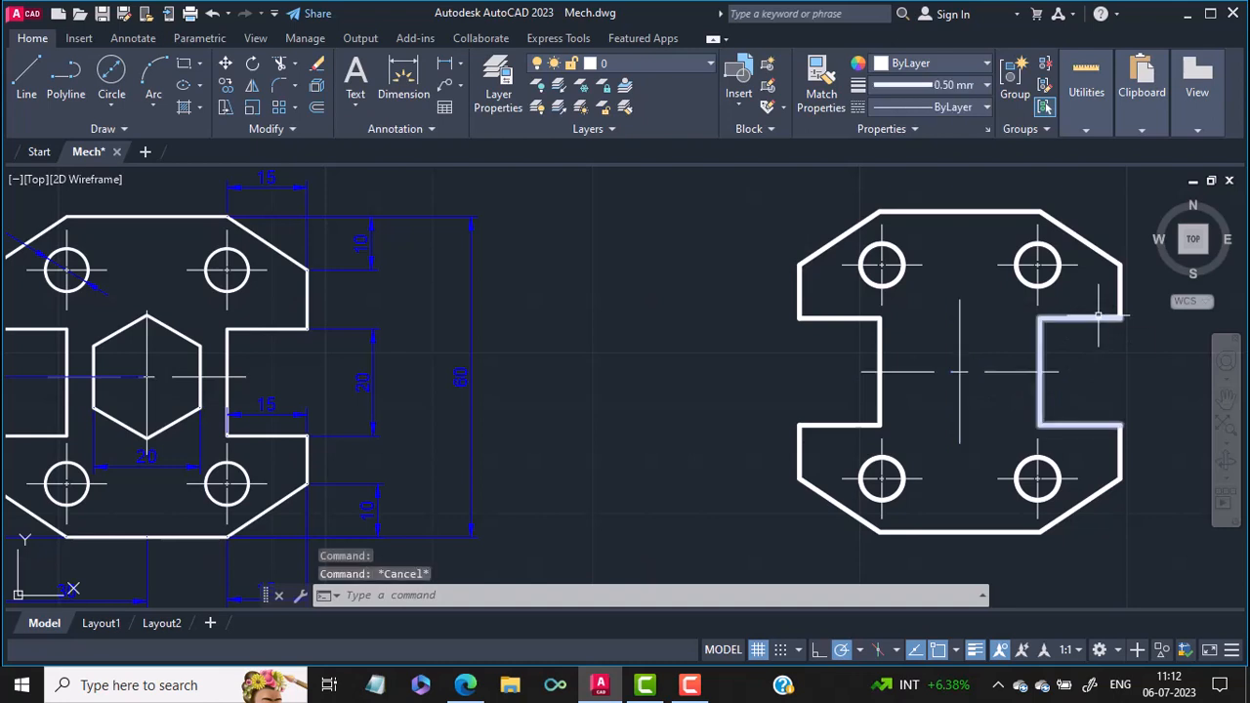
Draw a six-sided polygon centred on the centerline intersection, circumscribed about a circle of radius 10.
type("polygon")
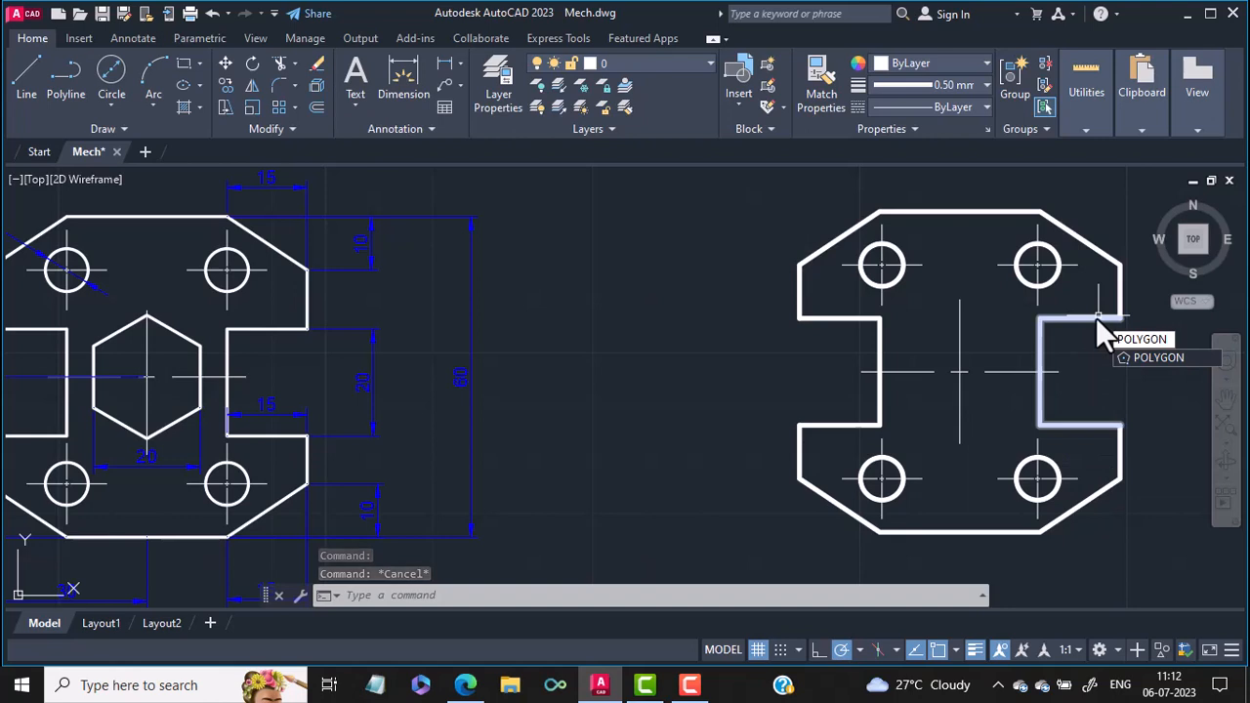
key("Return")
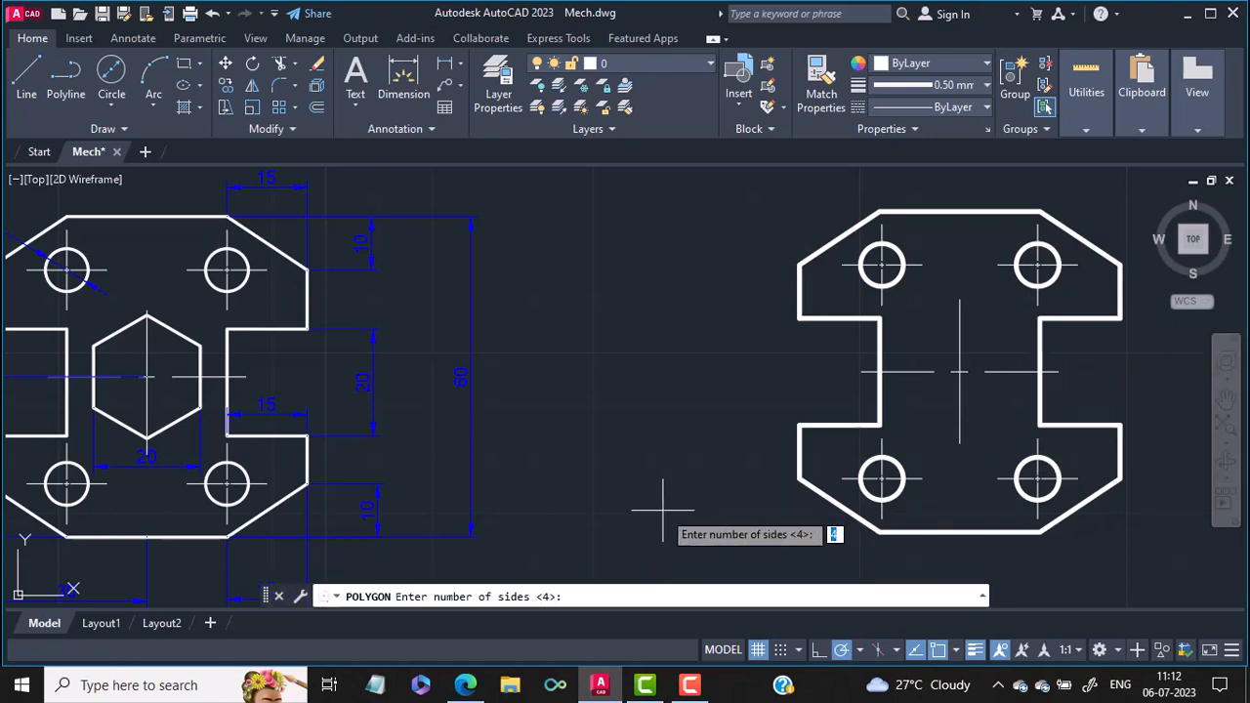
left_click(588, 603)
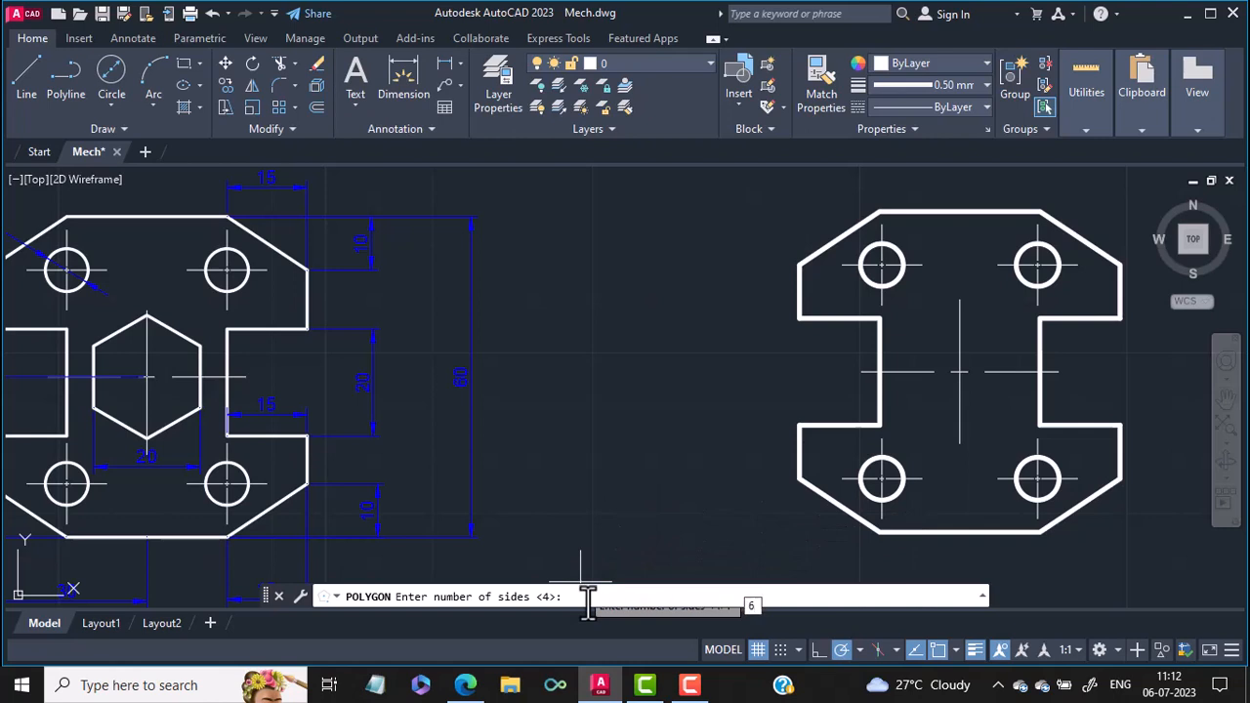
type("6")
key("Return")
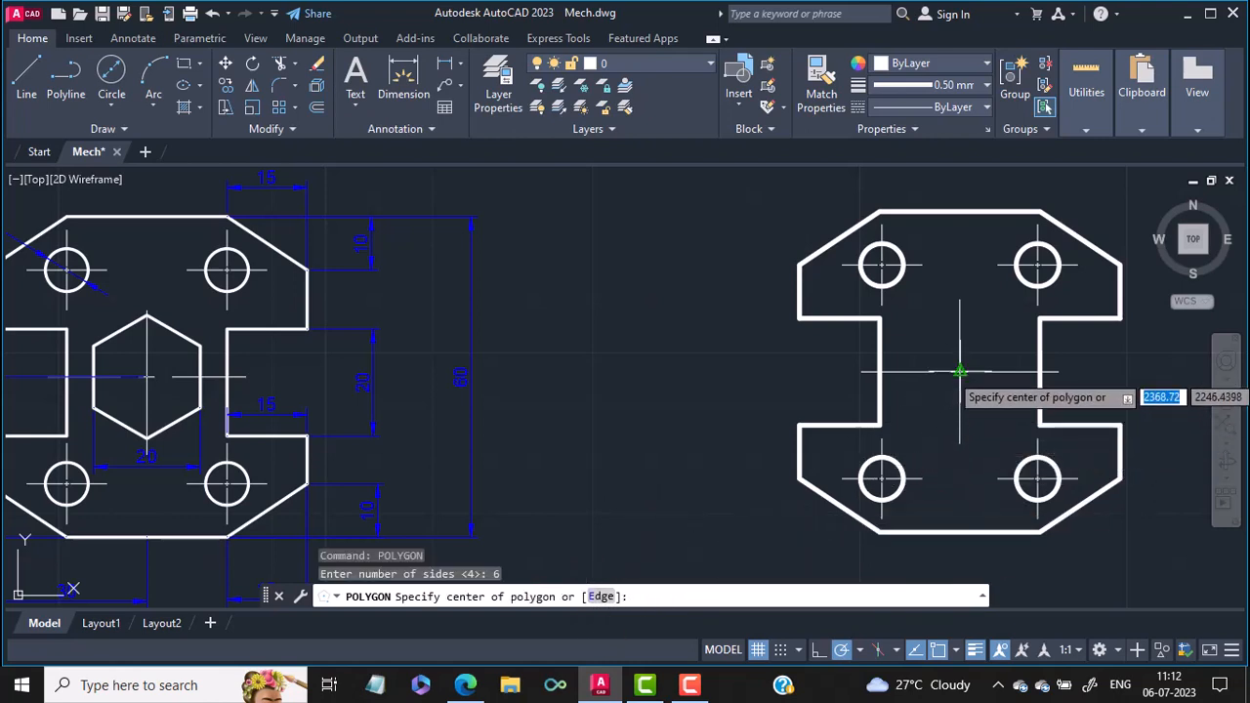
left_click(961, 372)
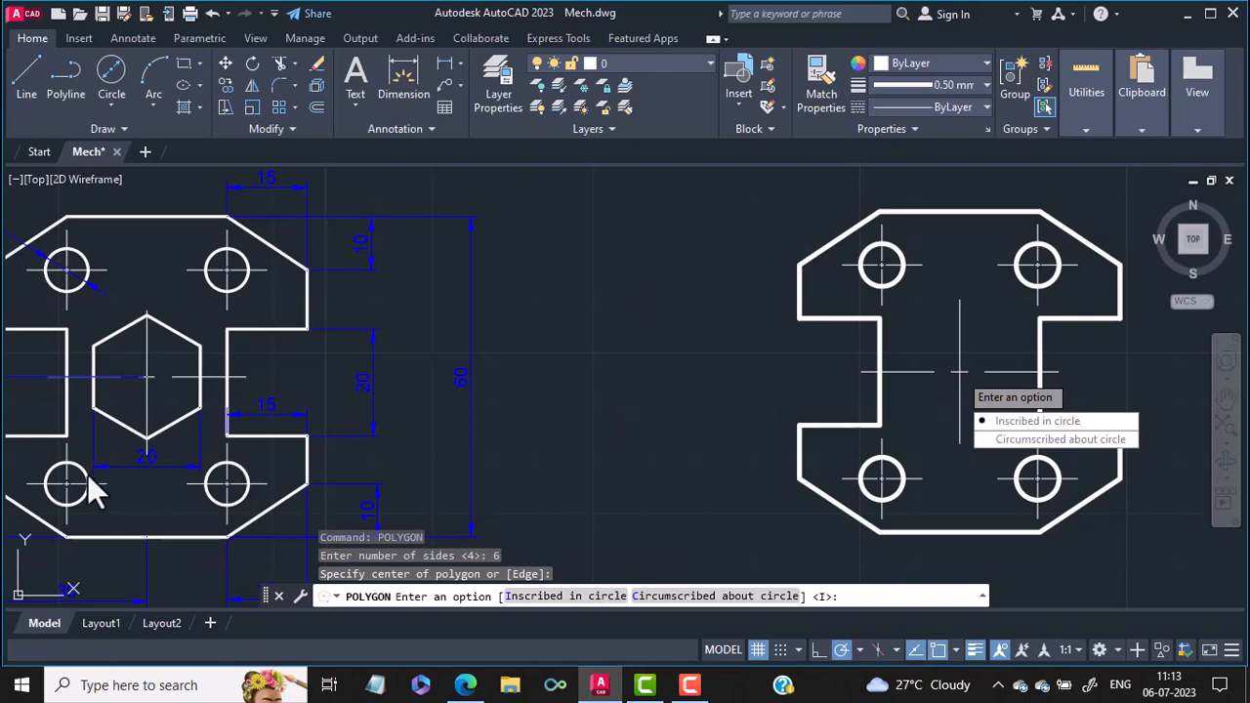
type("c")
key("Return")
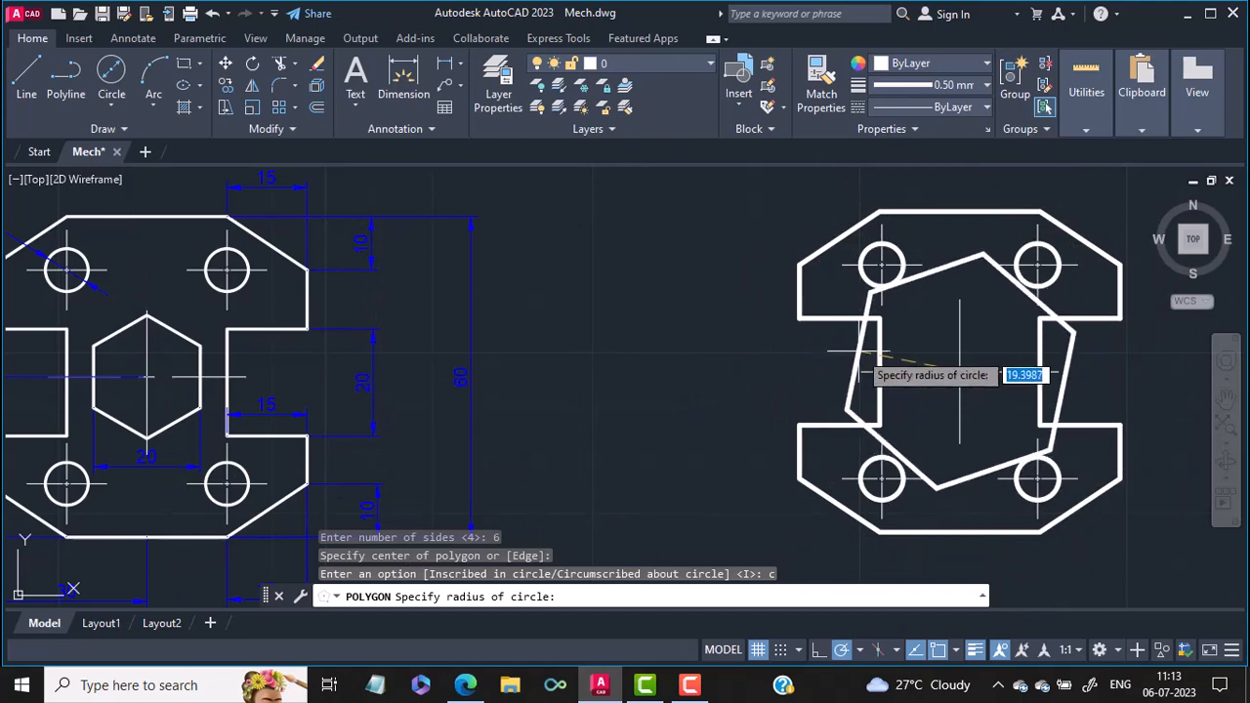
type("10")
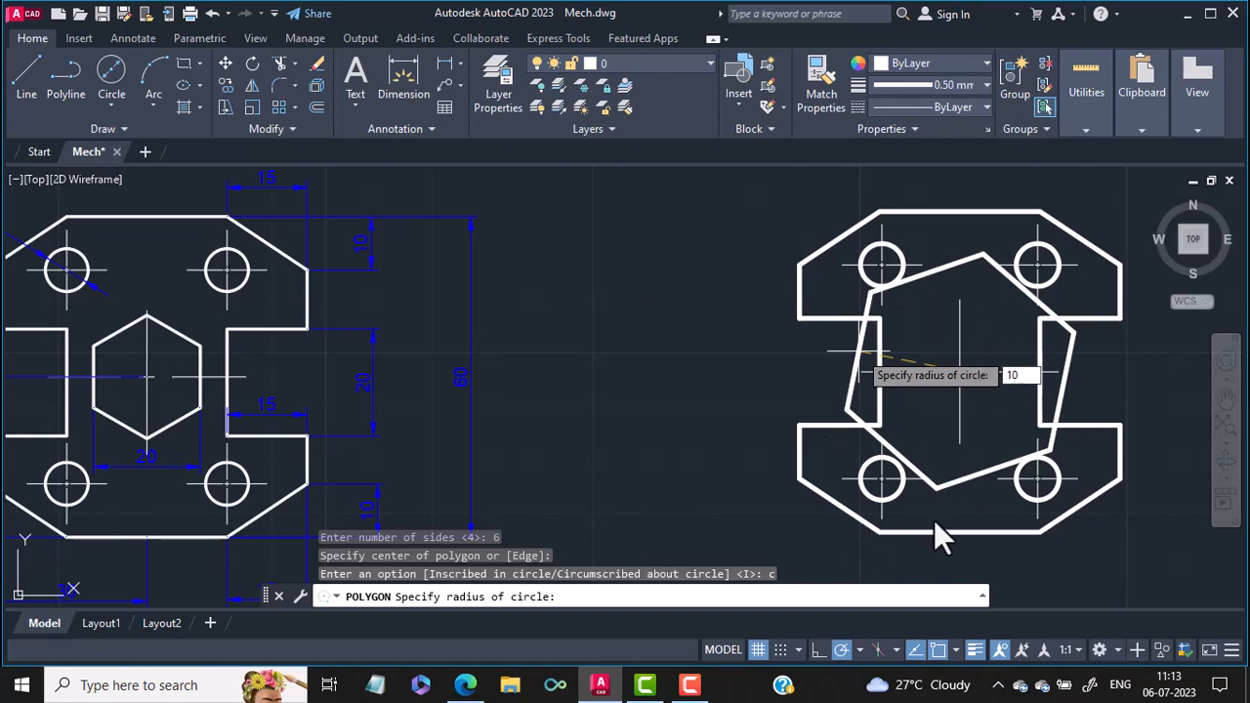
key("Return")
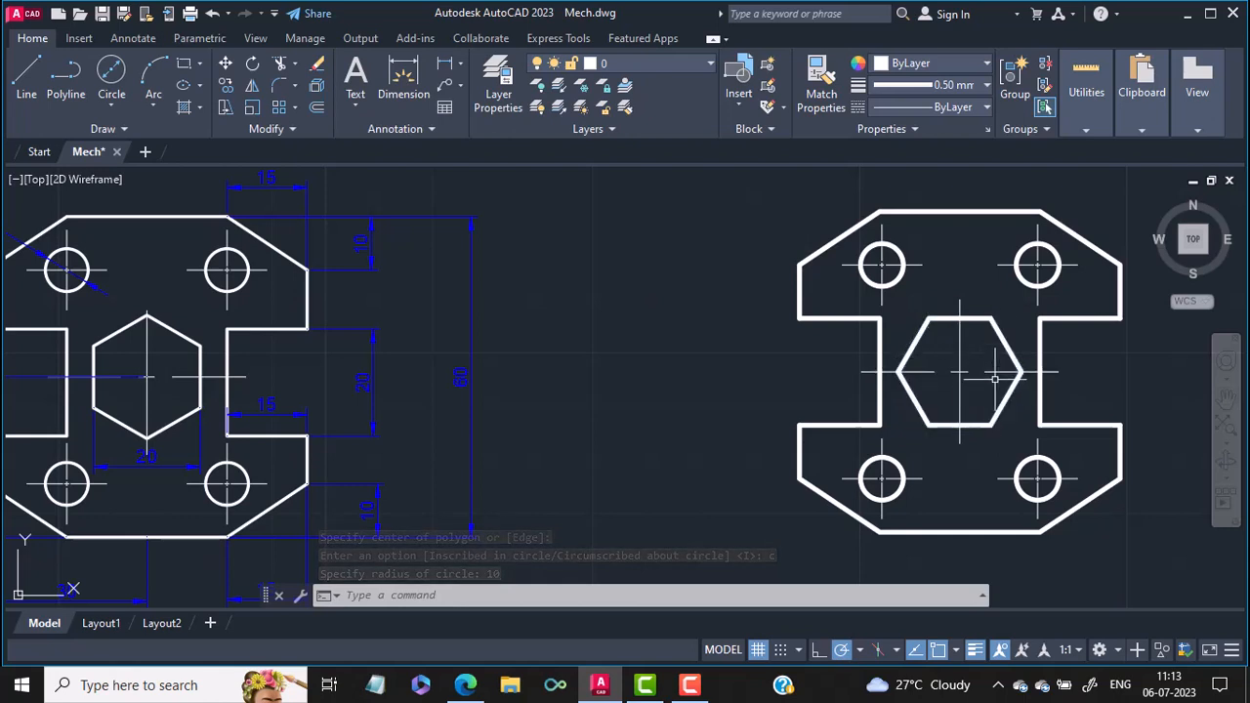
Rotate the new plate's hexagon by 90 degrees about its centre.
type("ROT")
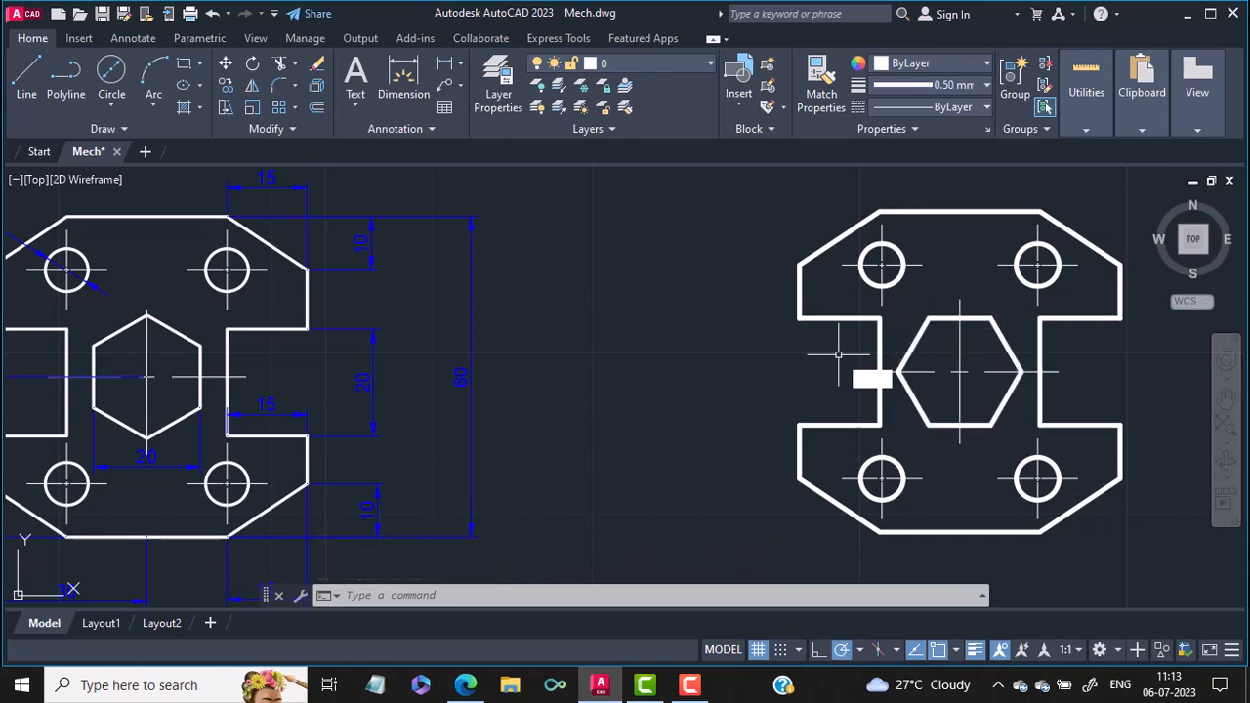
type("ATE")
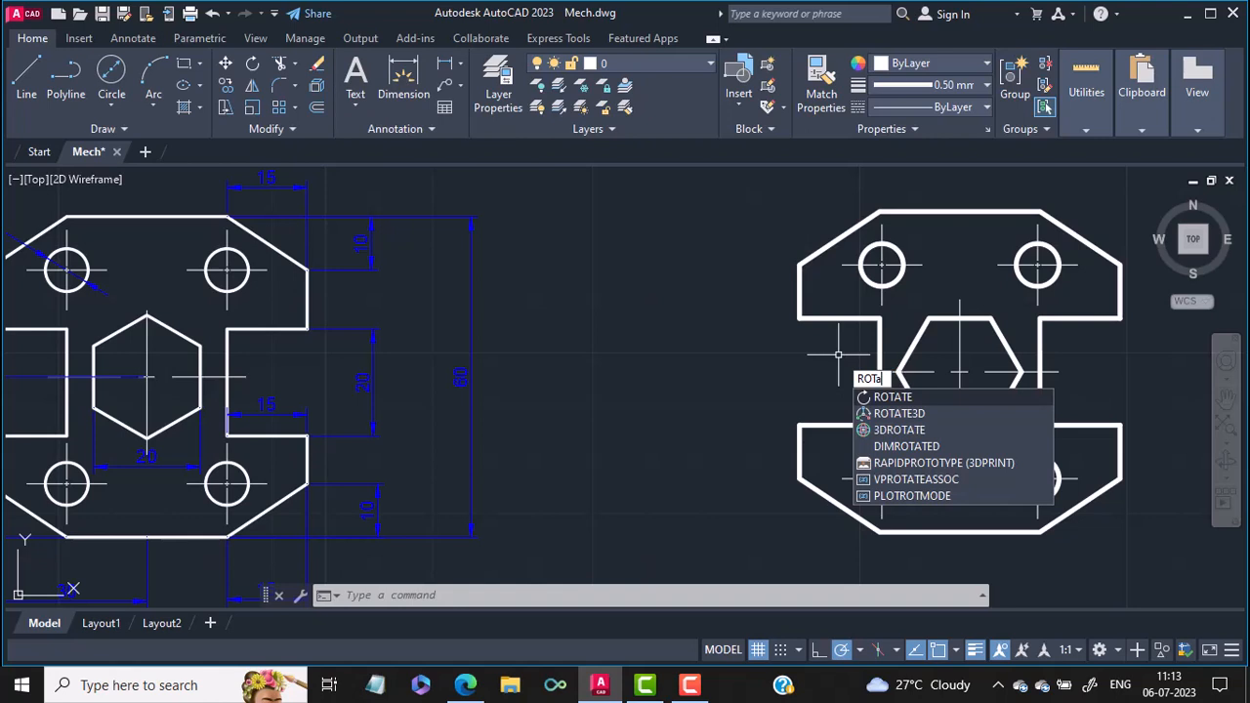
key("Return")
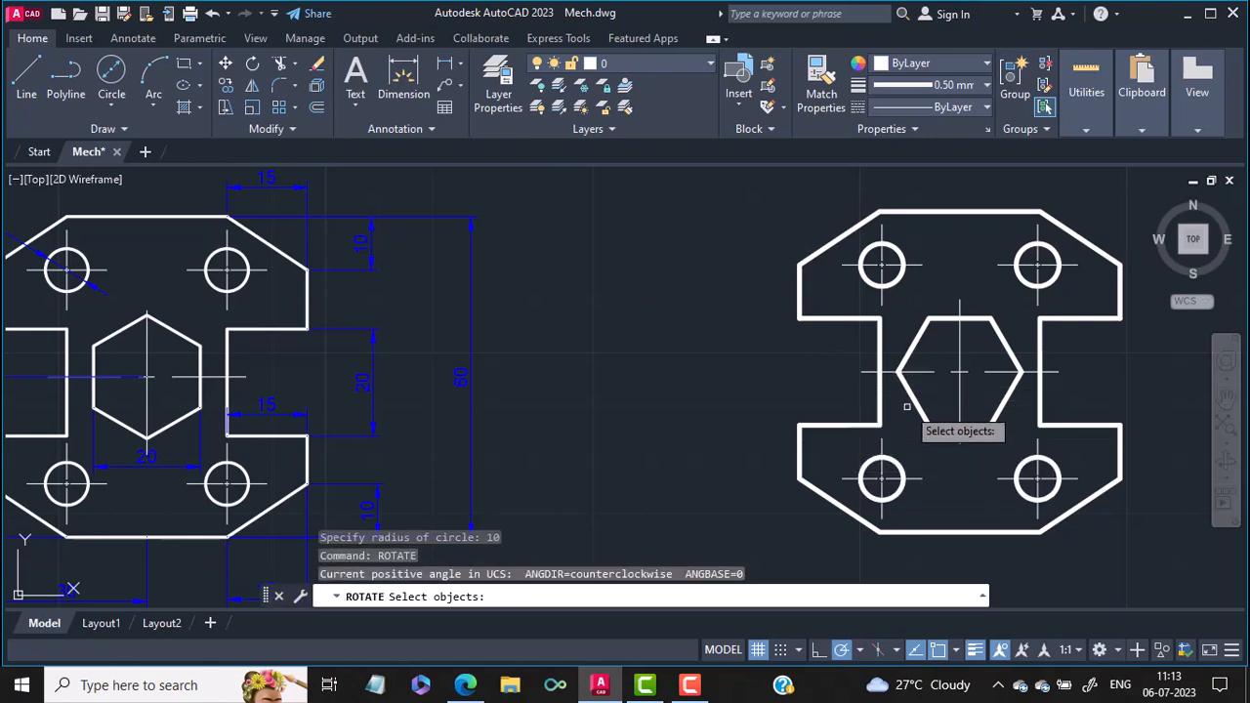
left_click(915, 402)
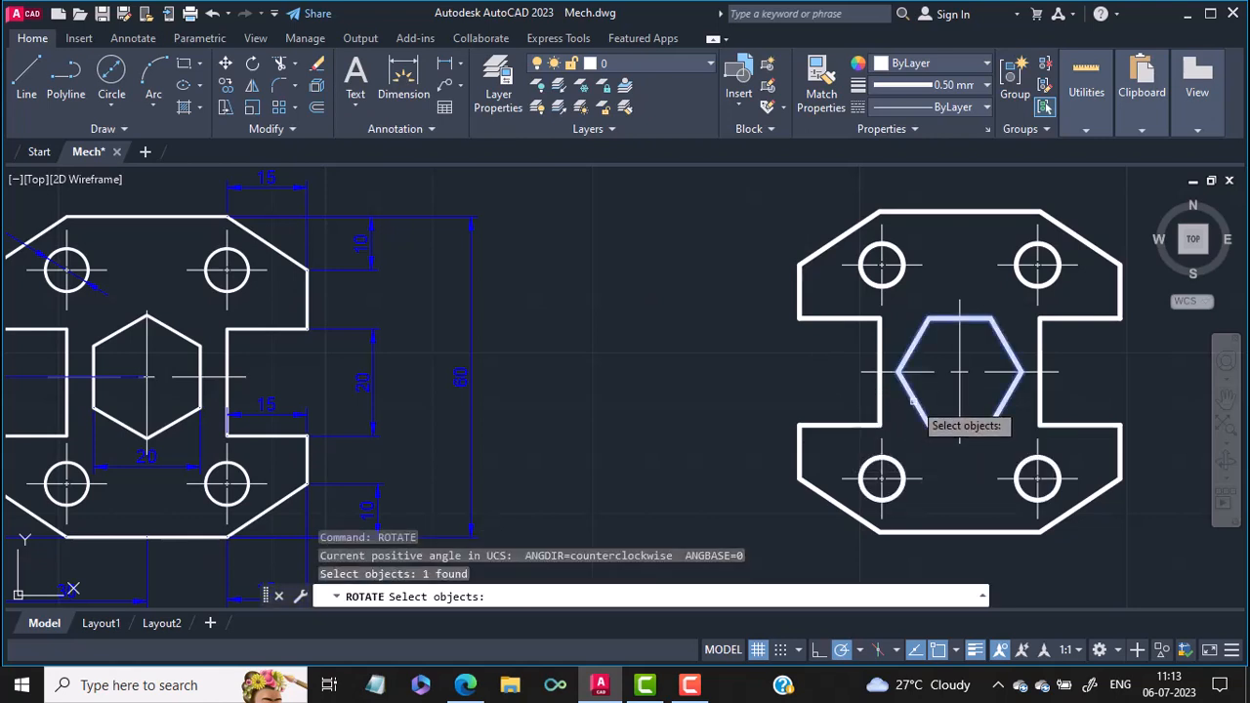
key("Return")
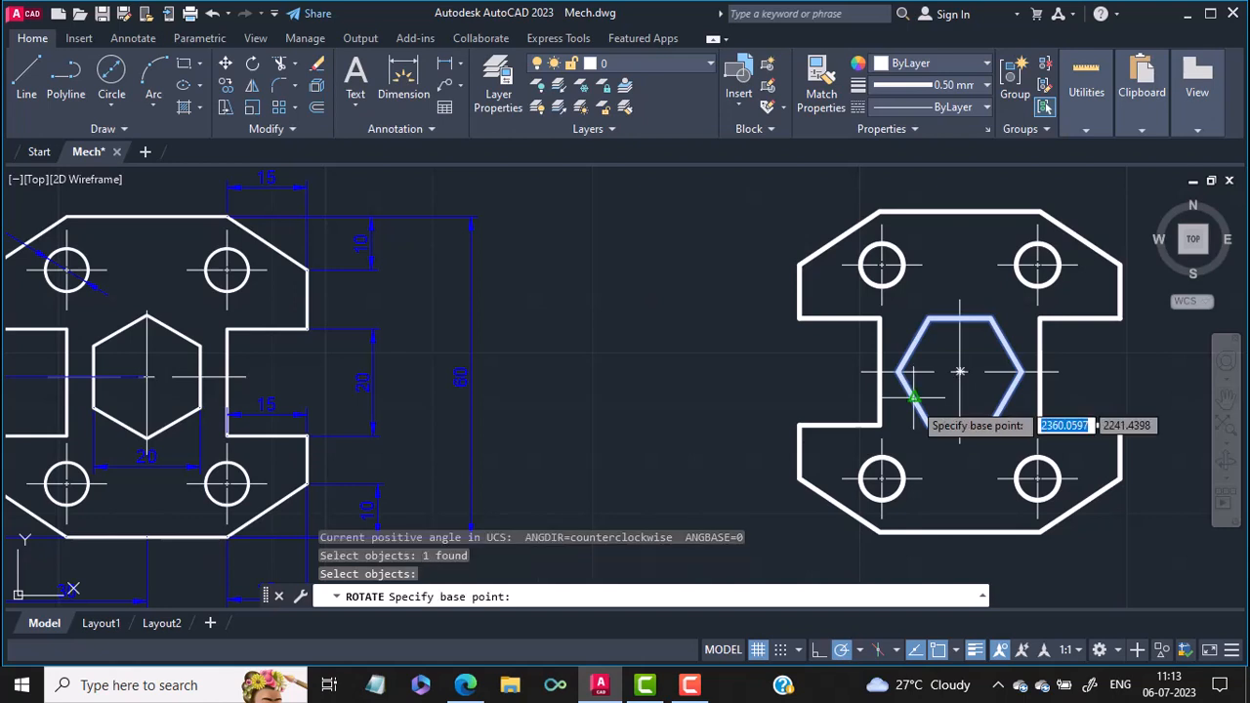
left_click(961, 371)
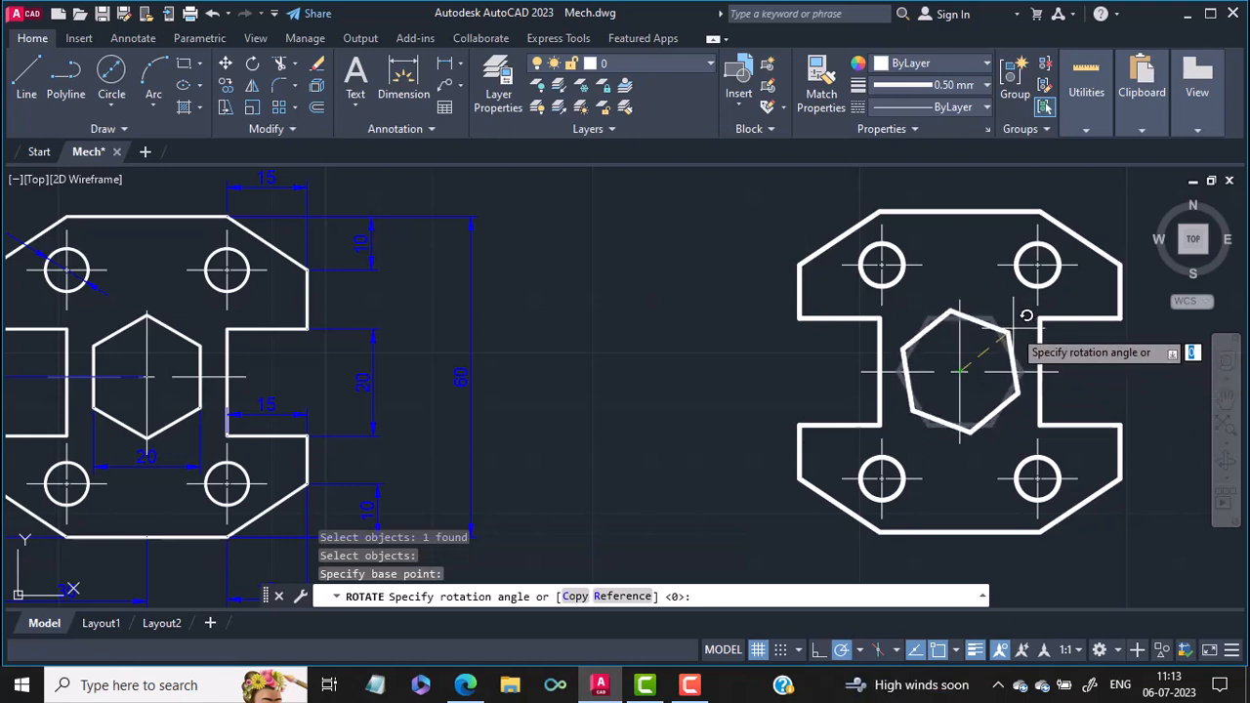
key("Return")
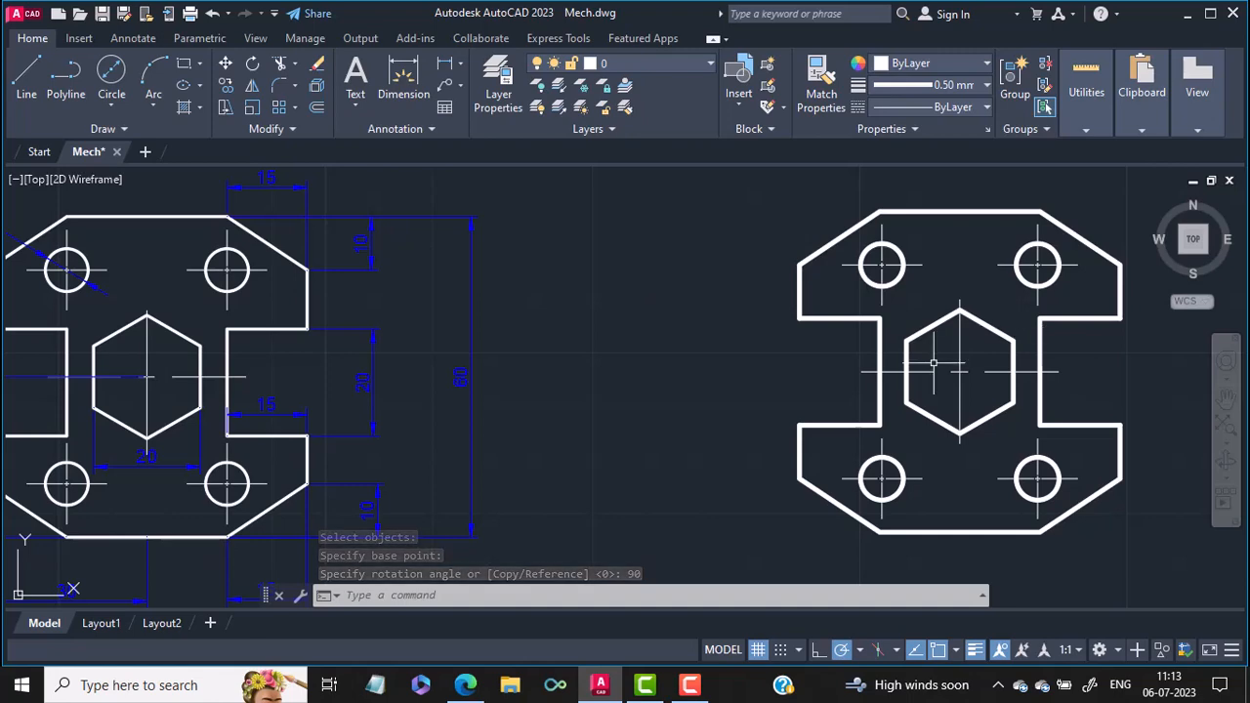
Set the lineweight of the new plate's upper outline to 0.35 mm.
scroll(933, 364, "down", 3)
scroll(975, 344, "up", 3)
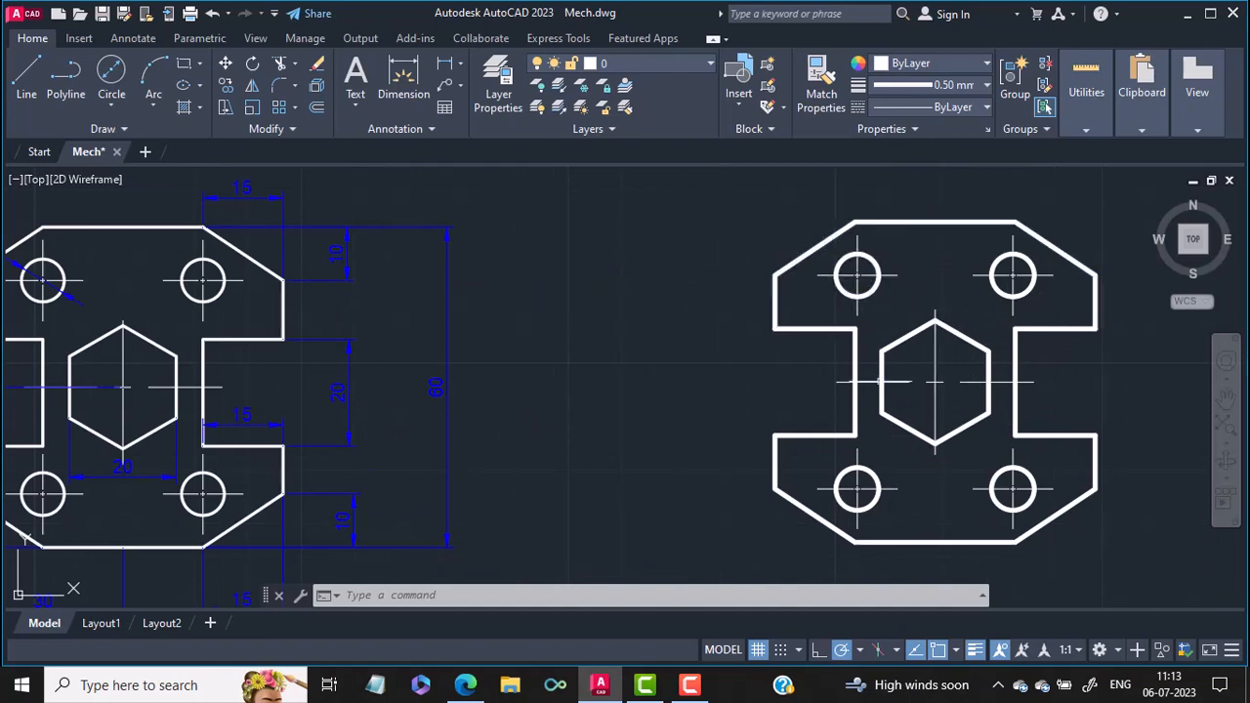
left_click(844, 228)
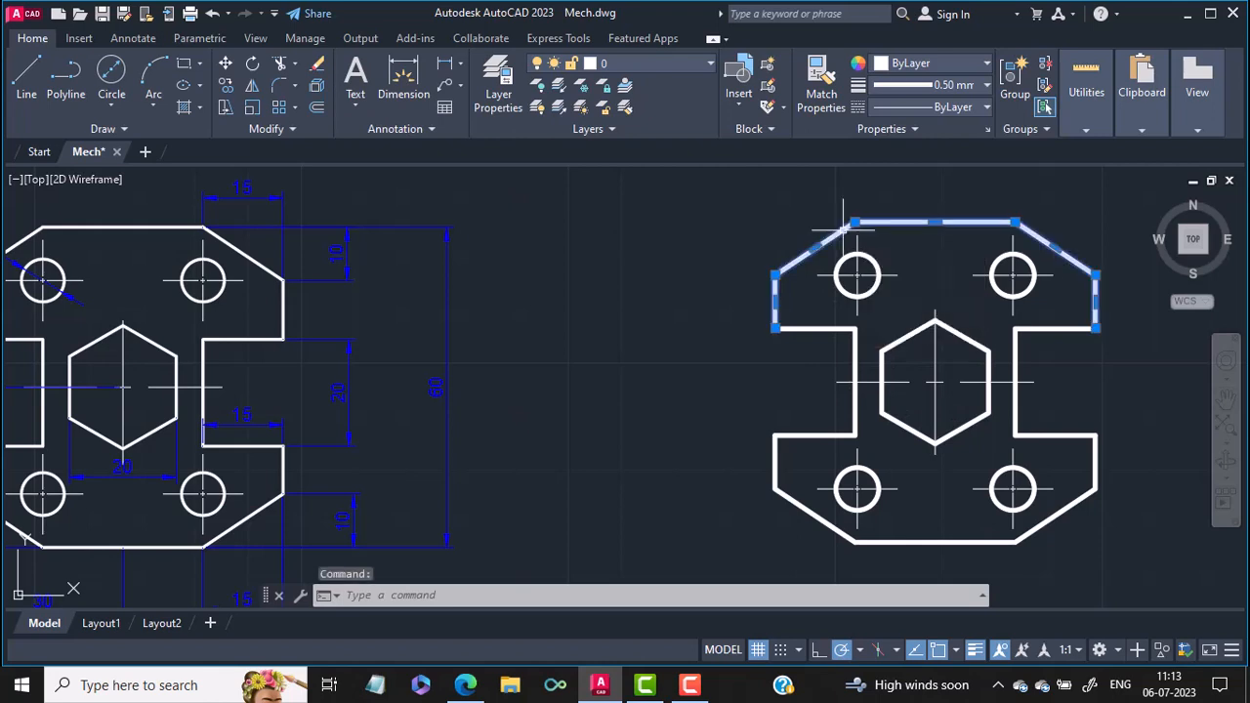
left_click(964, 82)
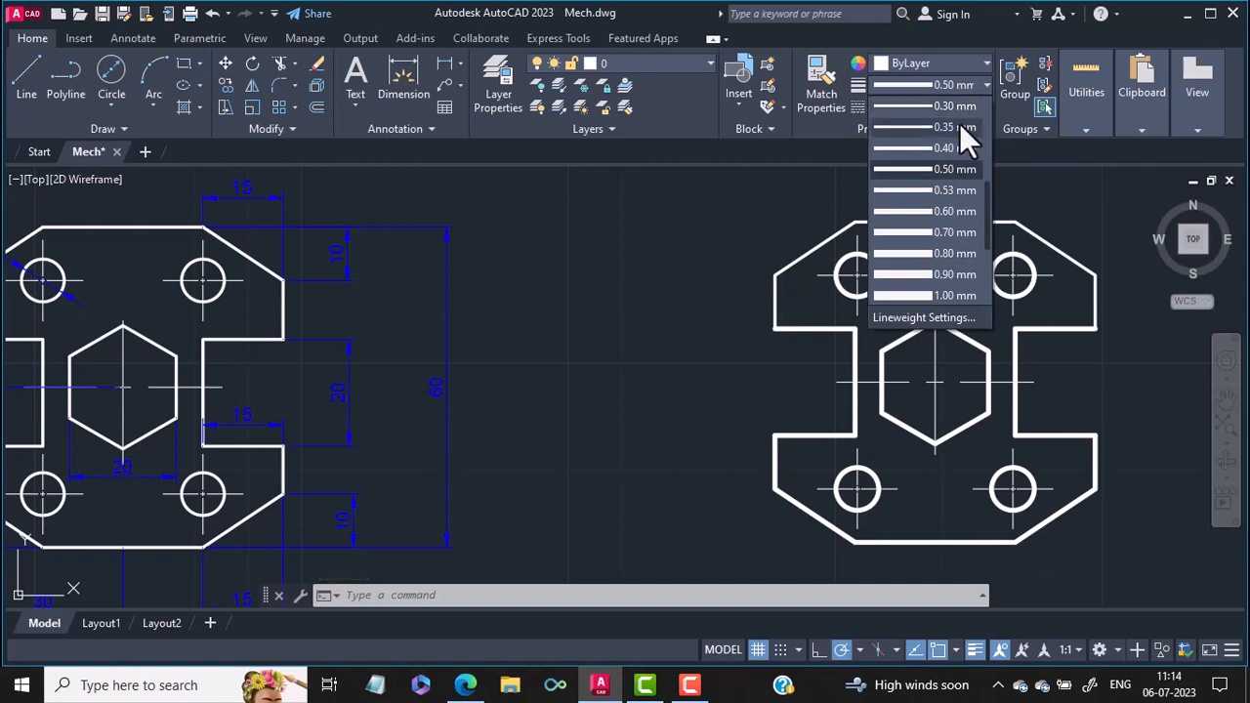
left_click(960, 125)
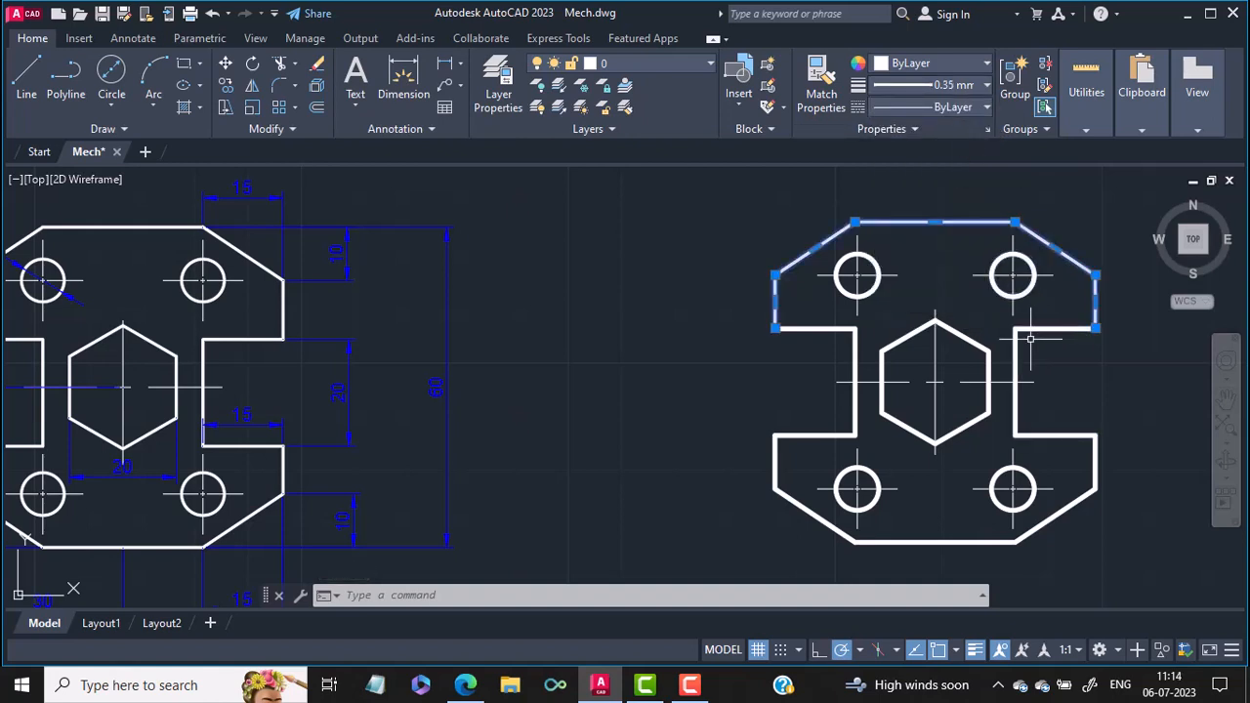
Set the lineweight of the new plate's four holes, hexagon, side notches and lower outline to 0.35 mm.
left_click(1020, 286)
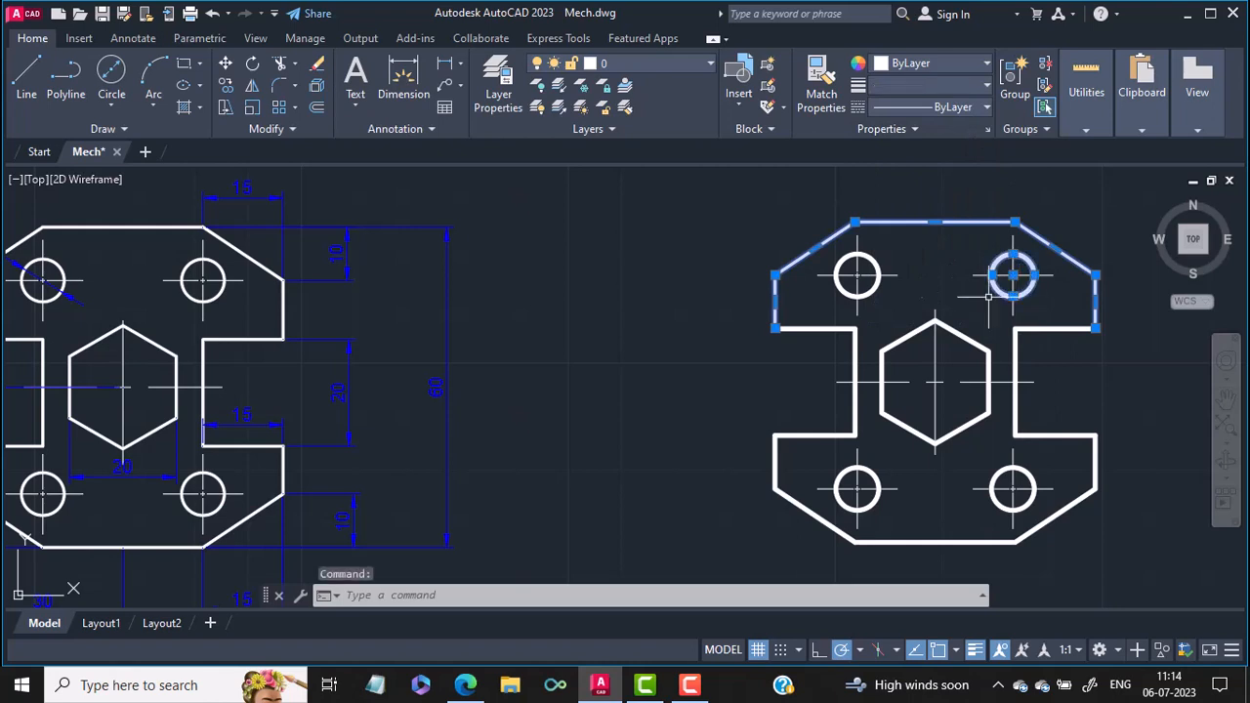
left_click(867, 296)
left_click(860, 350)
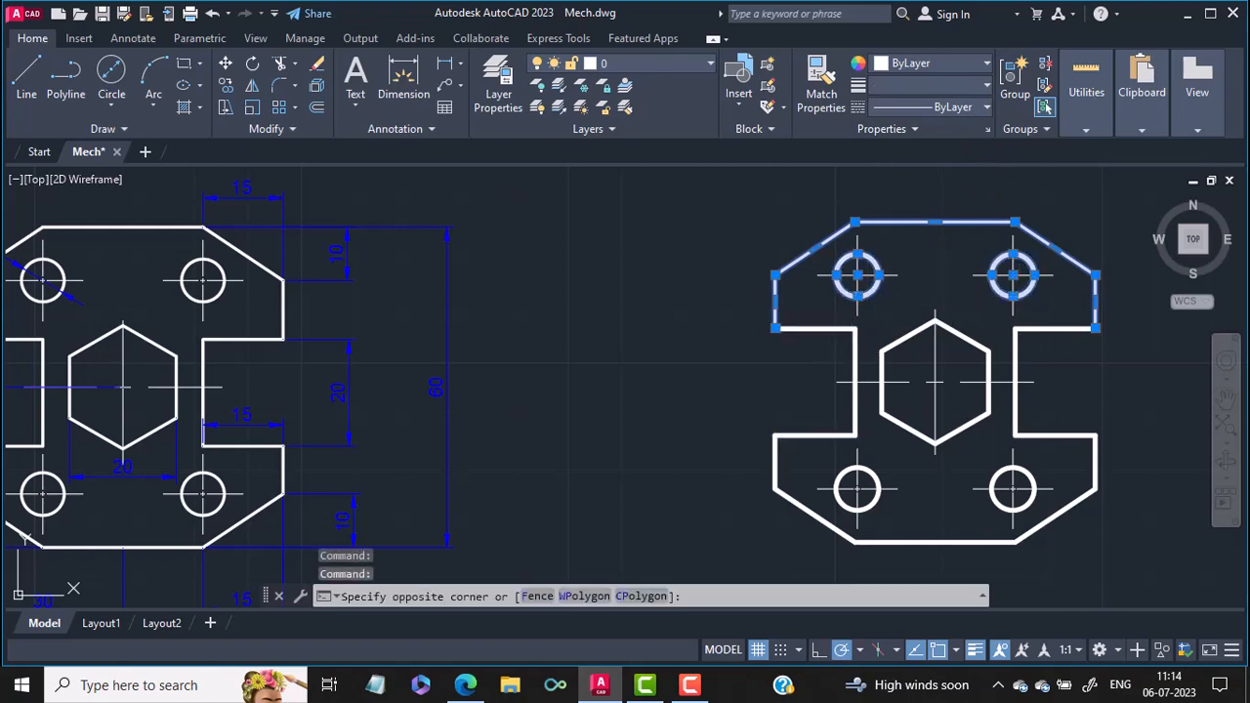
left_click(856, 362)
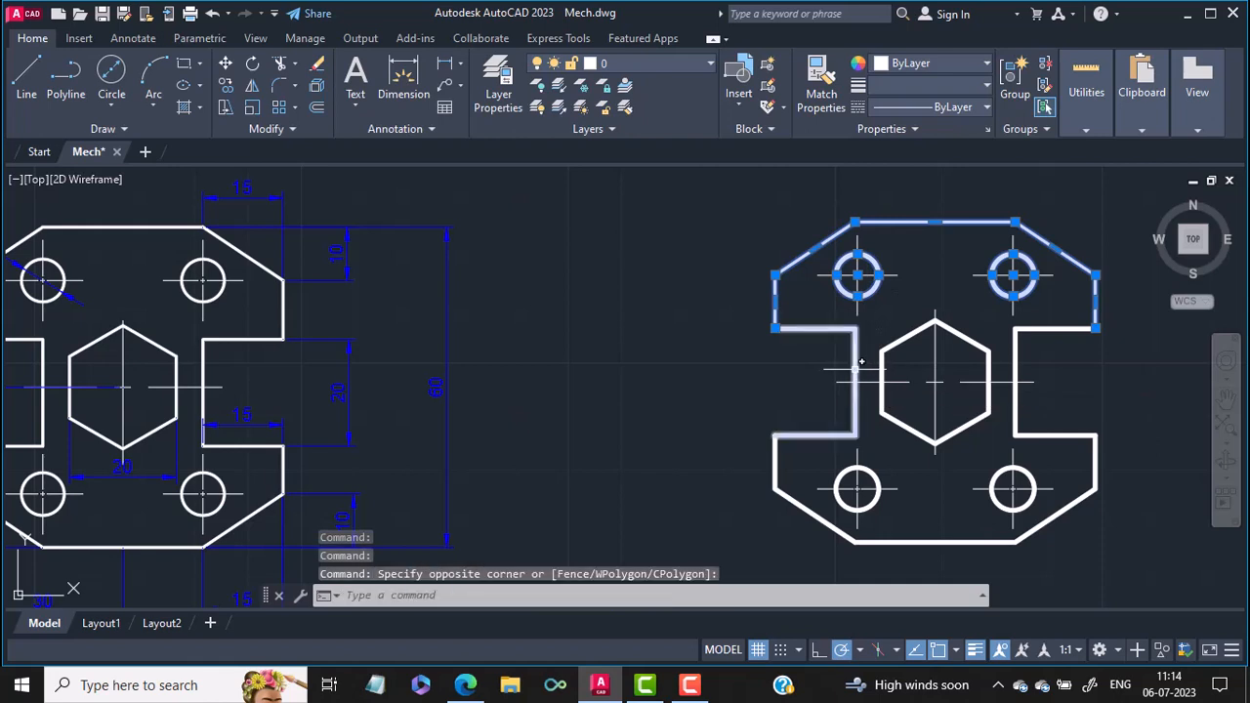
left_click(856, 363)
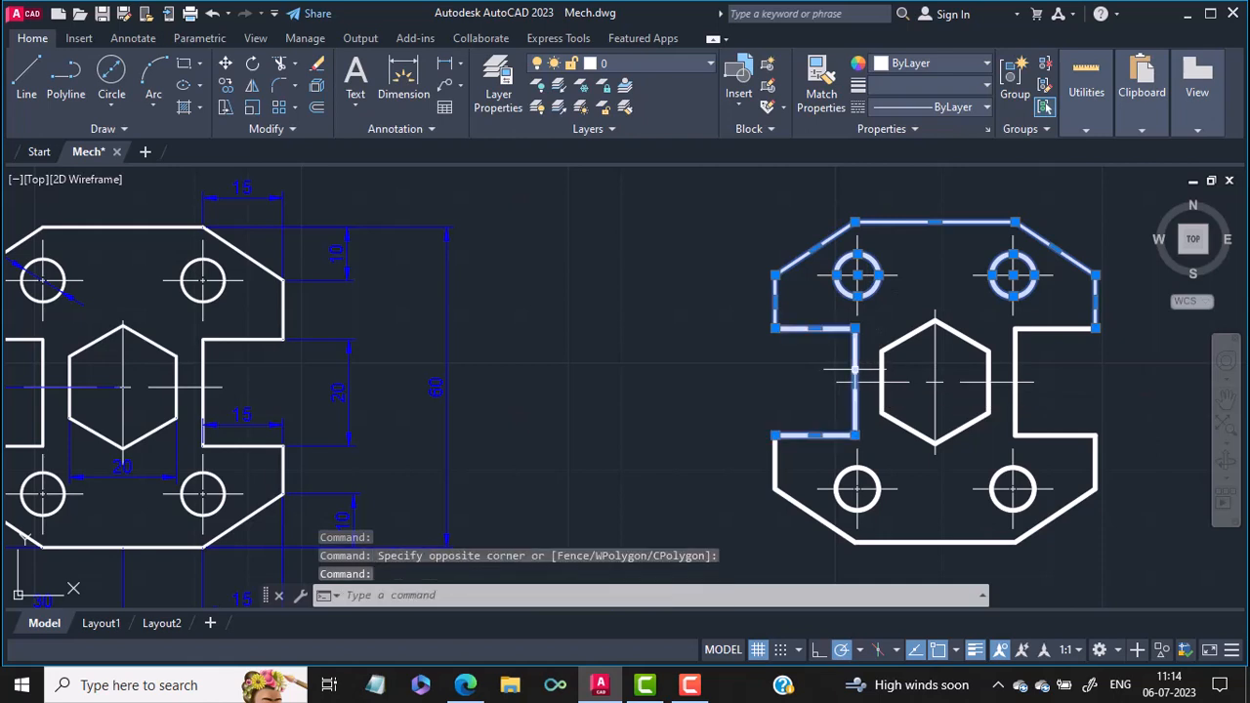
left_click(979, 344)
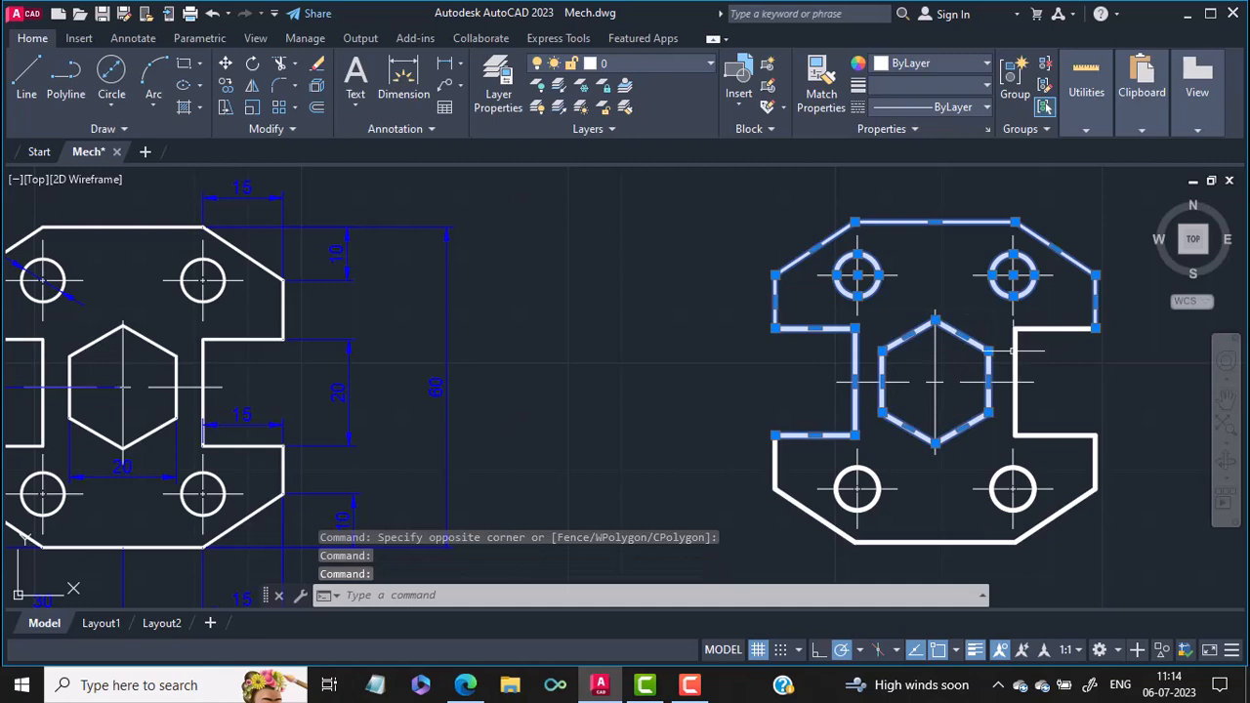
left_click(1016, 350)
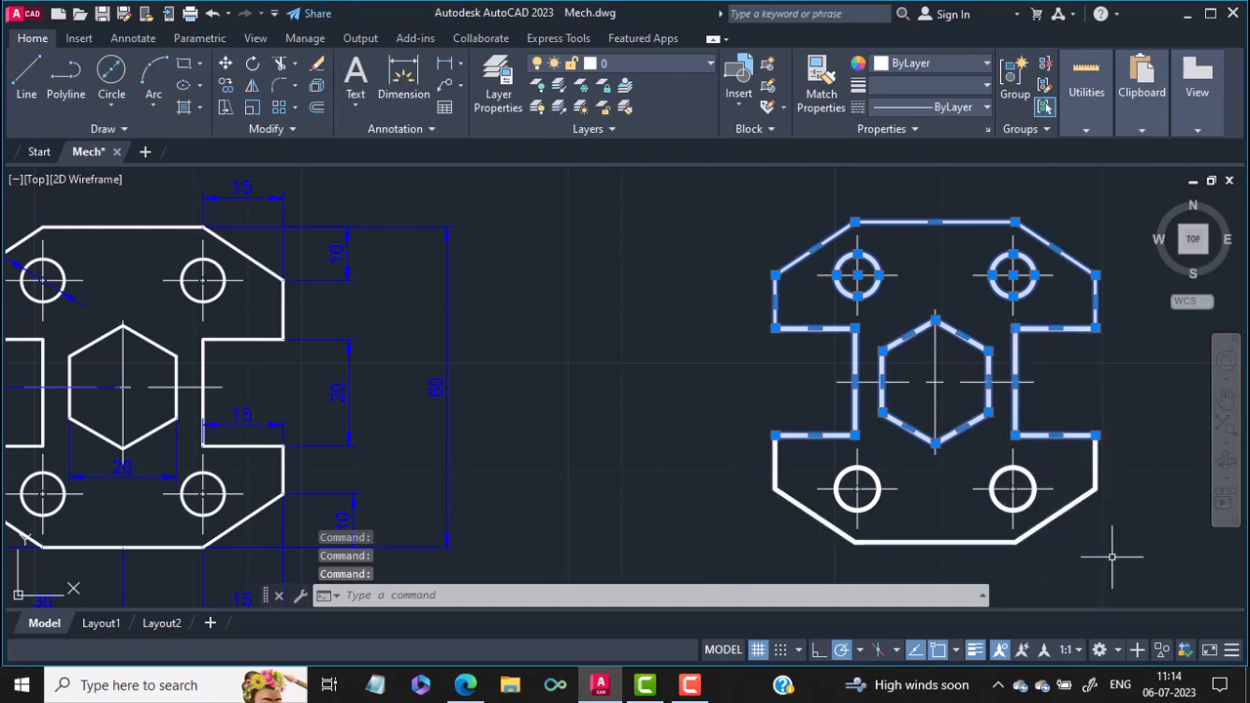
left_click(1037, 477)
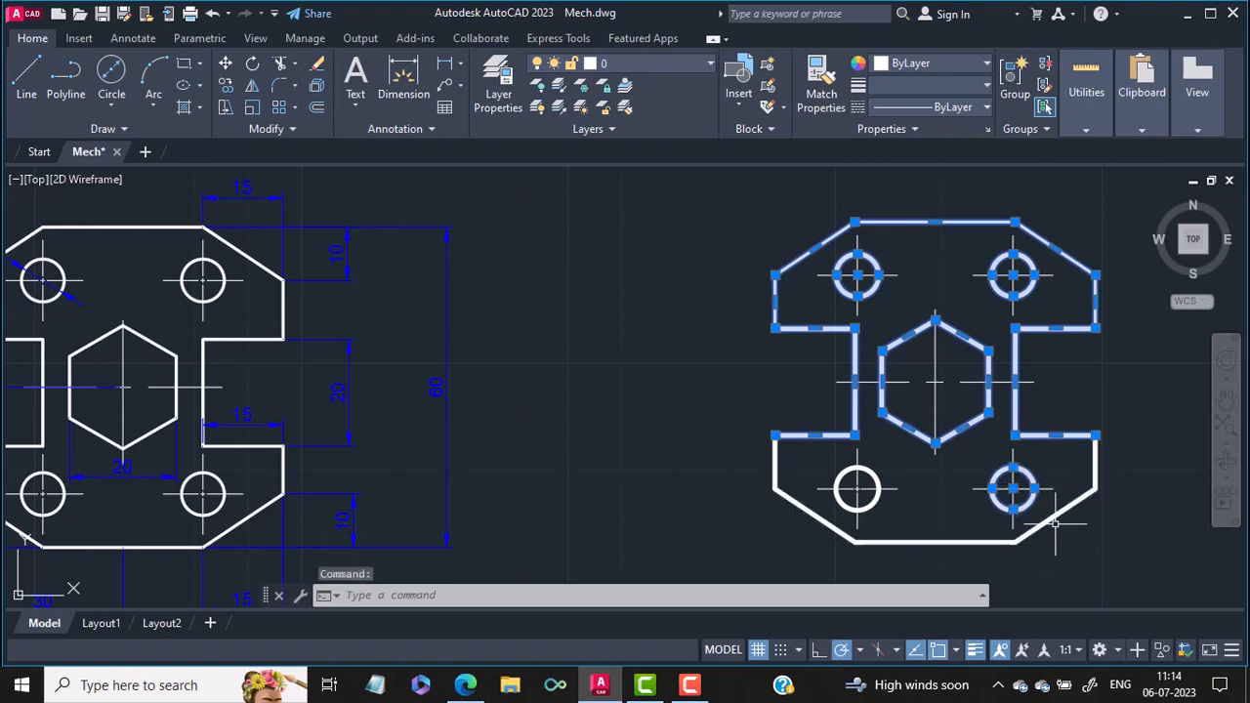
left_click(1062, 505)
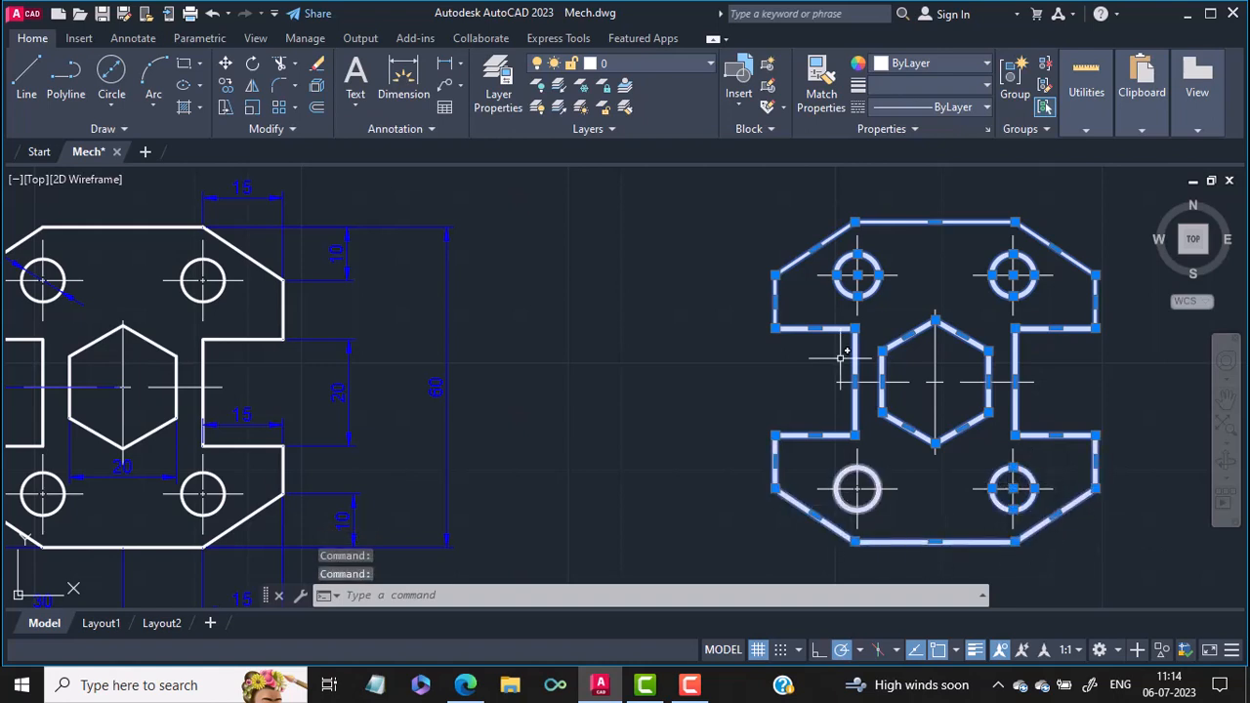
left_click(872, 474)
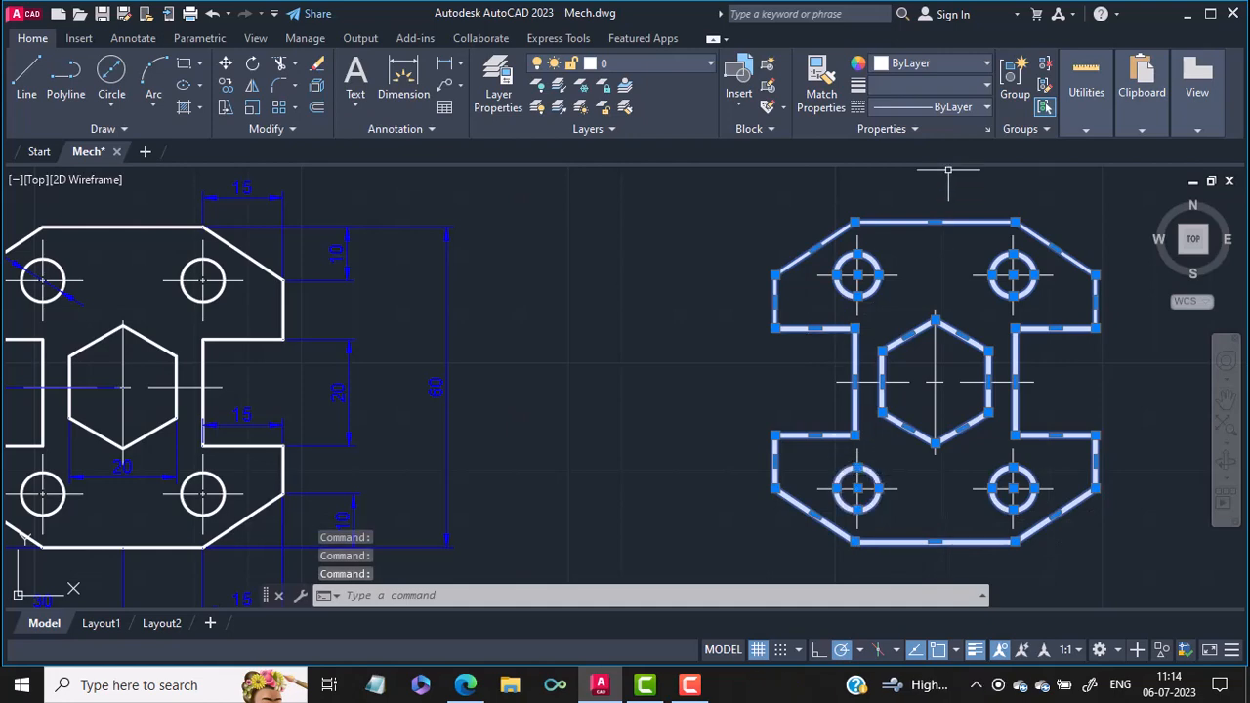
left_click(963, 83)
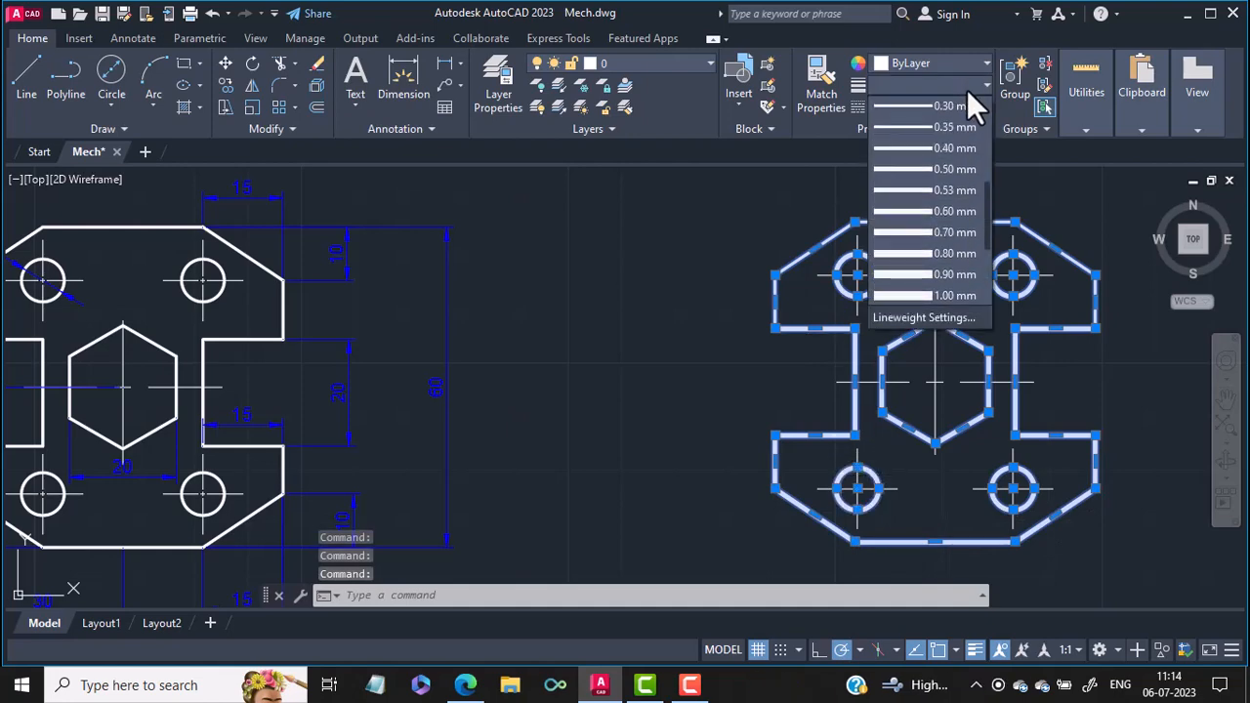
left_click(962, 127)
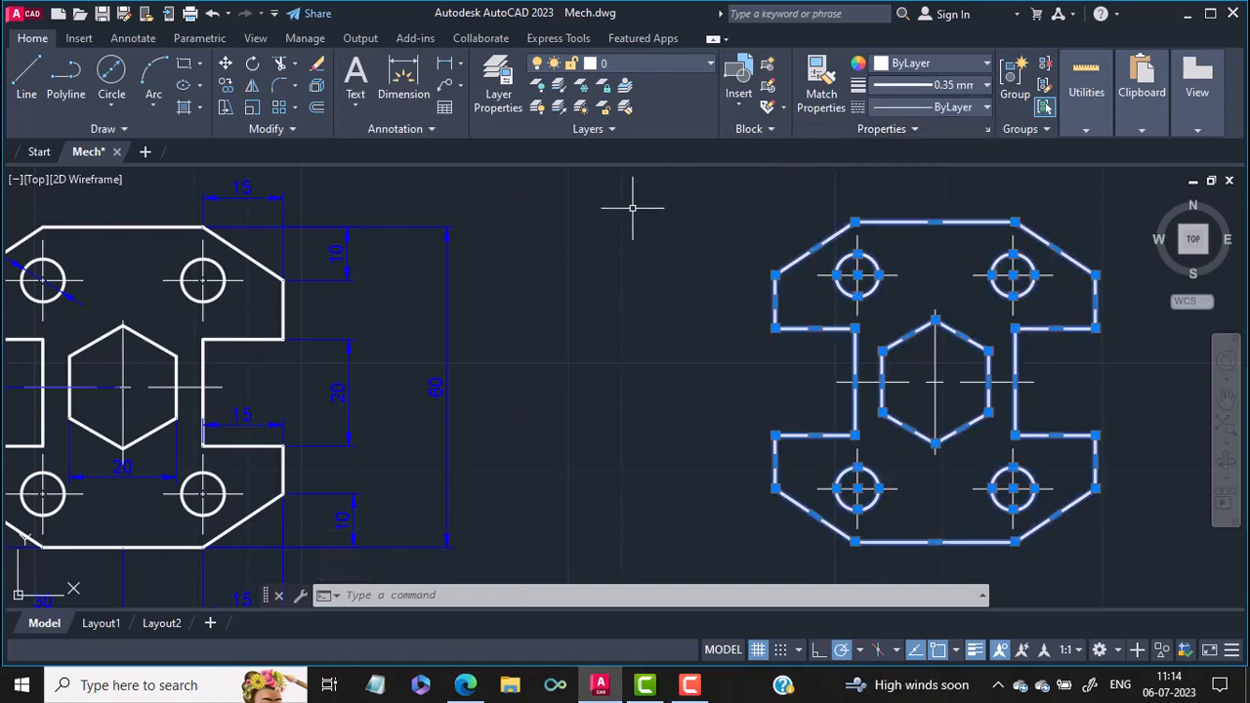
key("Escape")
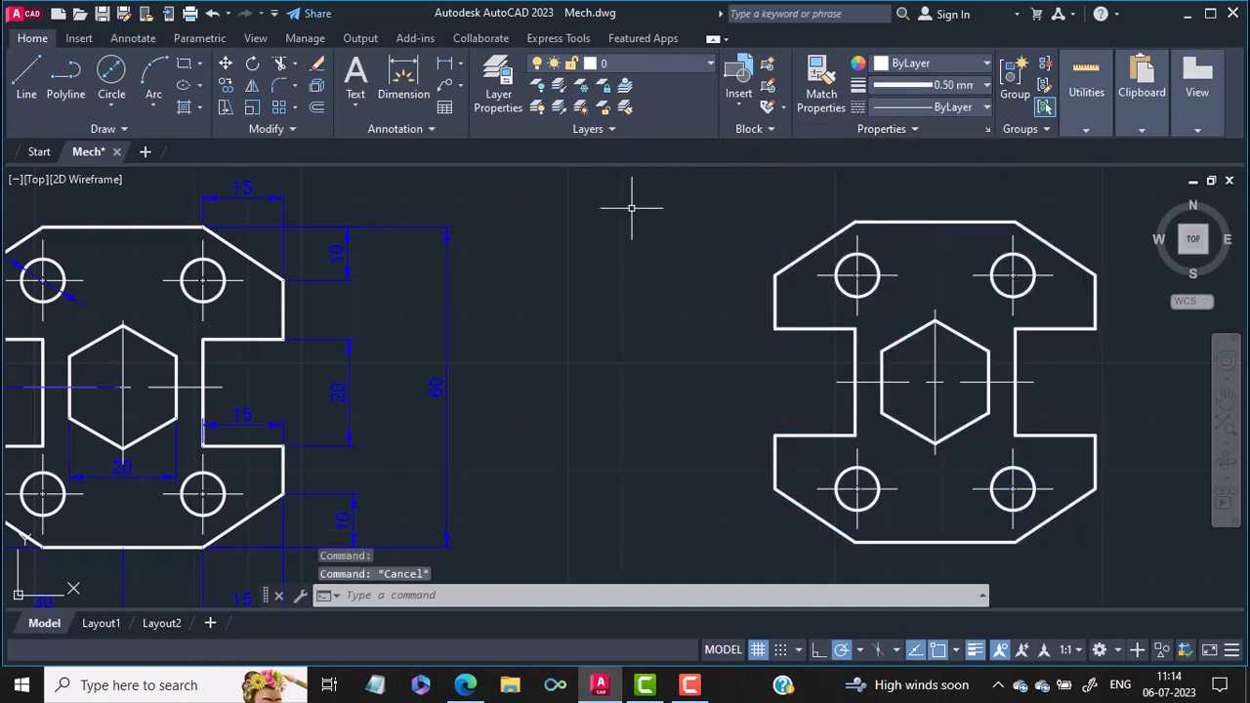
Make the Dim layer current and add a vertical linear dimension for the new plate's overall height, placed to its right.
mouse_move(600, 341)
middle_mouse_down()
mouse_move(636, 354)
mouse_move(472, 351)
mouse_move(519, 342)
middle_mouse_up()
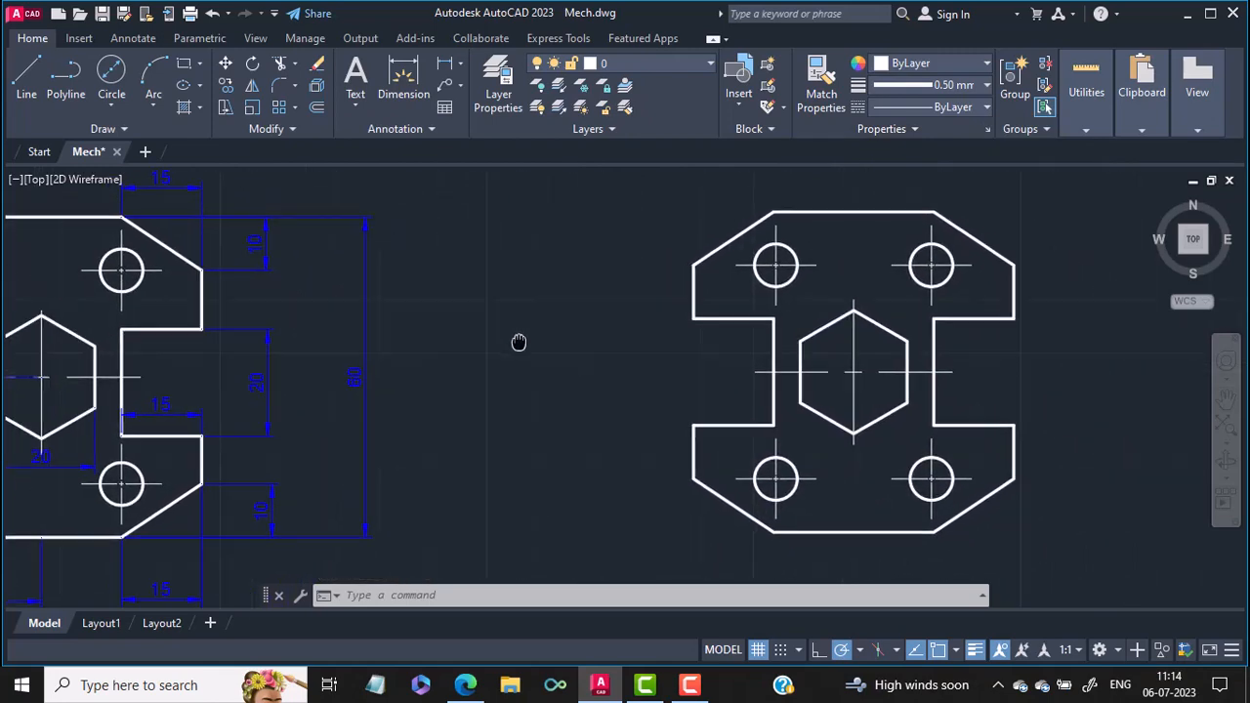
left_click(650, 69)
left_click(636, 124)
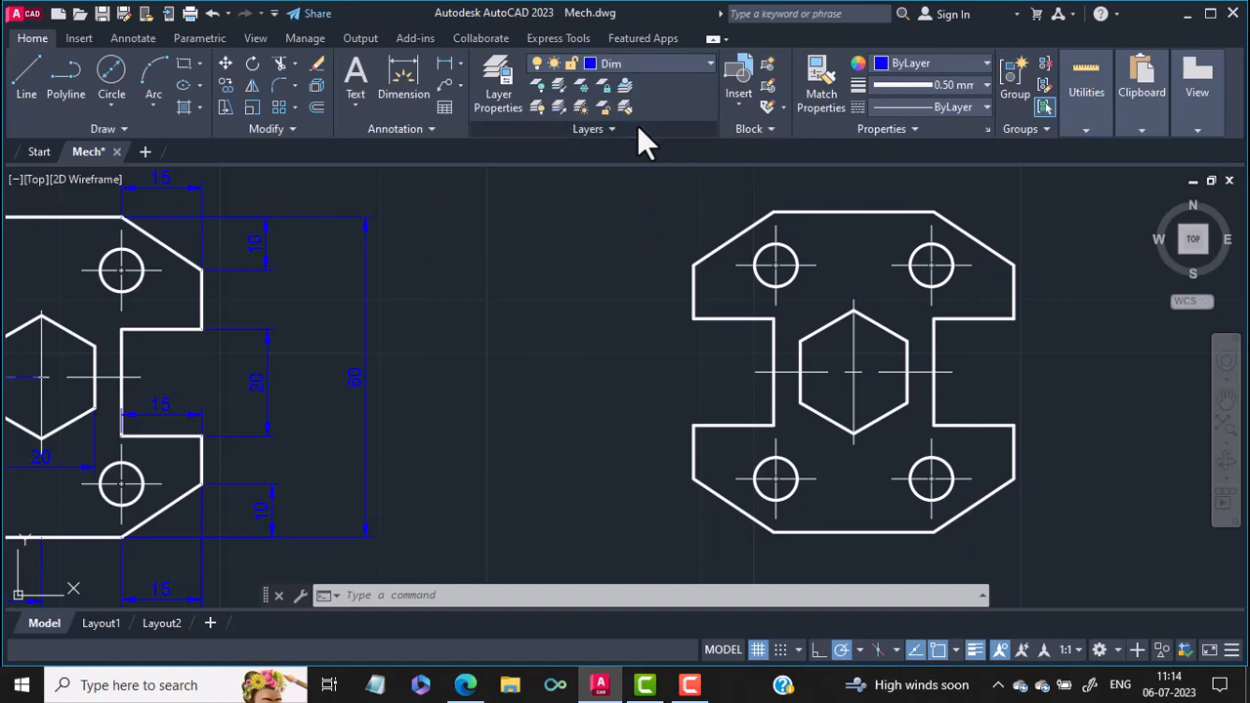
left_click(445, 62)
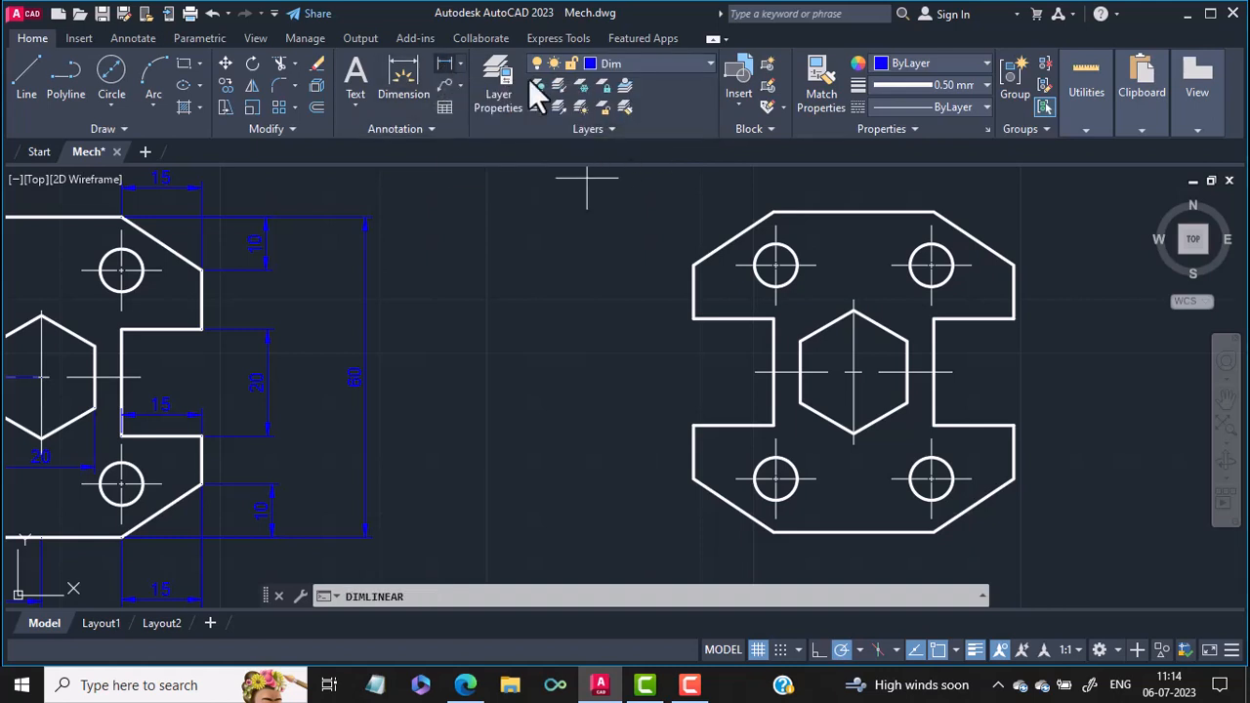
left_click(934, 212)
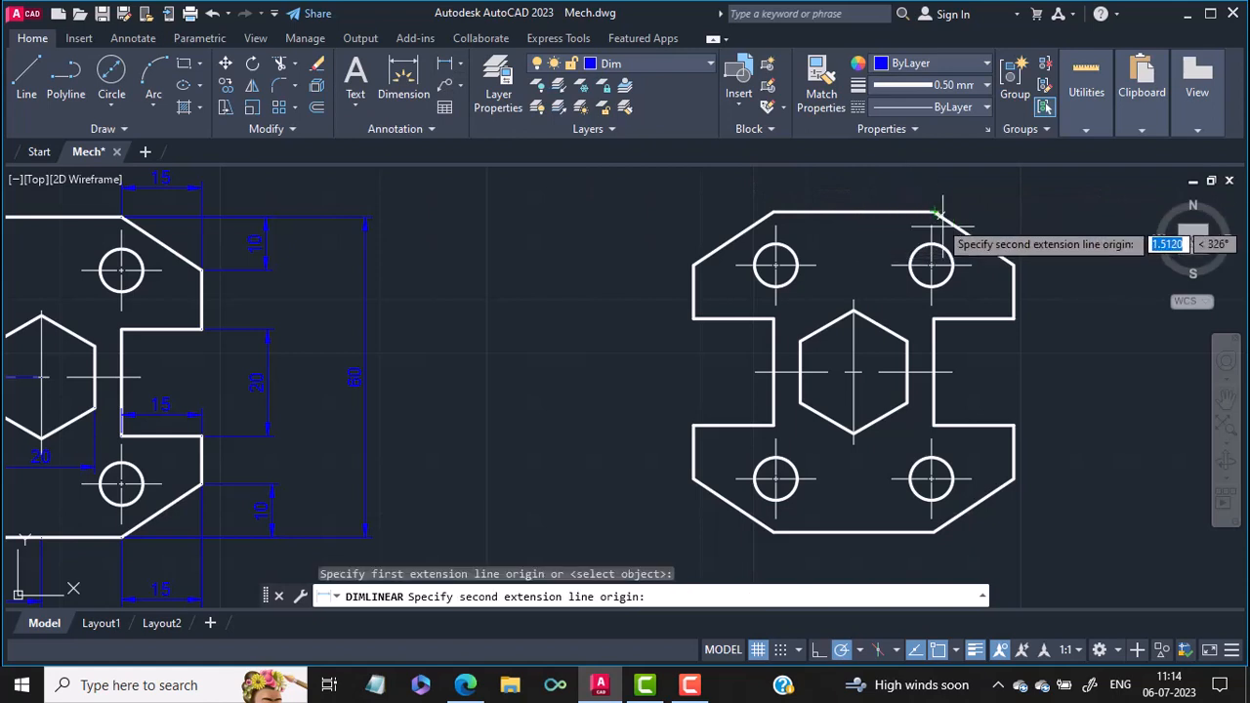
left_click(934, 532)
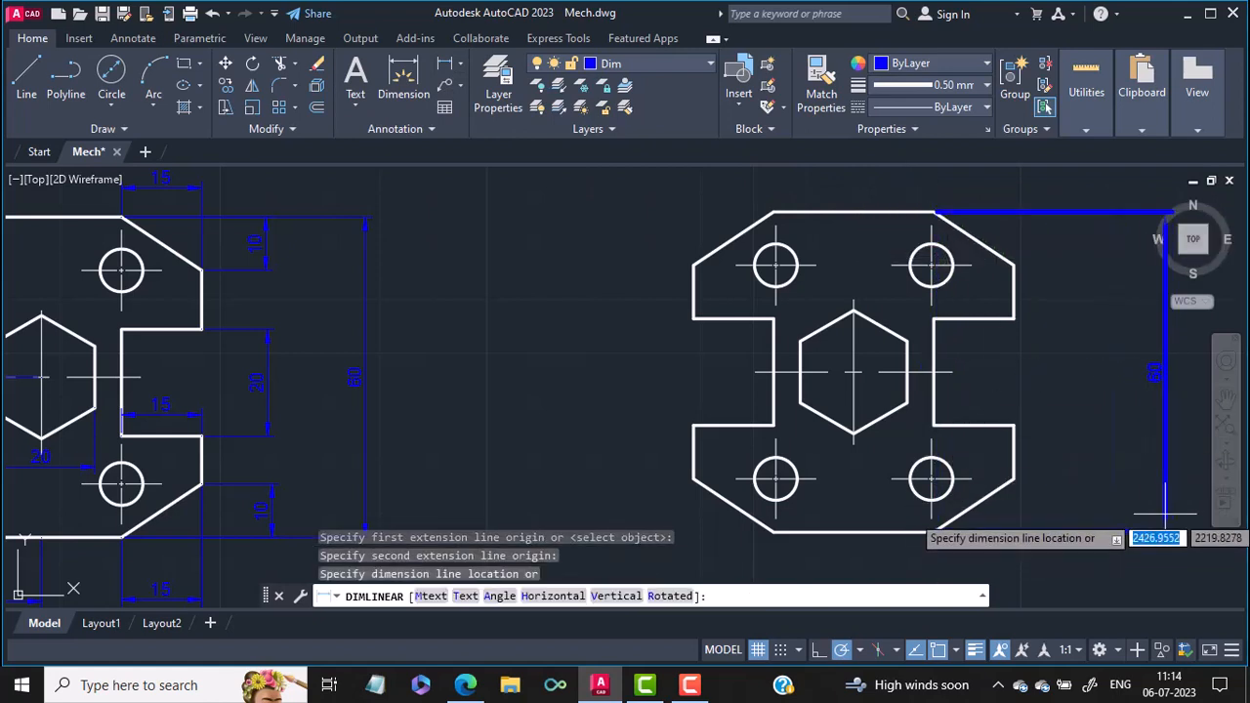
middle_click_drag(1158, 518, 1030, 524)
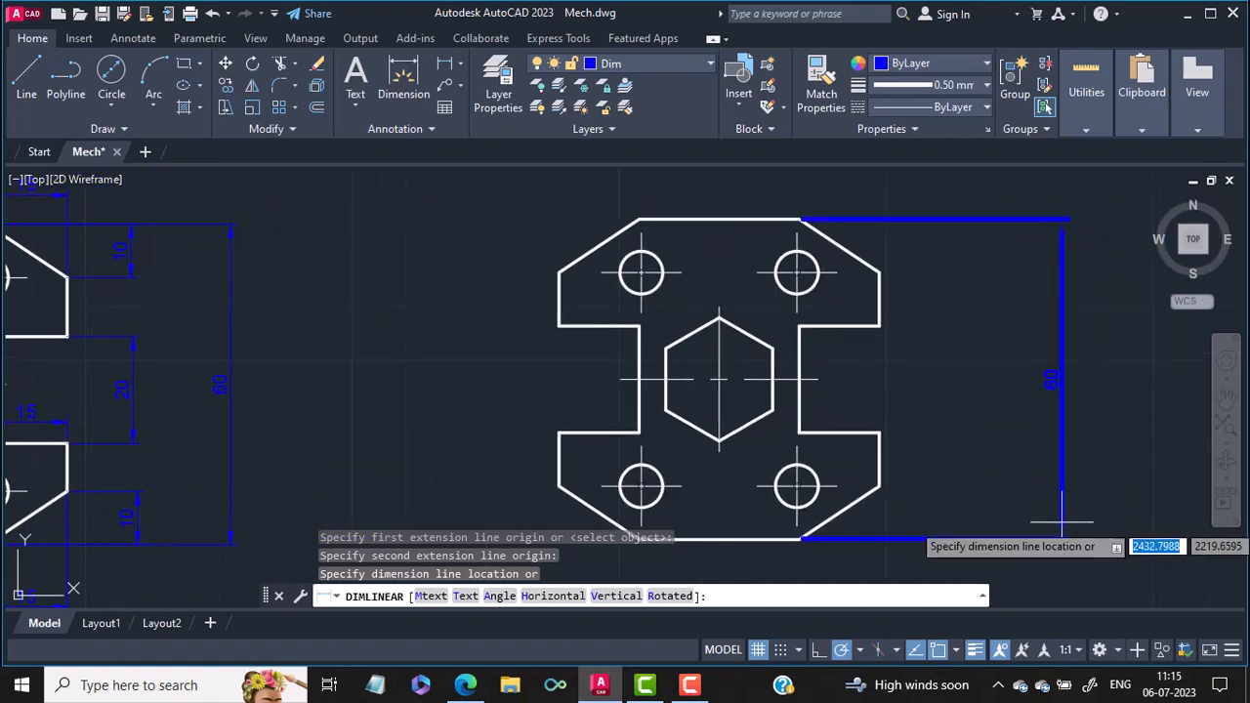
left_click(1062, 524)
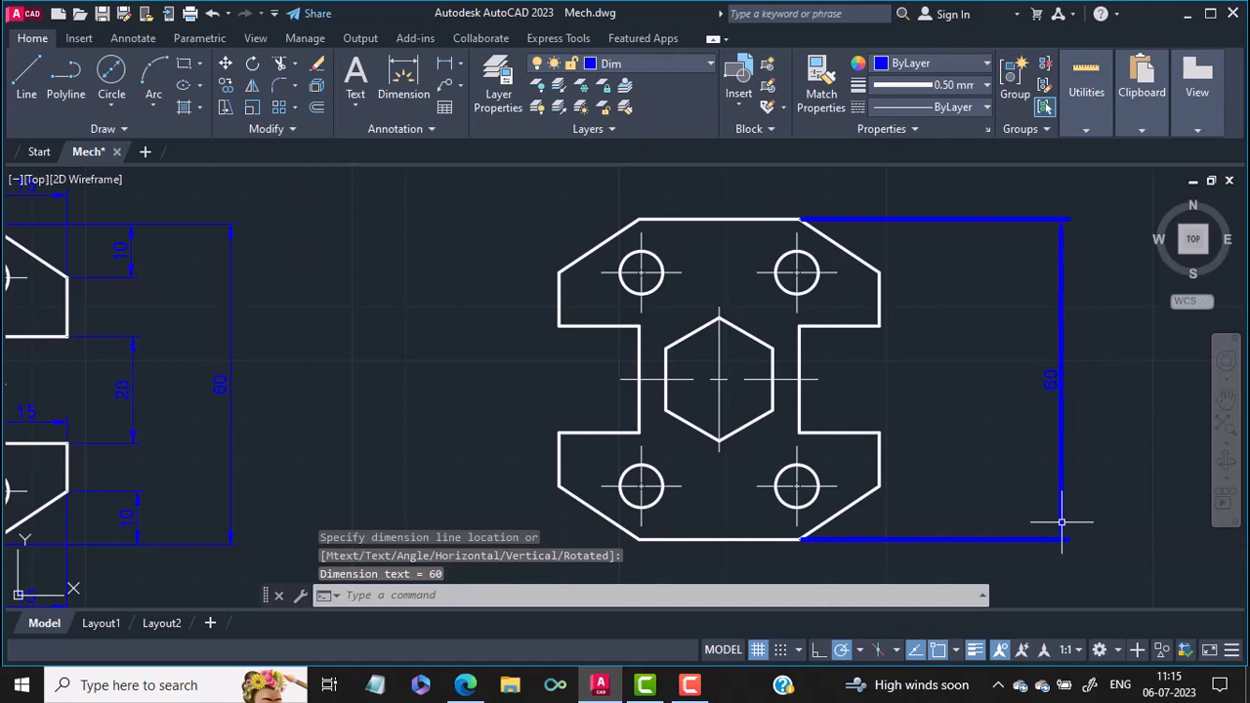
Set the lineweight of the new plate's overall height dimension to Default.
left_click(980, 88)
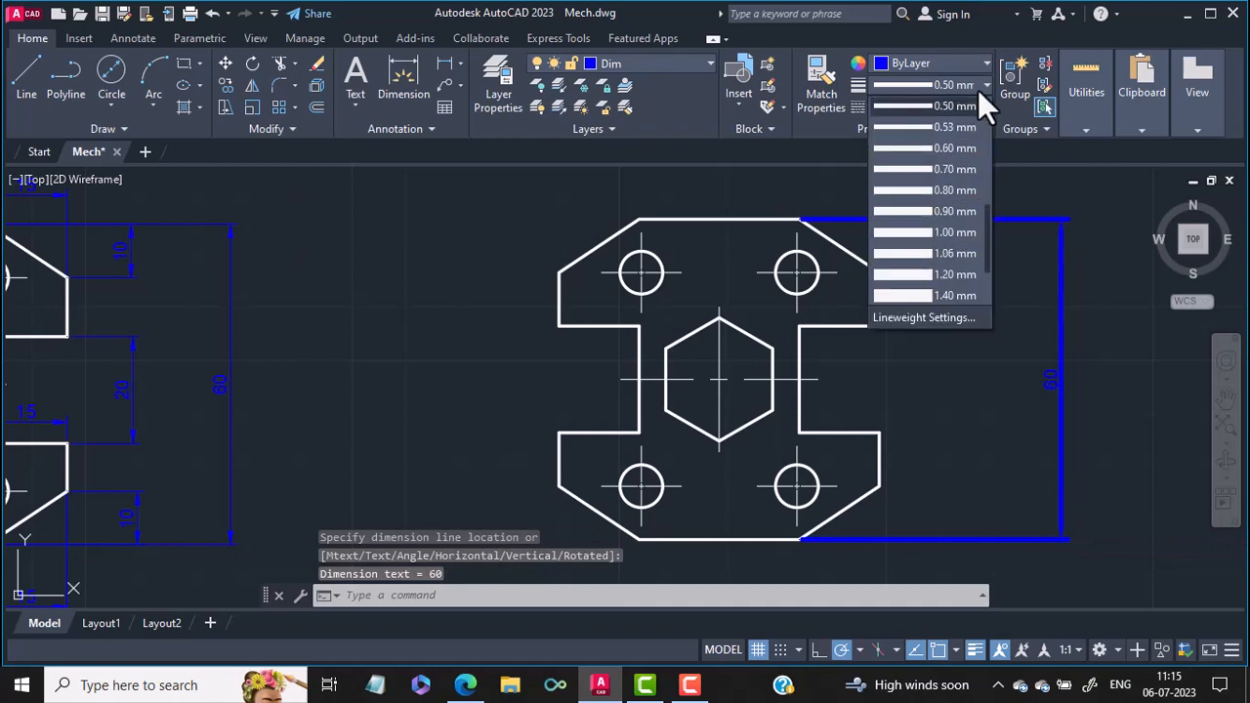
left_click(1055, 222)
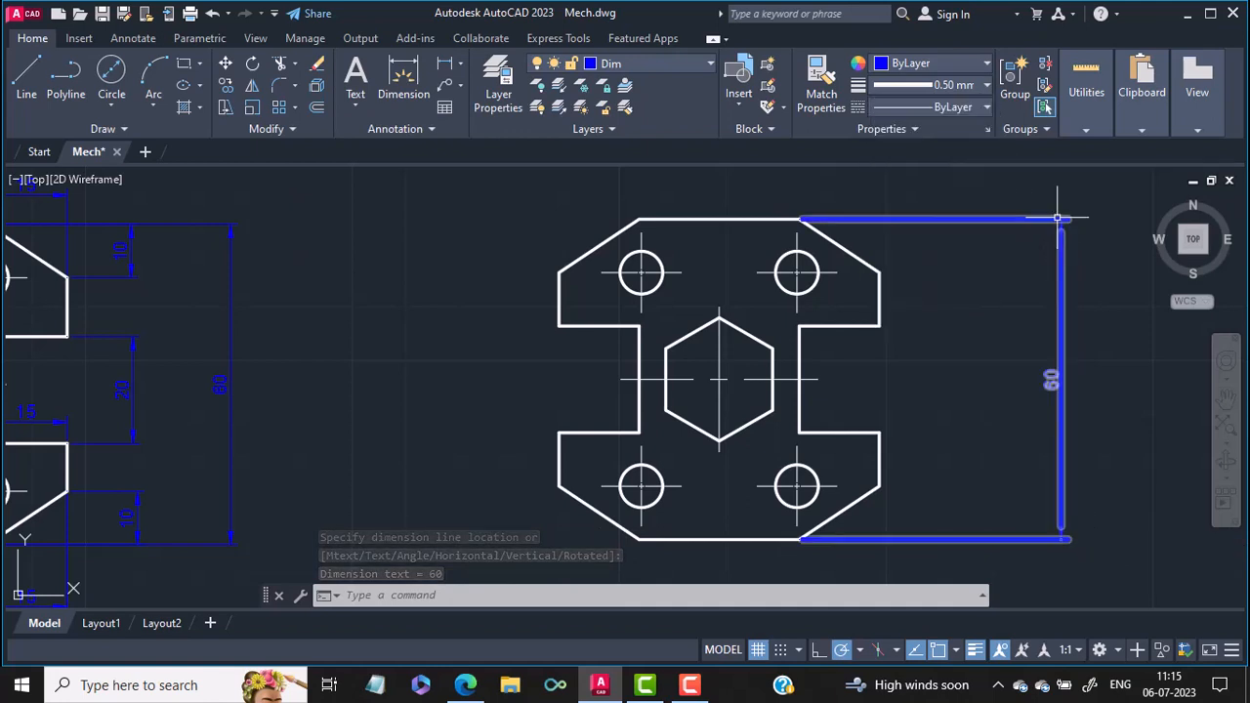
left_click(1055, 221)
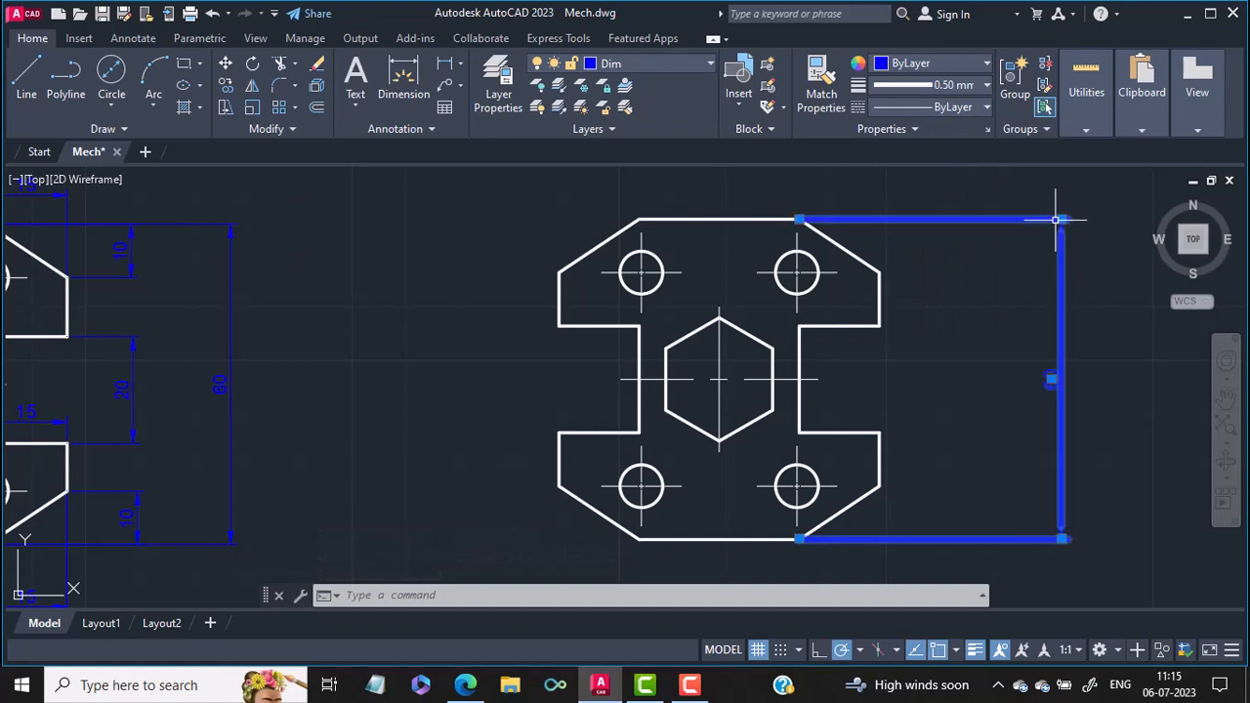
left_click(981, 84)
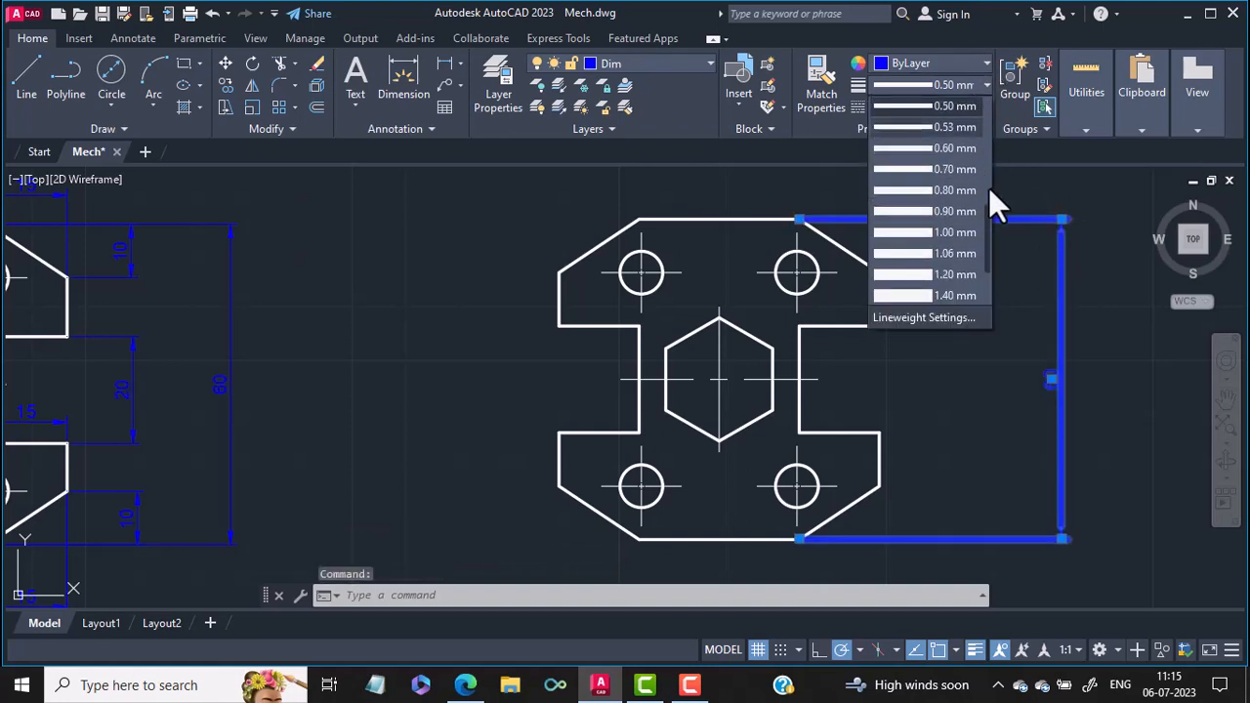
left_click_drag(991, 229, 996, 98)
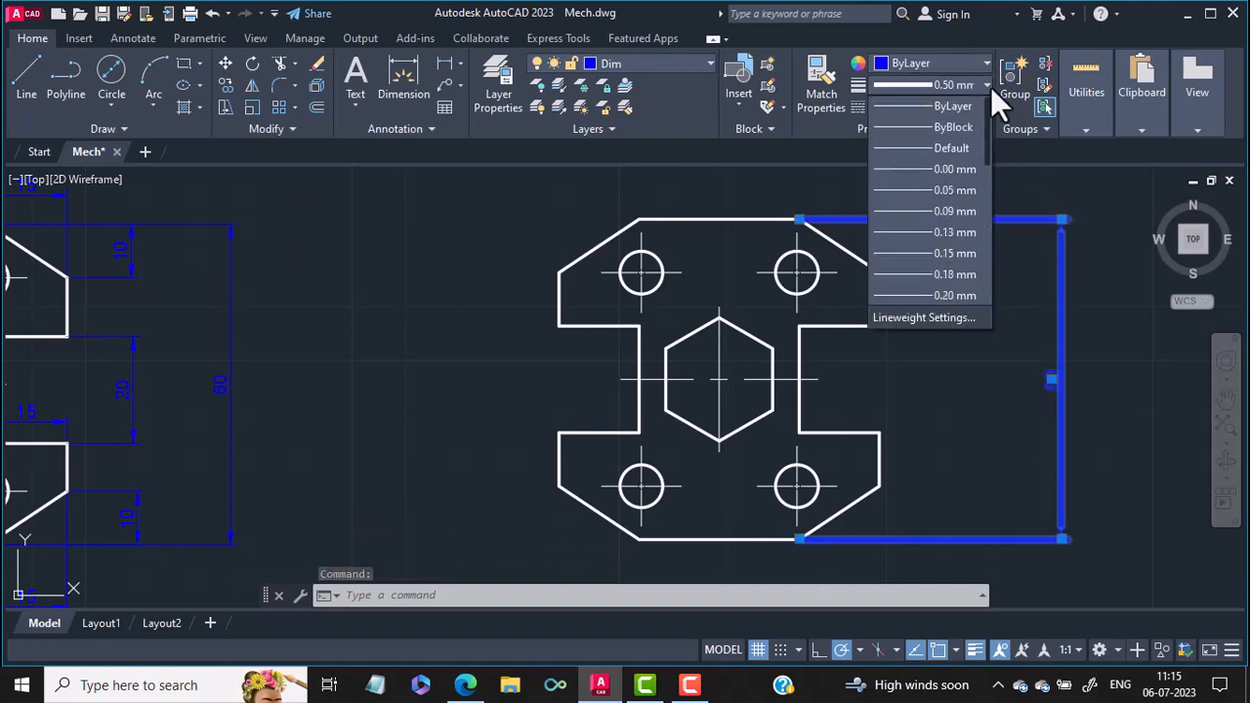
left_click(961, 149)
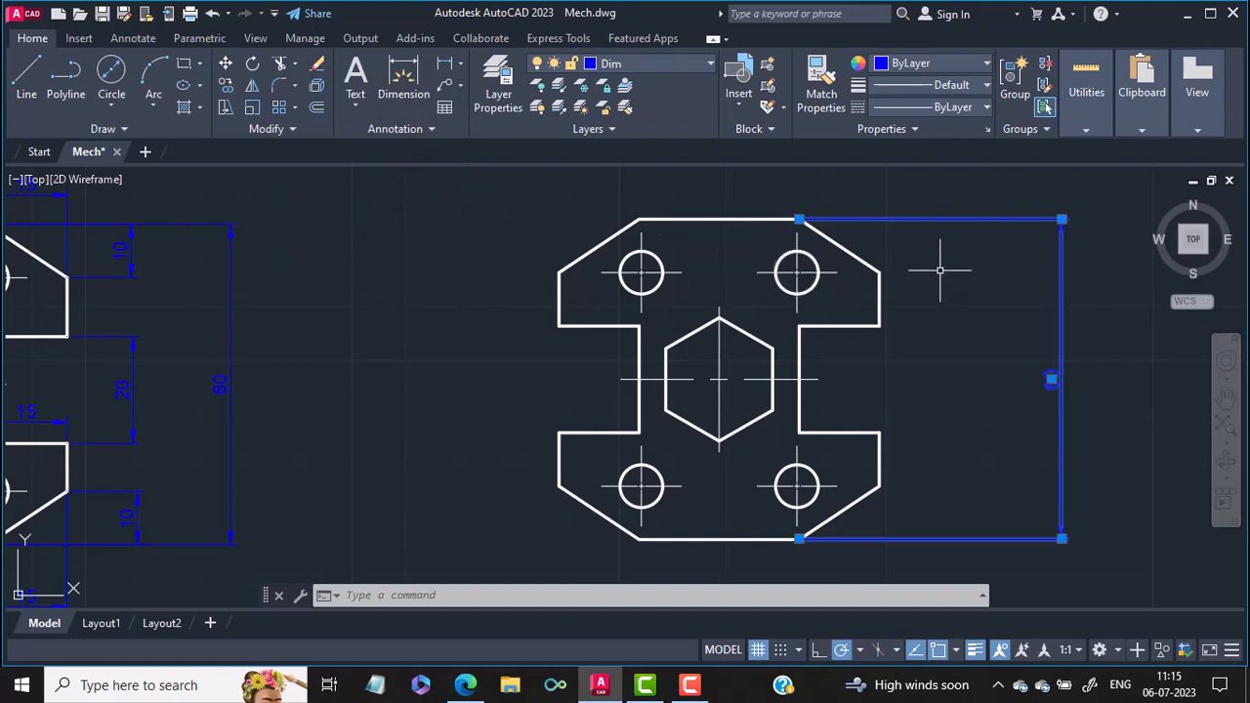
key("Escape")
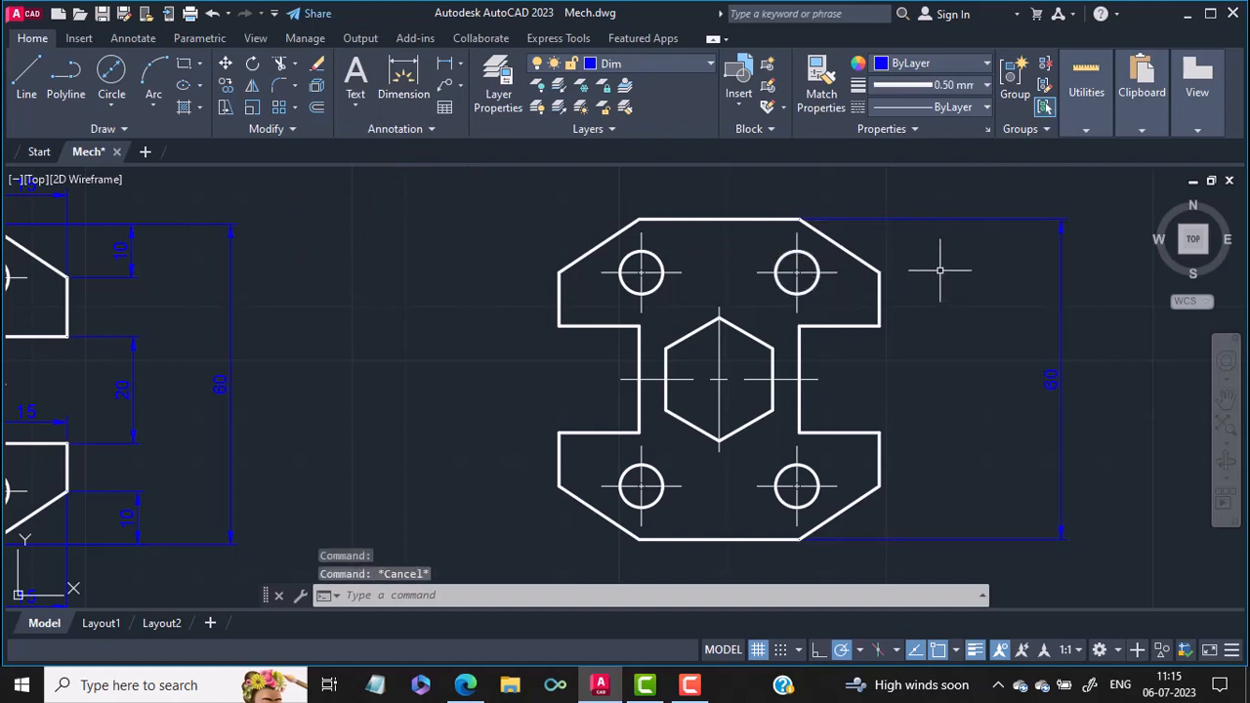
Set the current lineweight for new objects to Default.
left_click(952, 85)
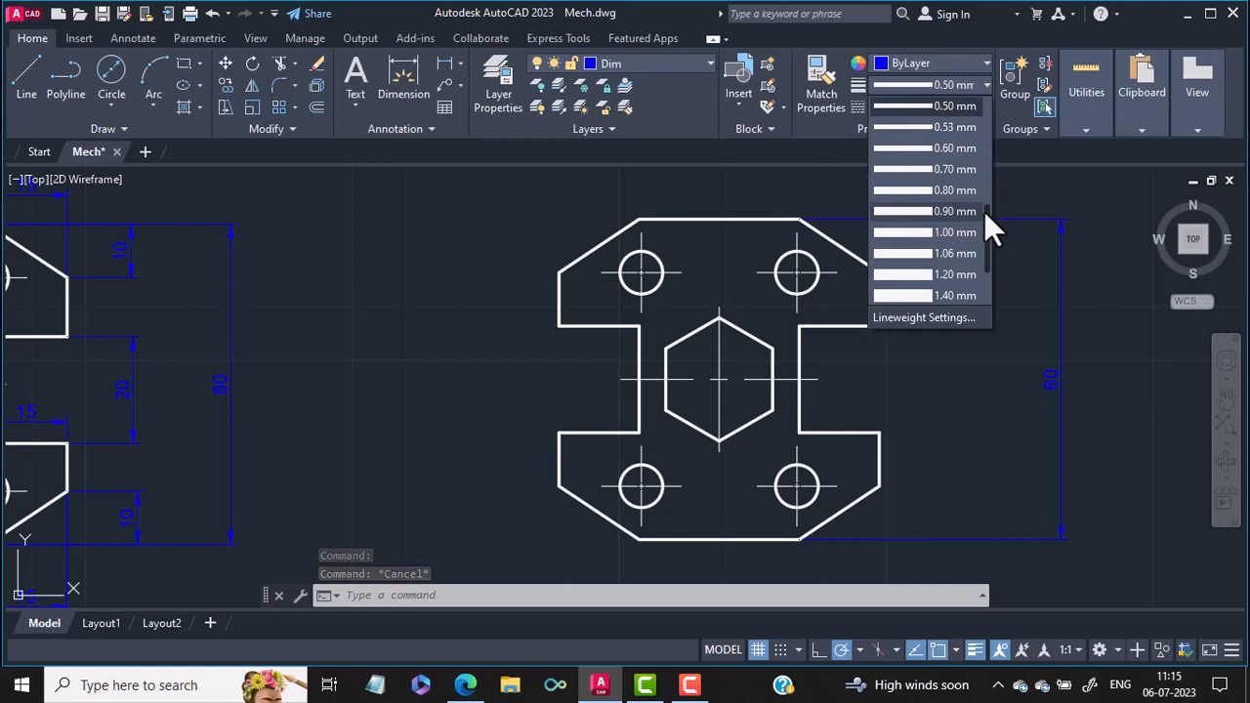
left_click_drag(984, 211, 980, 97)
left_click(952, 149)
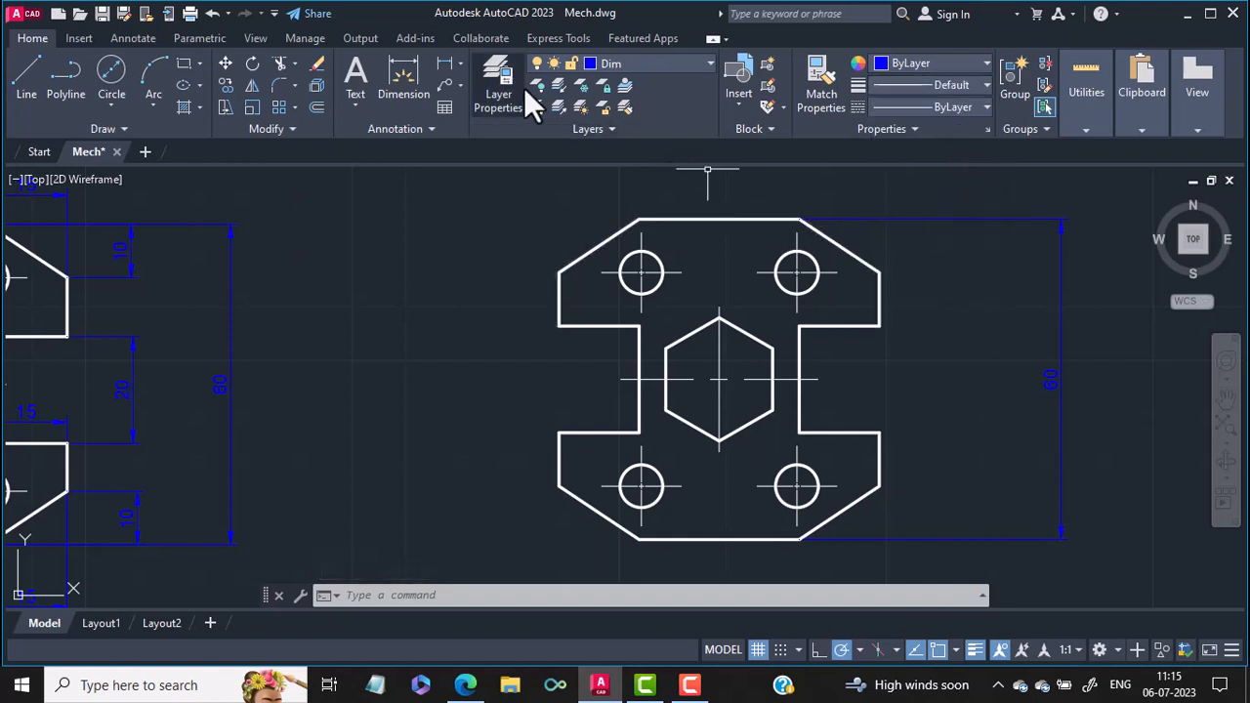
Add a vertical linear dimension for the height of the new plate's upper-right chamfer.
left_click(451, 67)
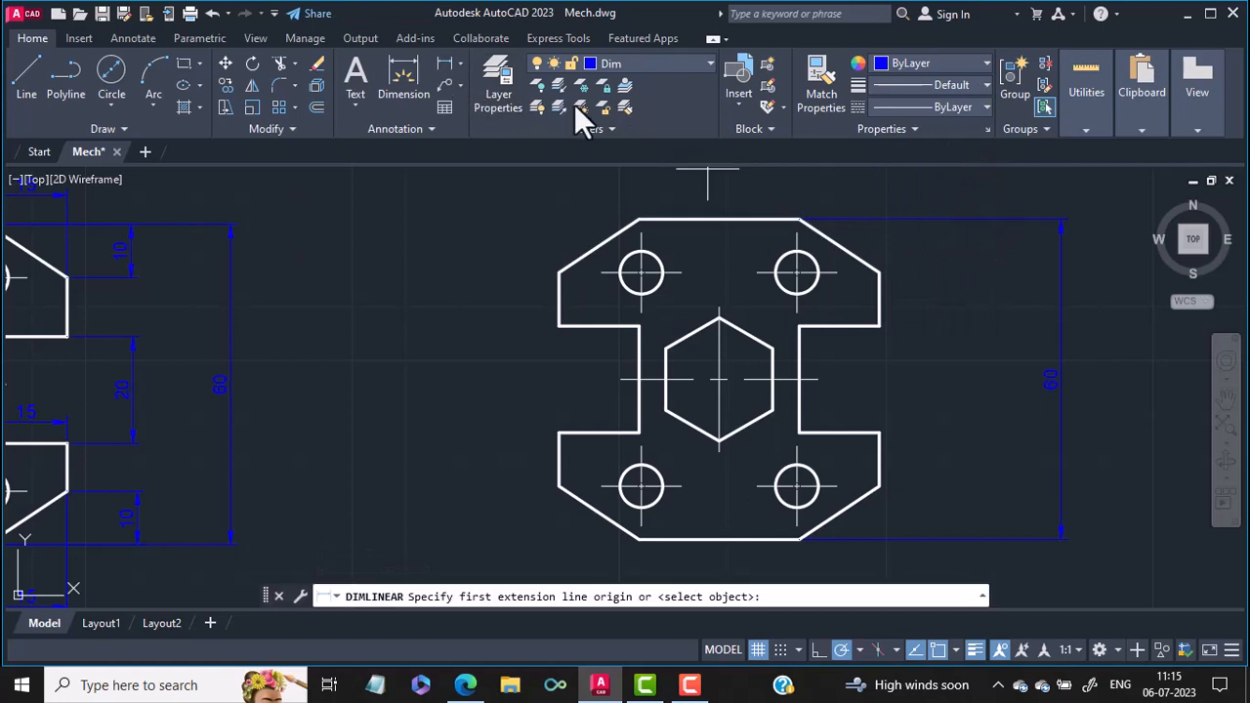
left_click(801, 219)
left_click(882, 269)
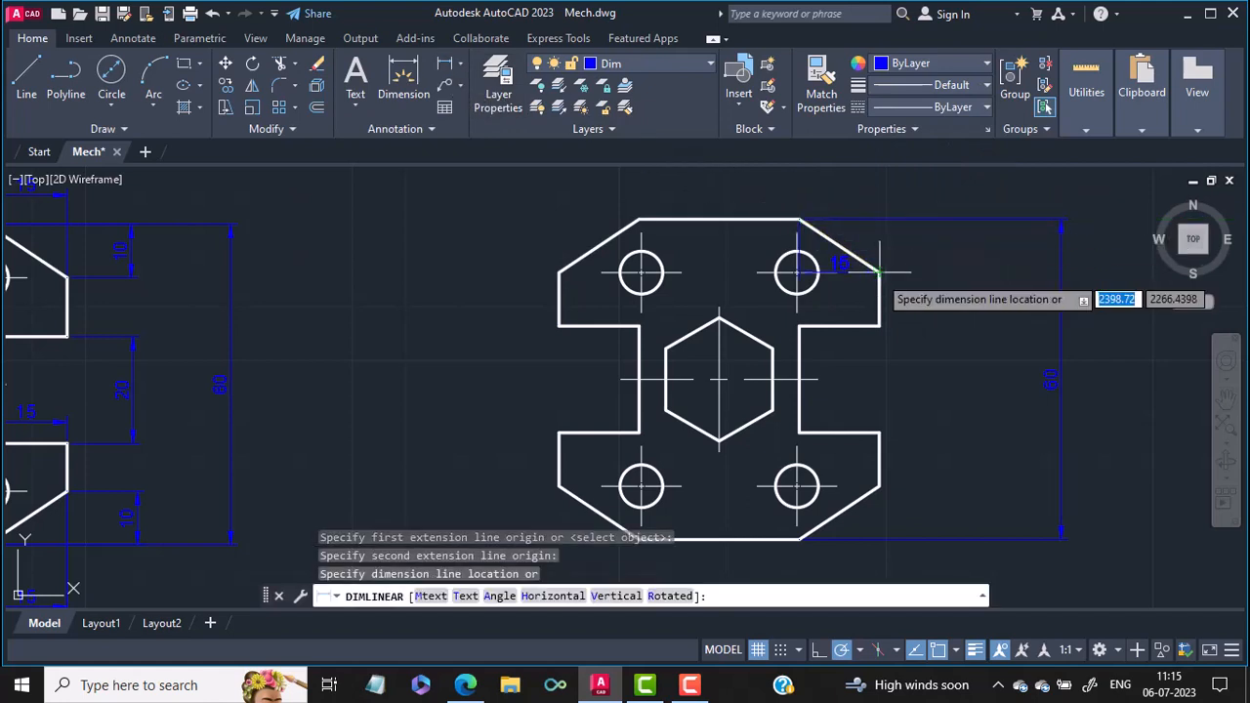
left_click(931, 235)
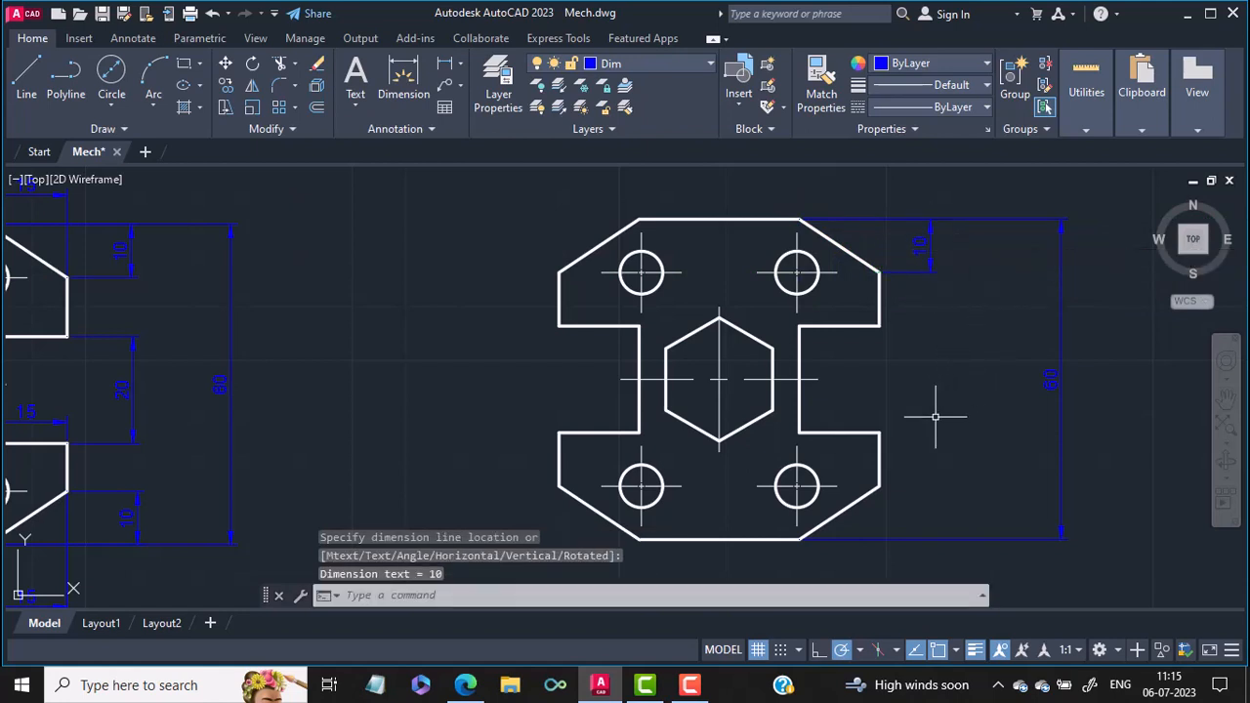
Add a vertical linear dimension for the opening of the new plate's right notch, in line with the chamfer dimension.
left_click(448, 64)
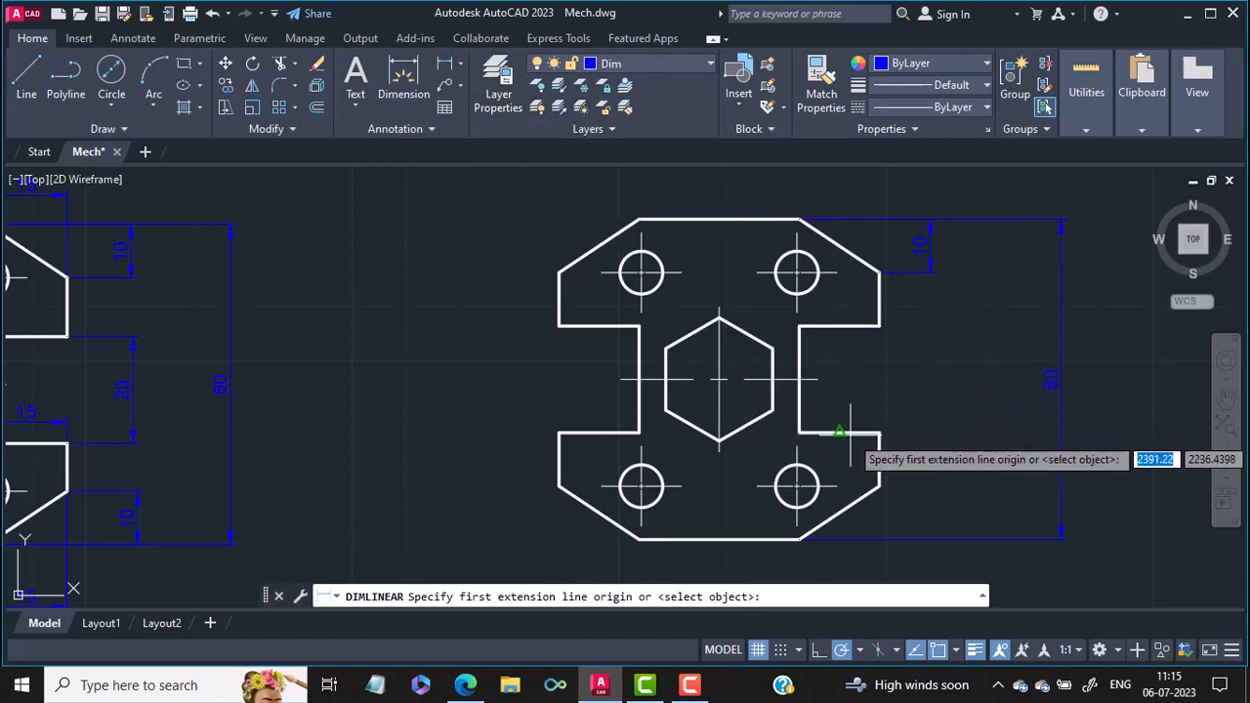
left_click(880, 434)
left_click(880, 327)
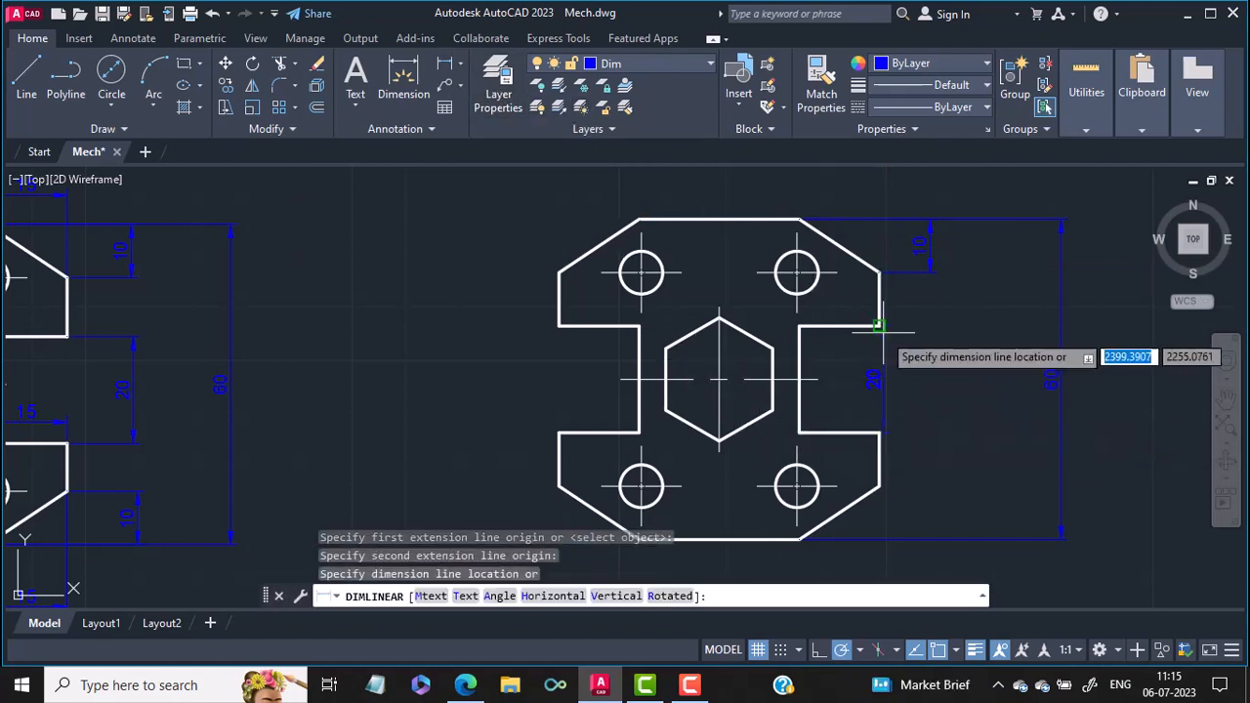
left_click(930, 339)
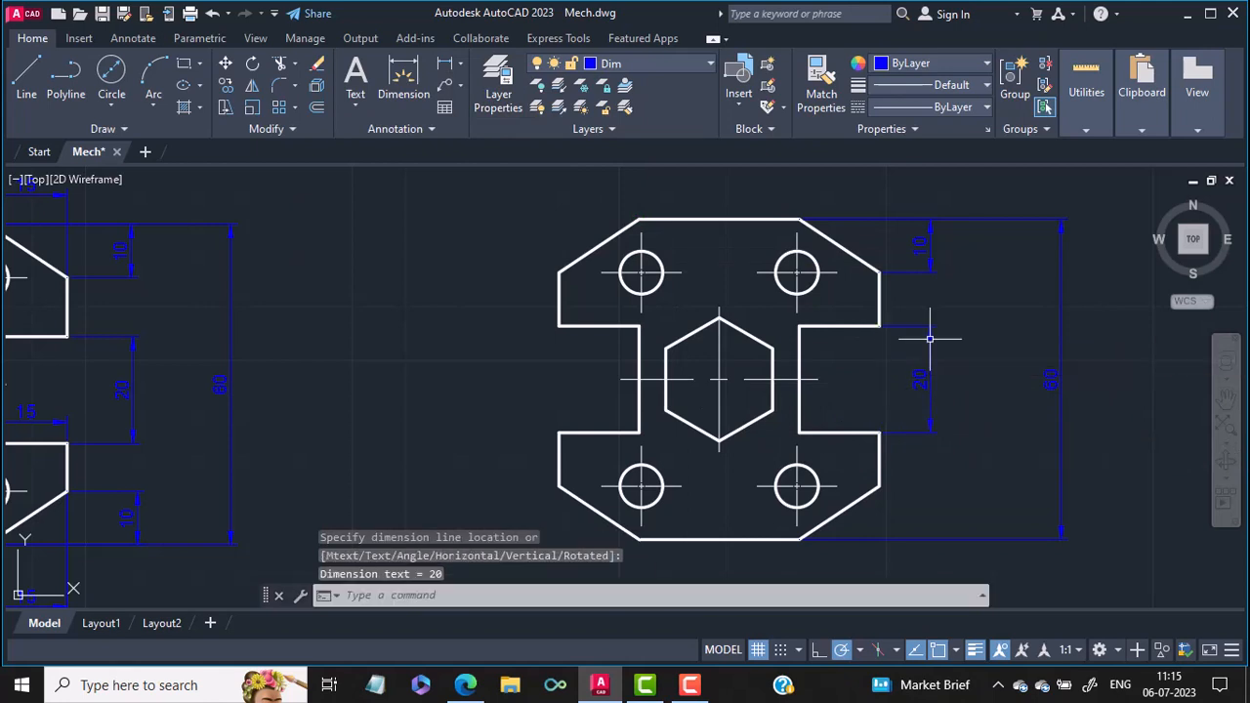
Add a horizontal linear dimension for the depth of the new plate's right notch, placed inside the notch above its lower edge.
left_click(449, 67)
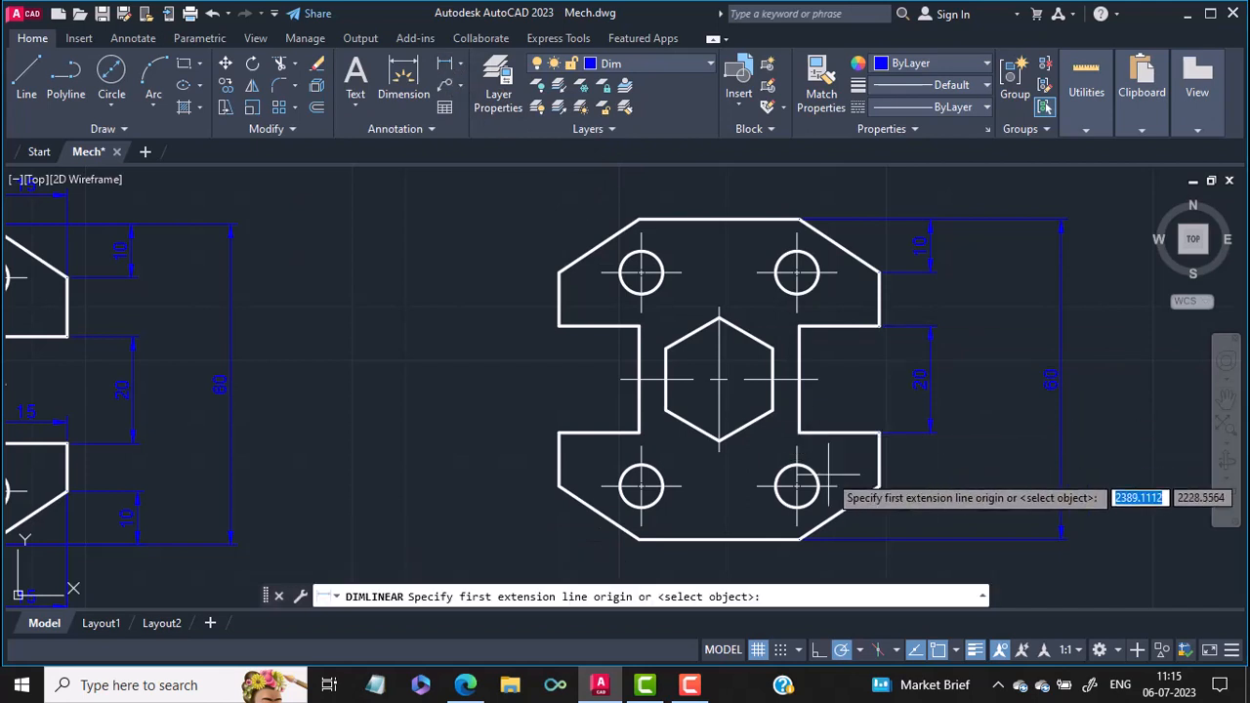
left_click(799, 433)
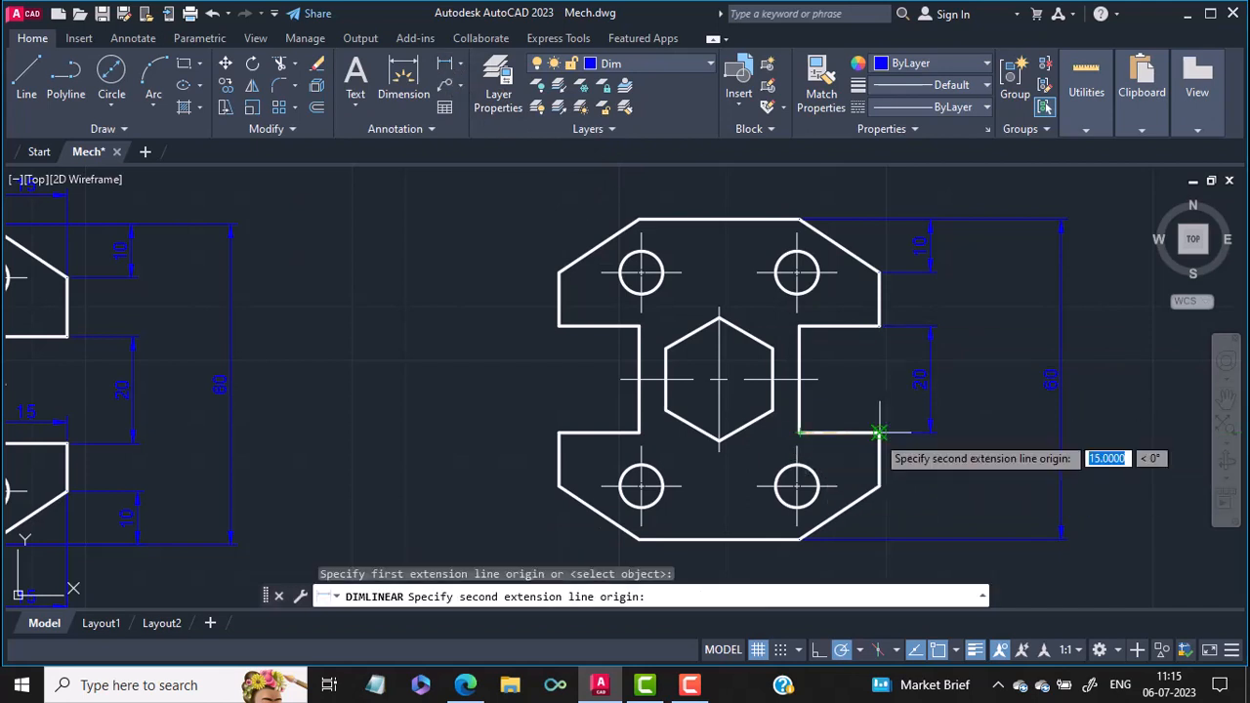
left_click(881, 433)
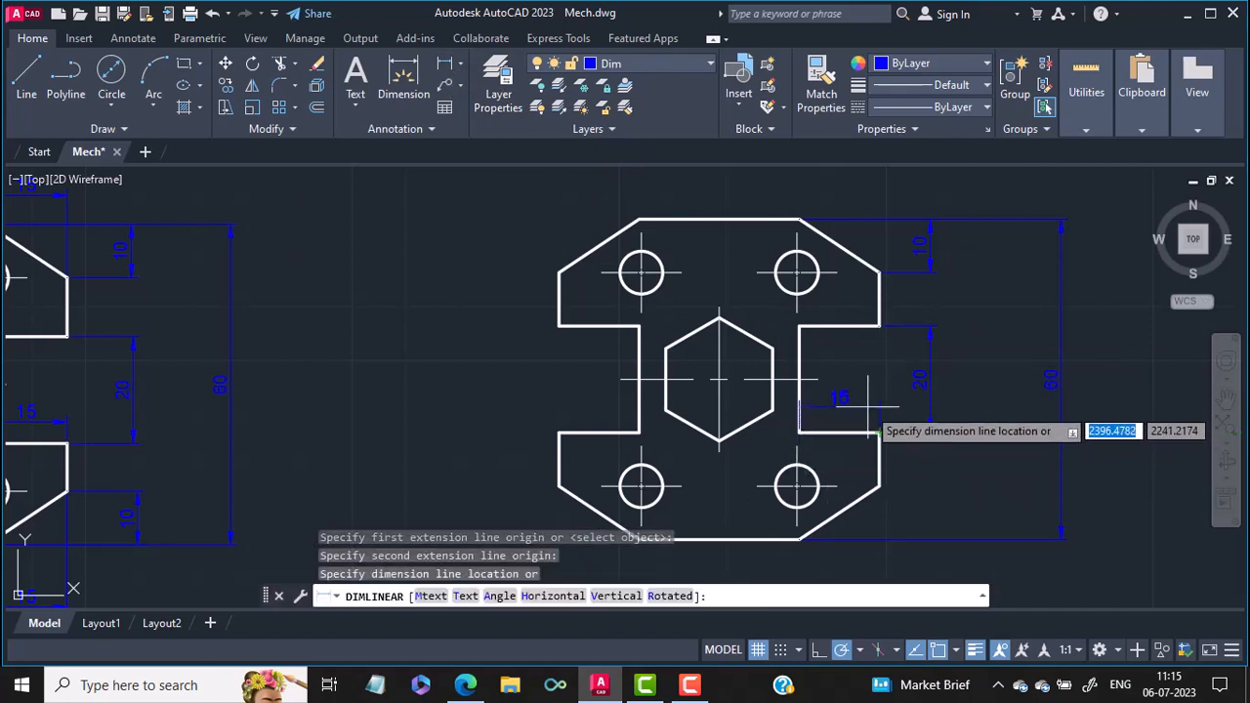
left_click(868, 405)
Add a horizontal linear dimension for the width of the new plate's upper-right chamfer, placed above the plate.
middle_click_drag(830, 339, 899, 416)
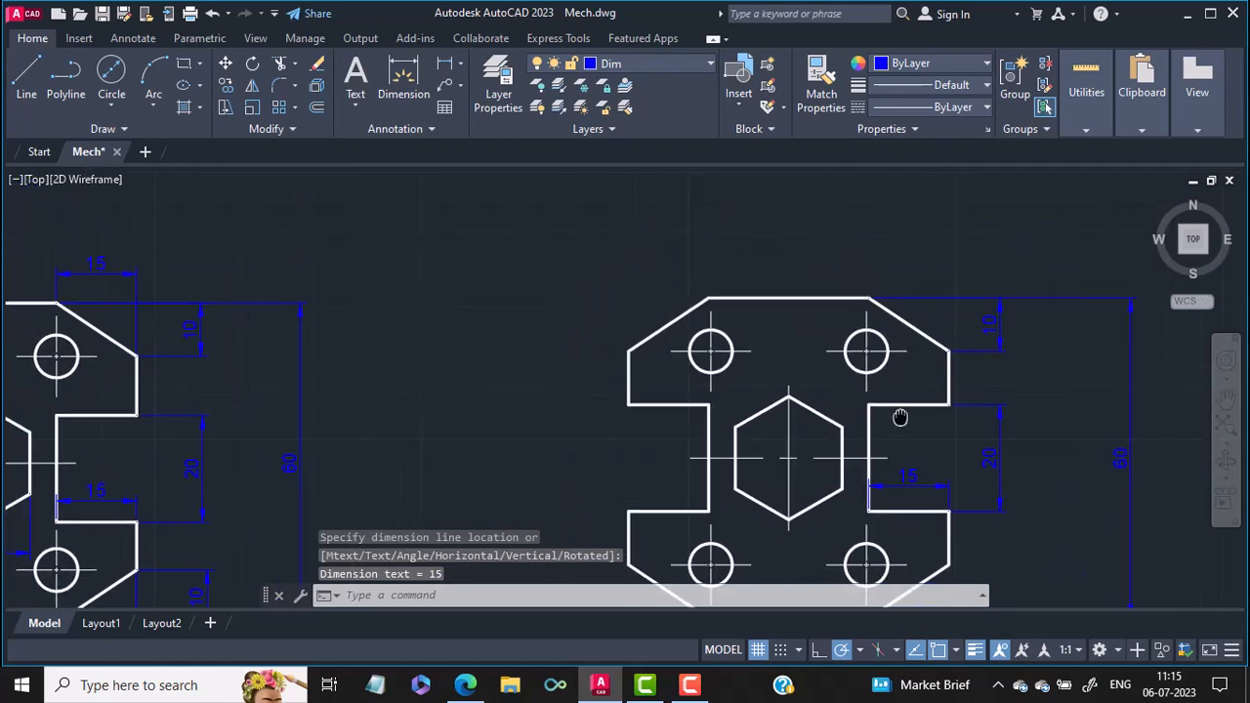
left_click(443, 65)
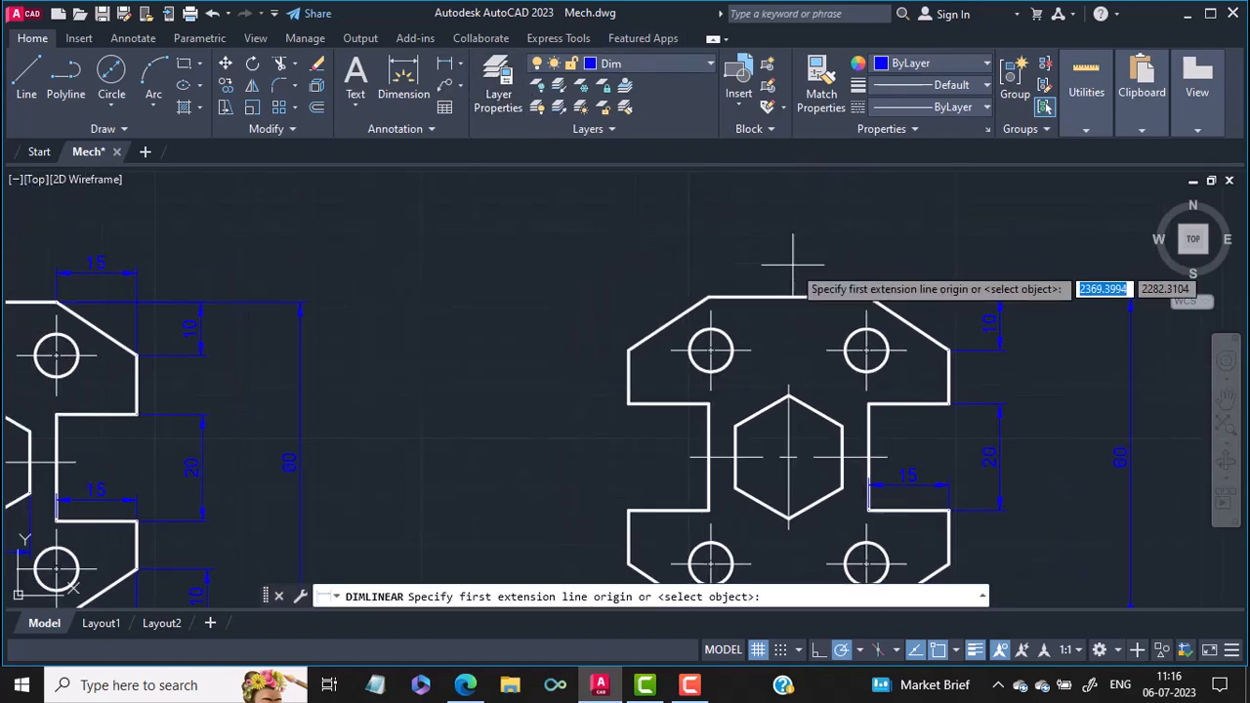
left_click(870, 296)
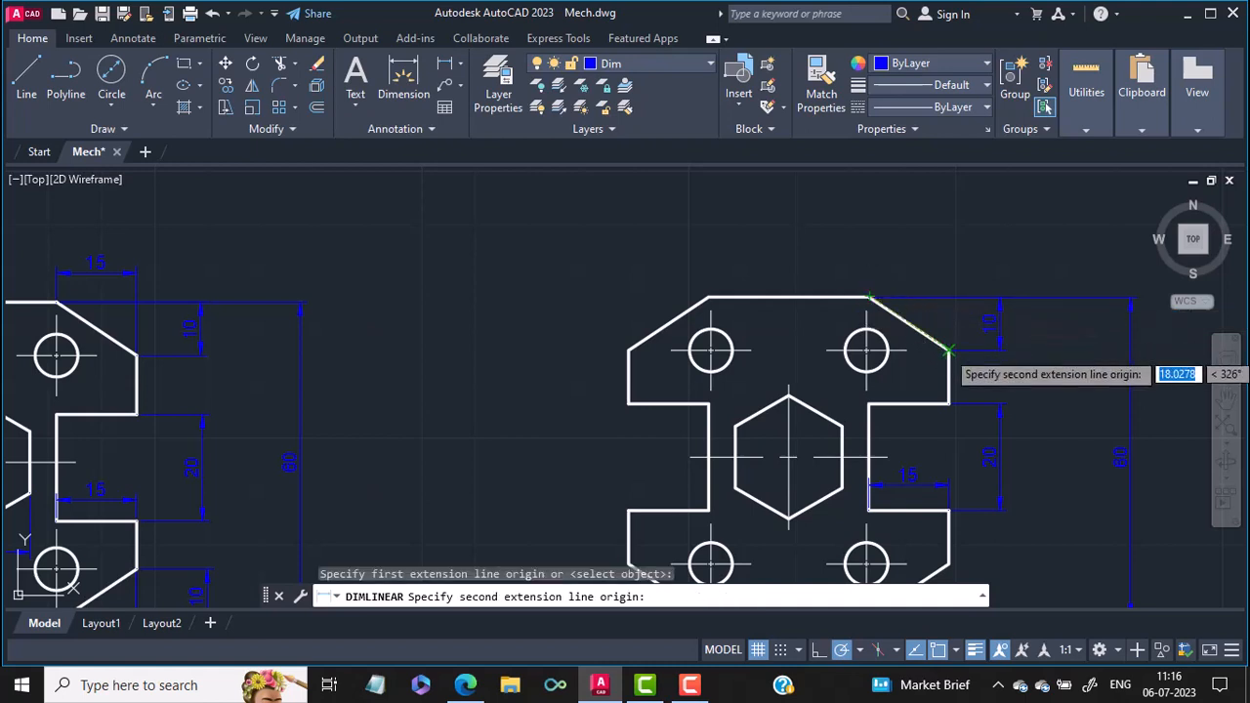
left_click(949, 348)
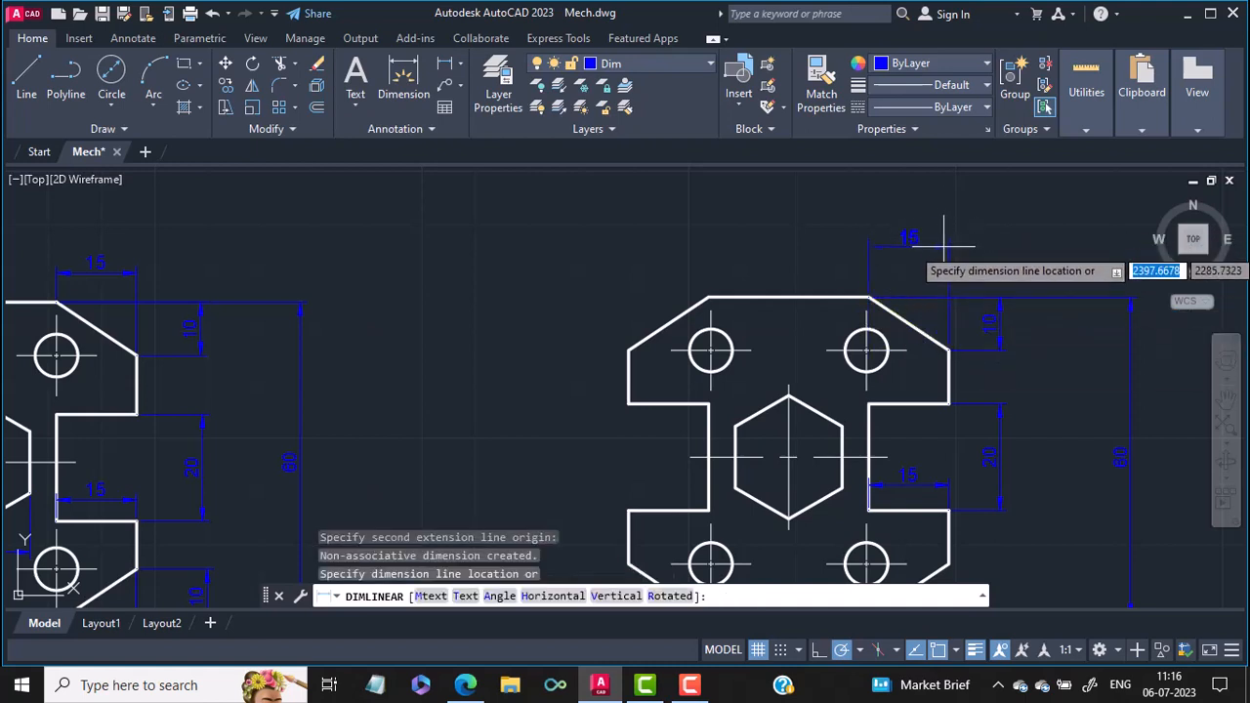
left_click(945, 241)
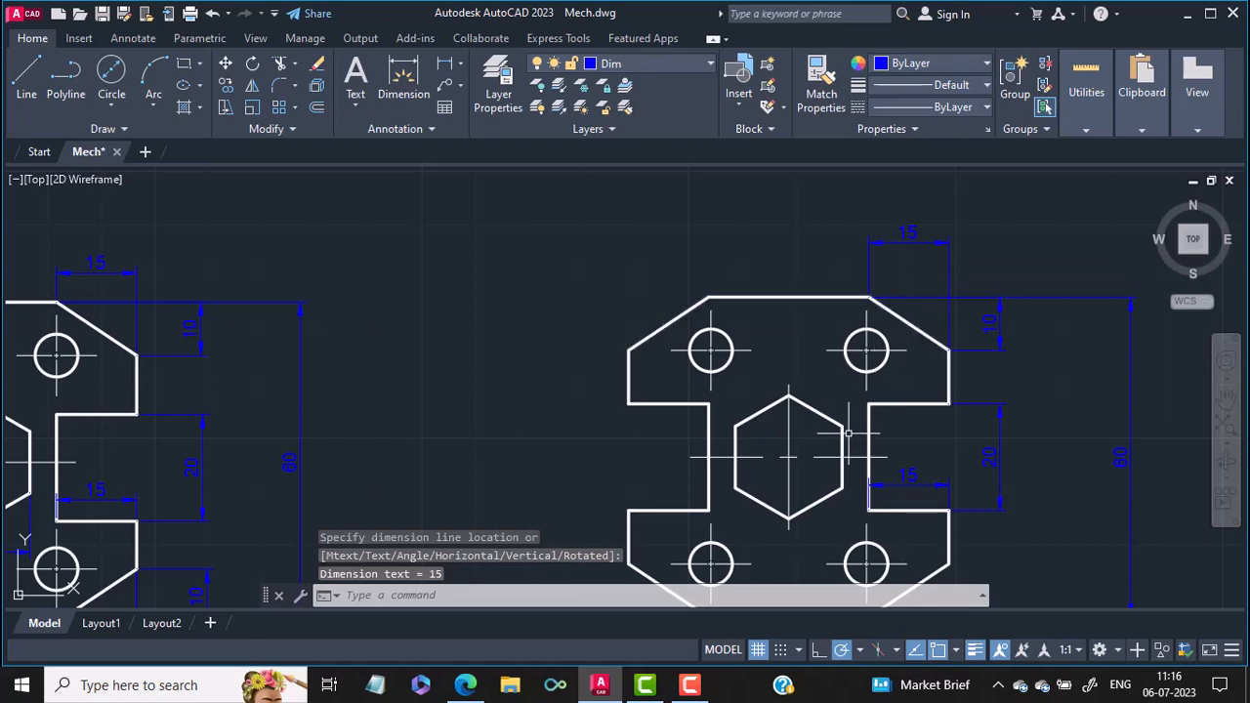
Add a horizontal linear dimension across the flats of the new plate's hexagon, placed just below the hexagon.
mouse_move(853, 436)
middle_mouse_down()
mouse_move(860, 295)
mouse_move(872, 279)
mouse_move(968, 329)
mouse_move(1063, 356)
middle_mouse_up()
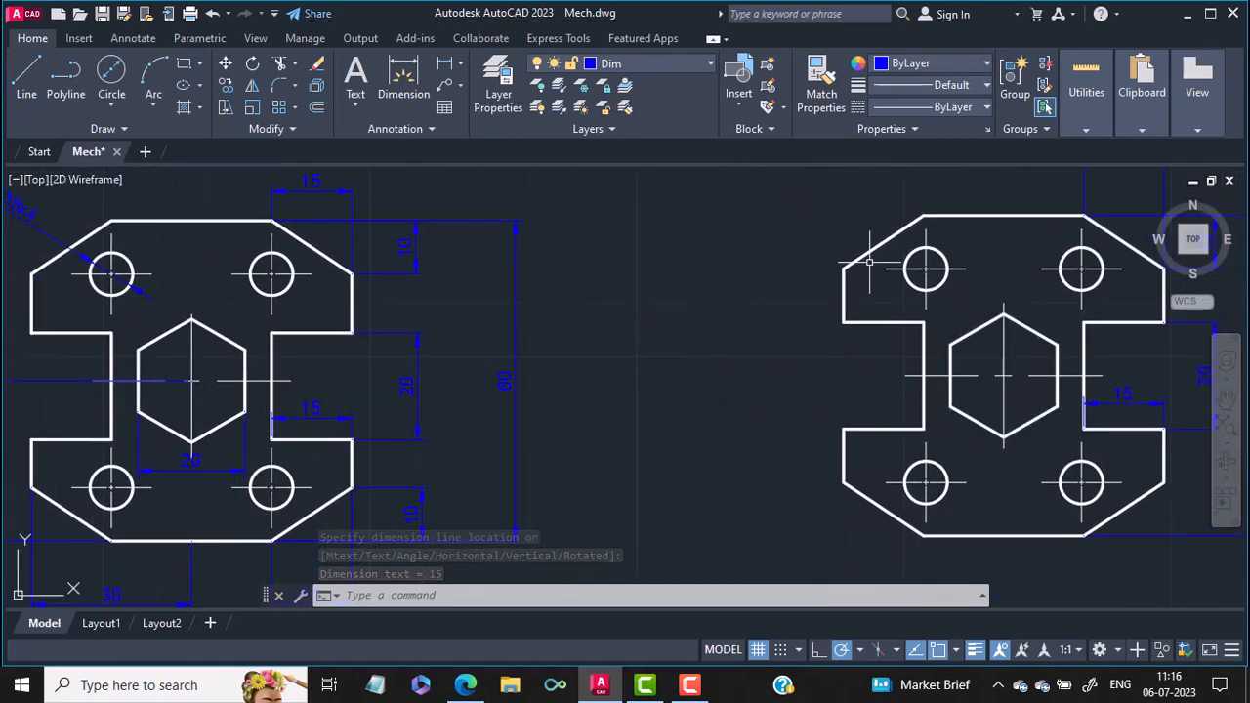
left_click(451, 70)
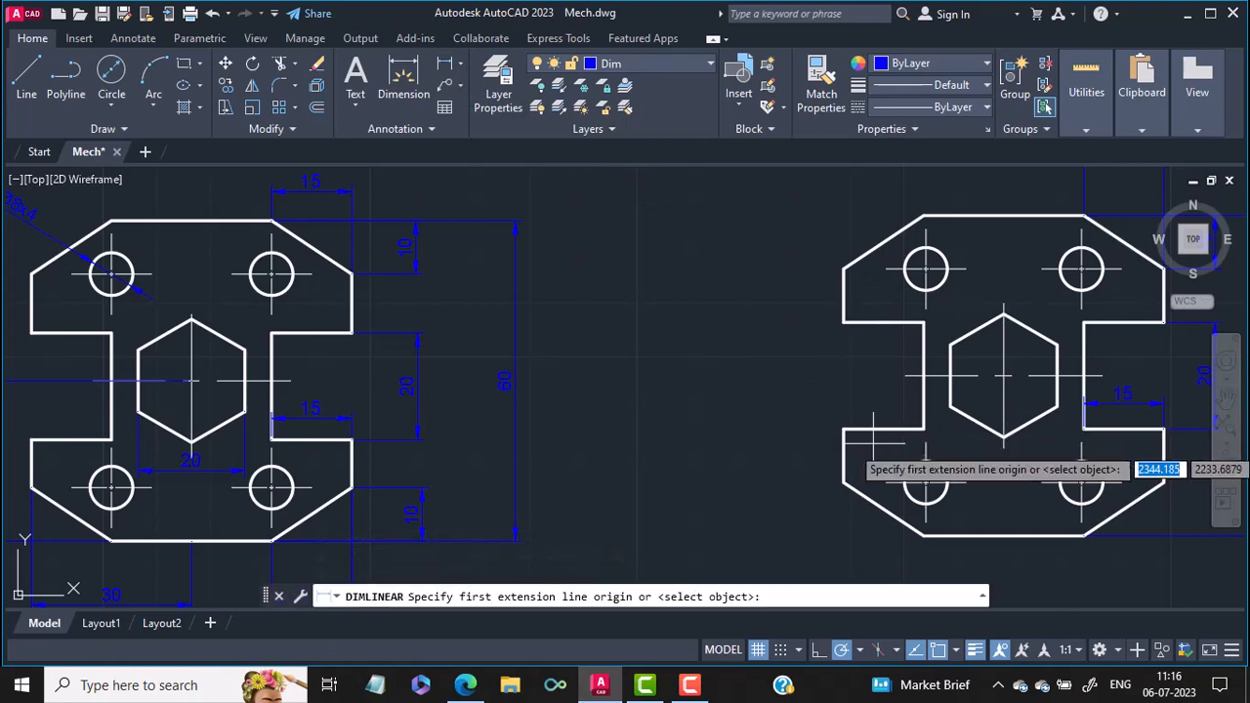
left_click(951, 408)
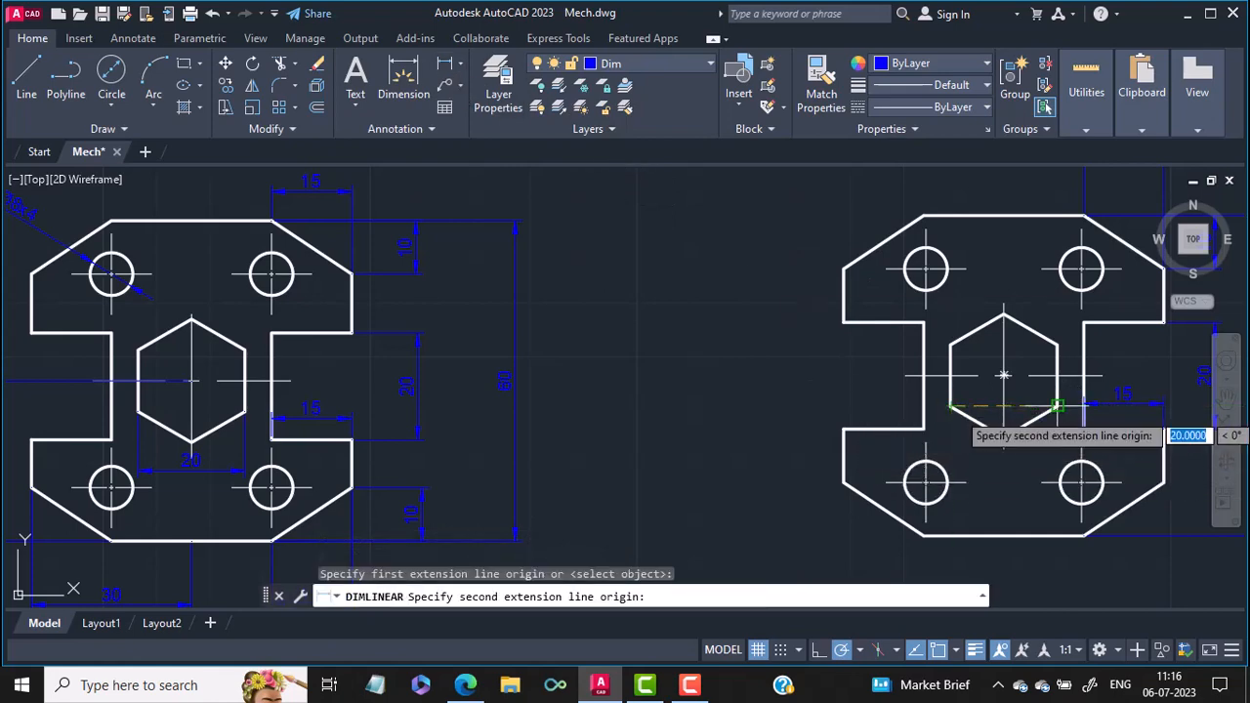
left_click(1058, 408)
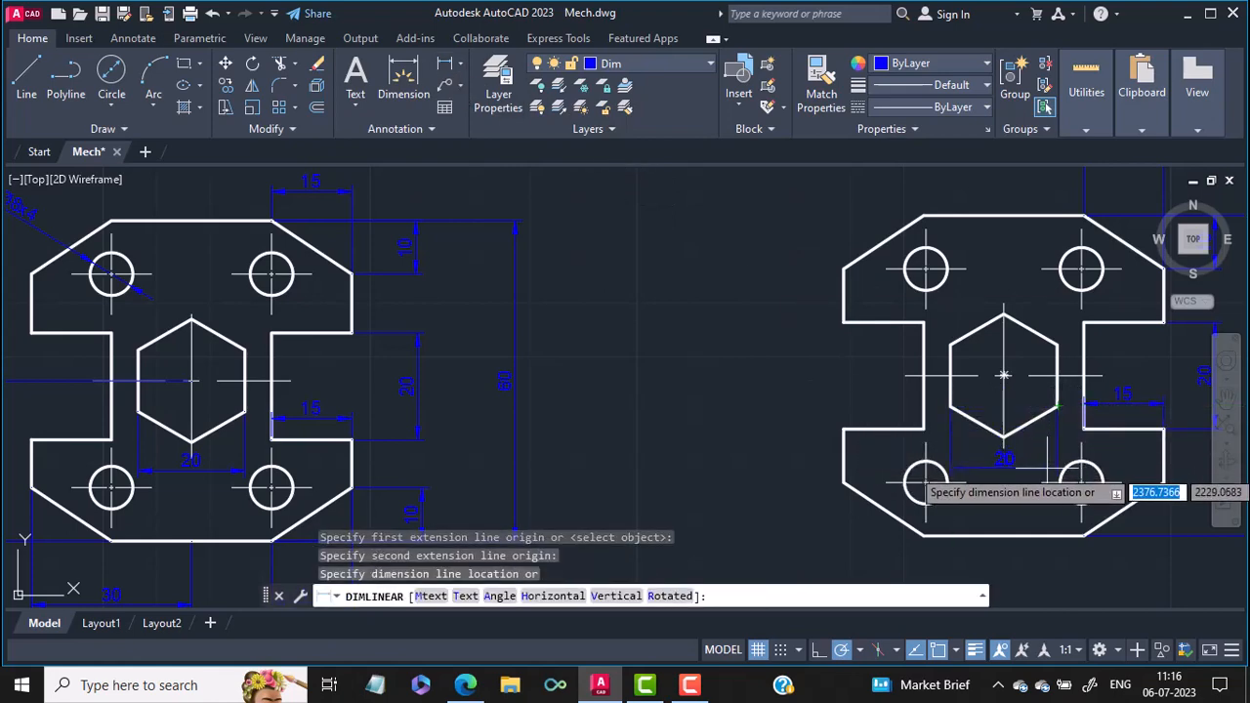
left_click(1047, 468)
Add a horizontal linear dimension below the new plate from its left edge to the midpoint of its bottom edge.
mouse_move(859, 323)
middle_mouse_down()
mouse_move(924, 321)
mouse_move(888, 274)
mouse_move(863, 193)
middle_mouse_up()
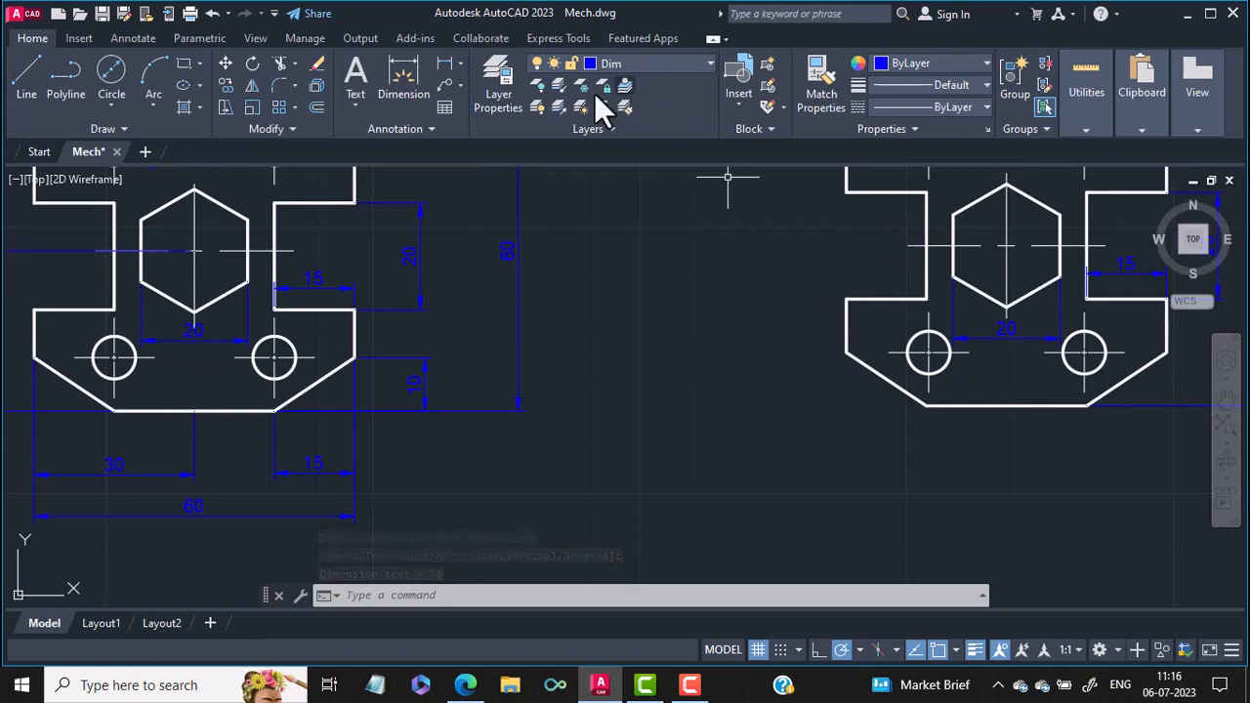
left_click(454, 71)
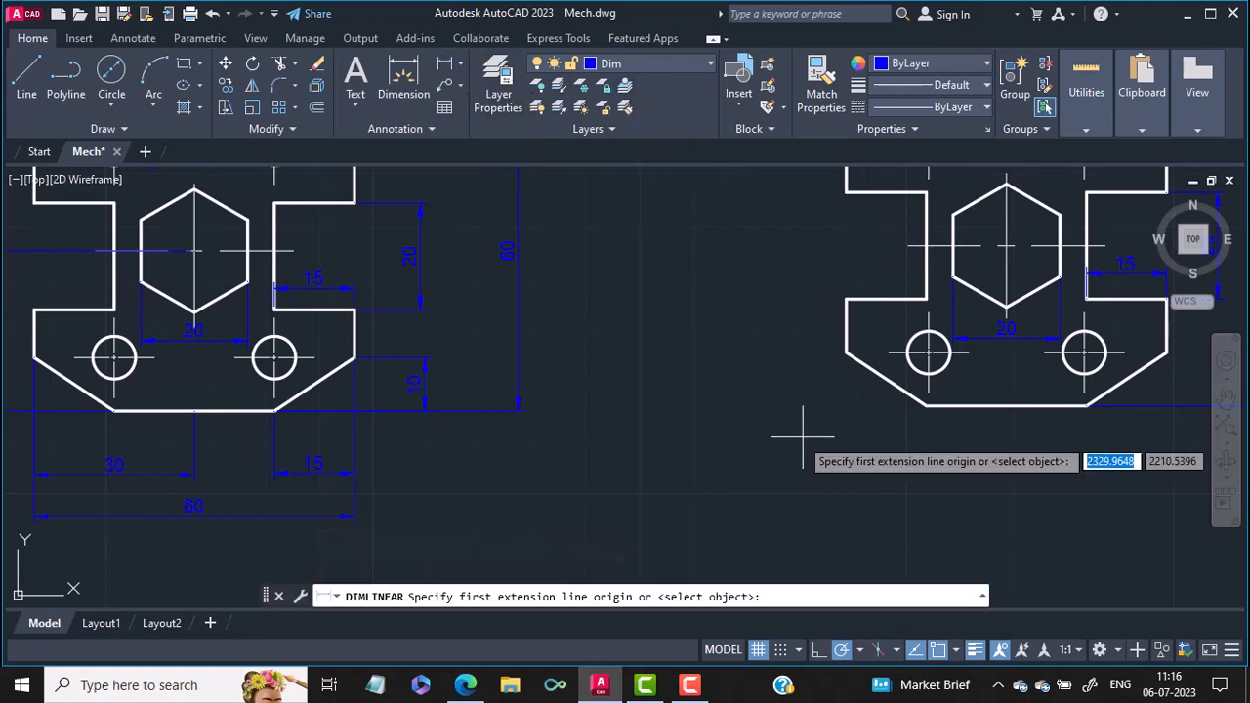
left_click(845, 353)
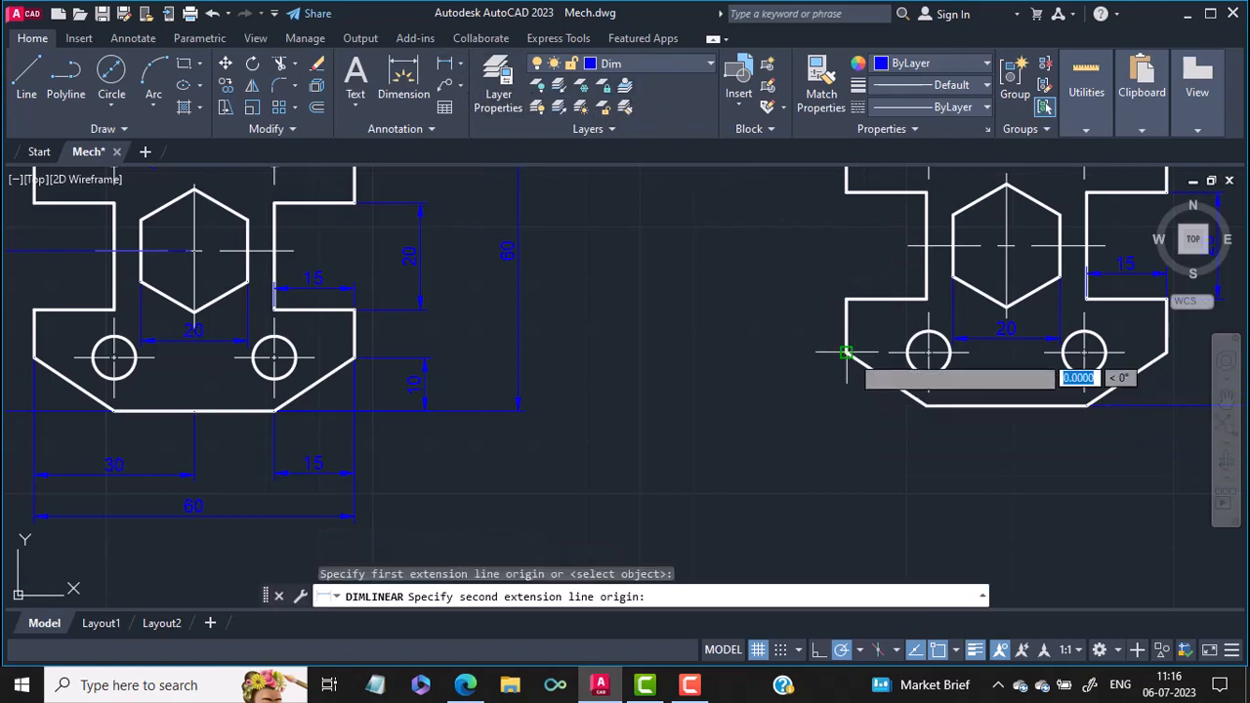
left_click(1009, 403)
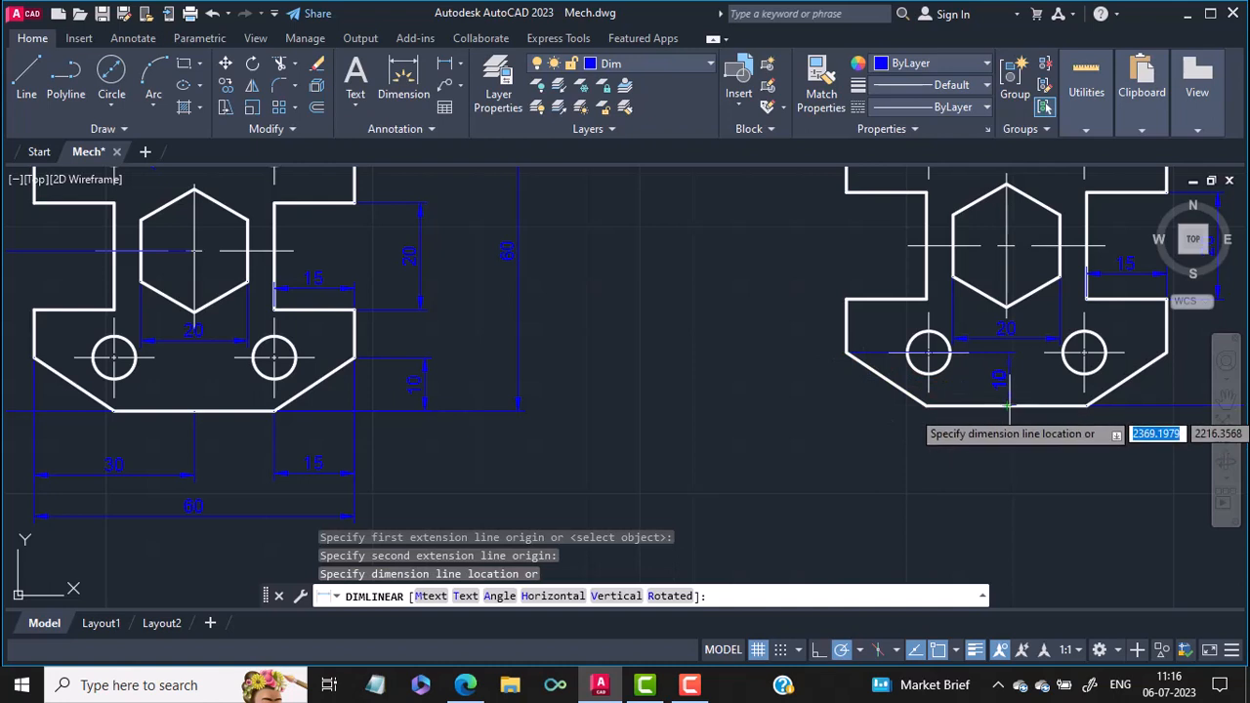
left_click(992, 456)
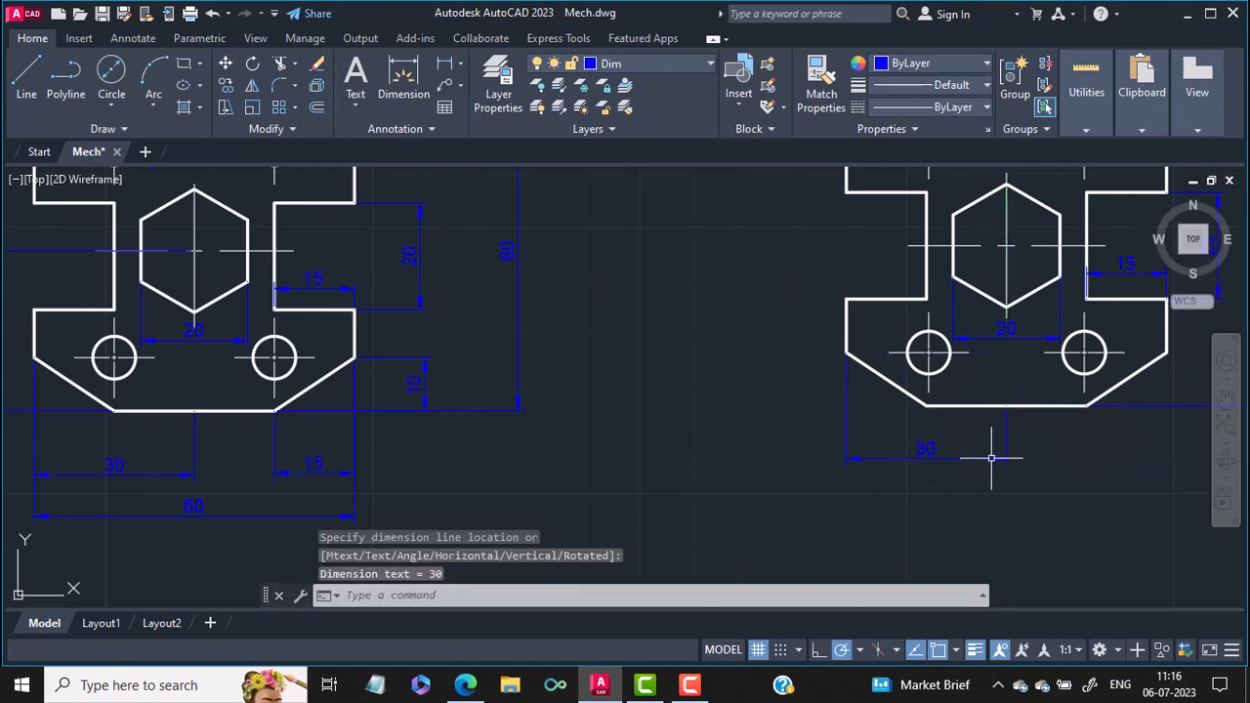
middle_click_drag(1062, 468, 853, 466)
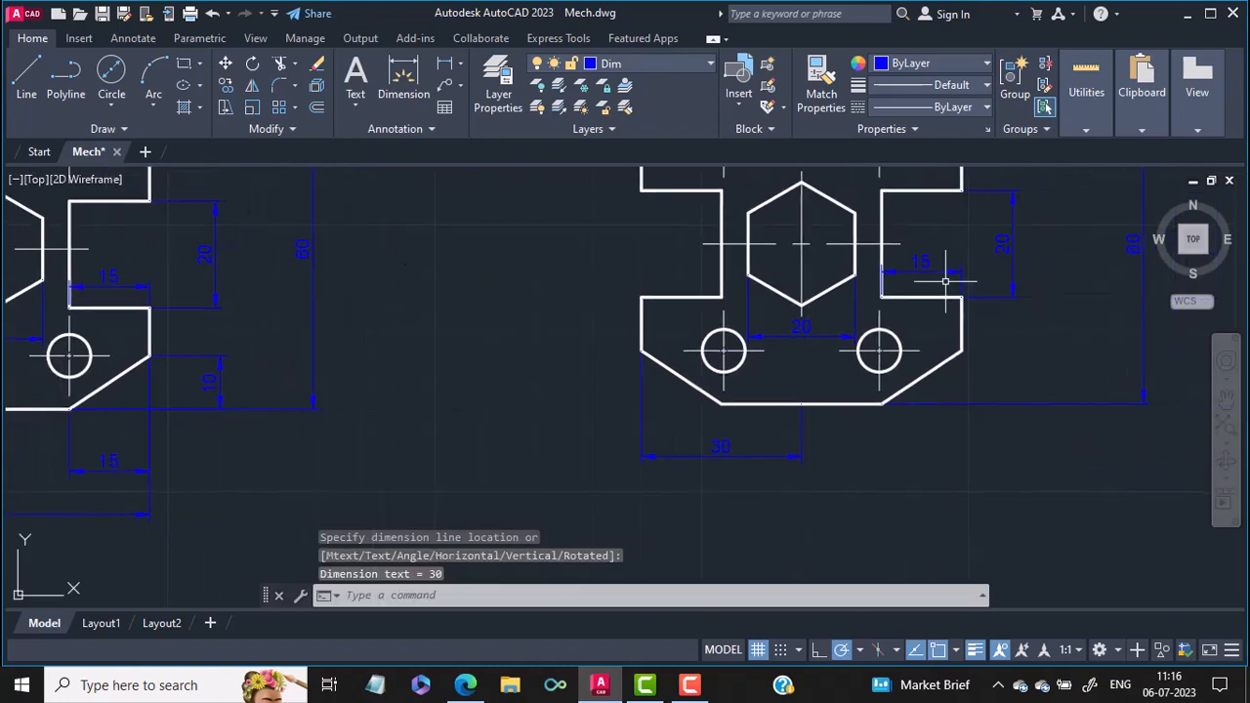
left_click(445, 64)
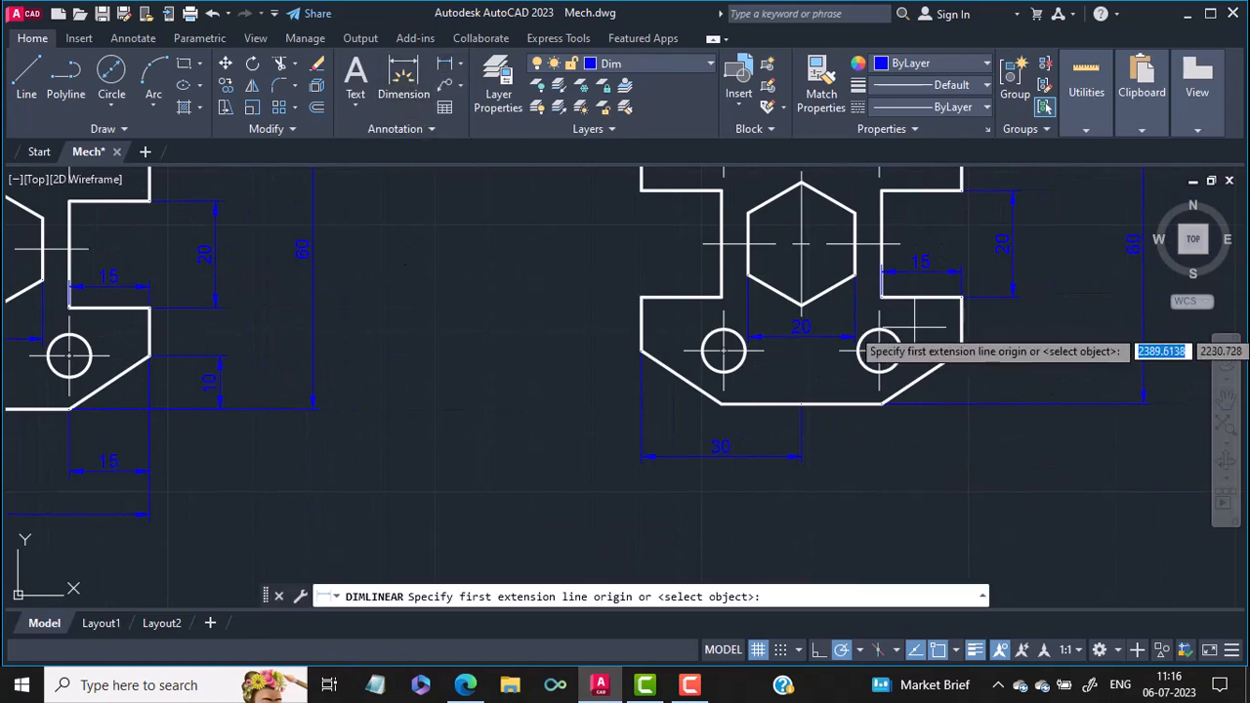
left_click(963, 352)
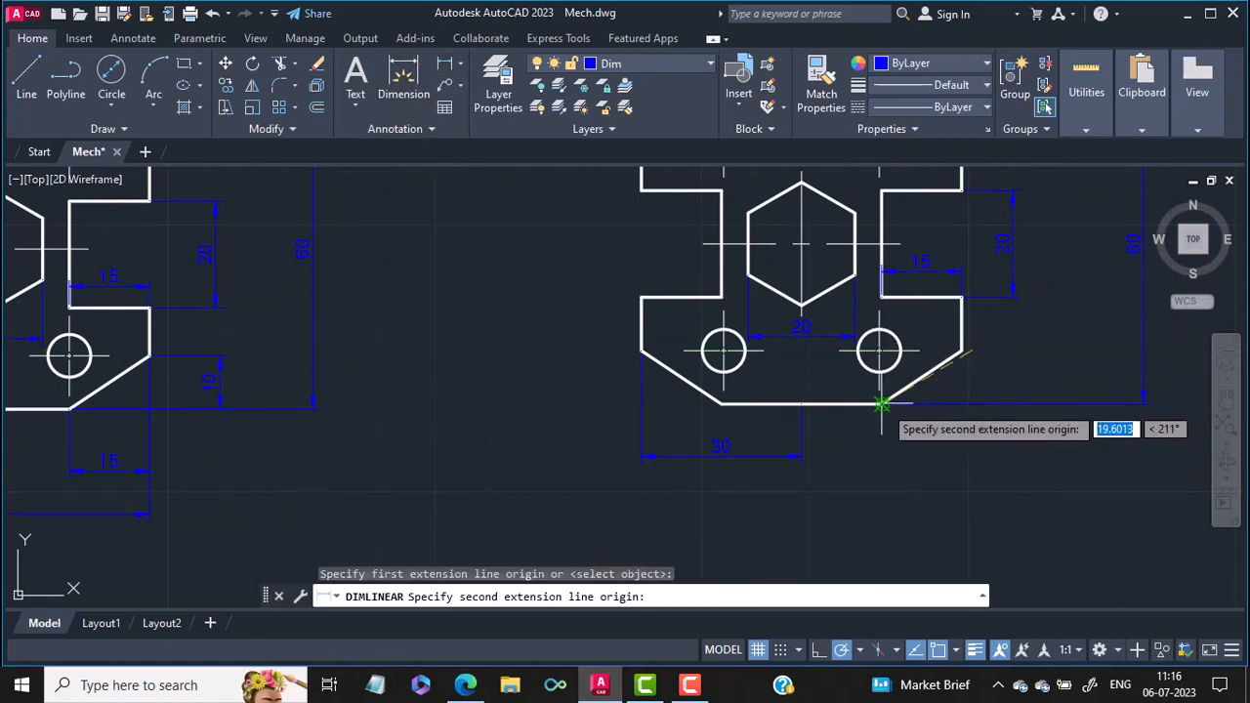
left_click(882, 402)
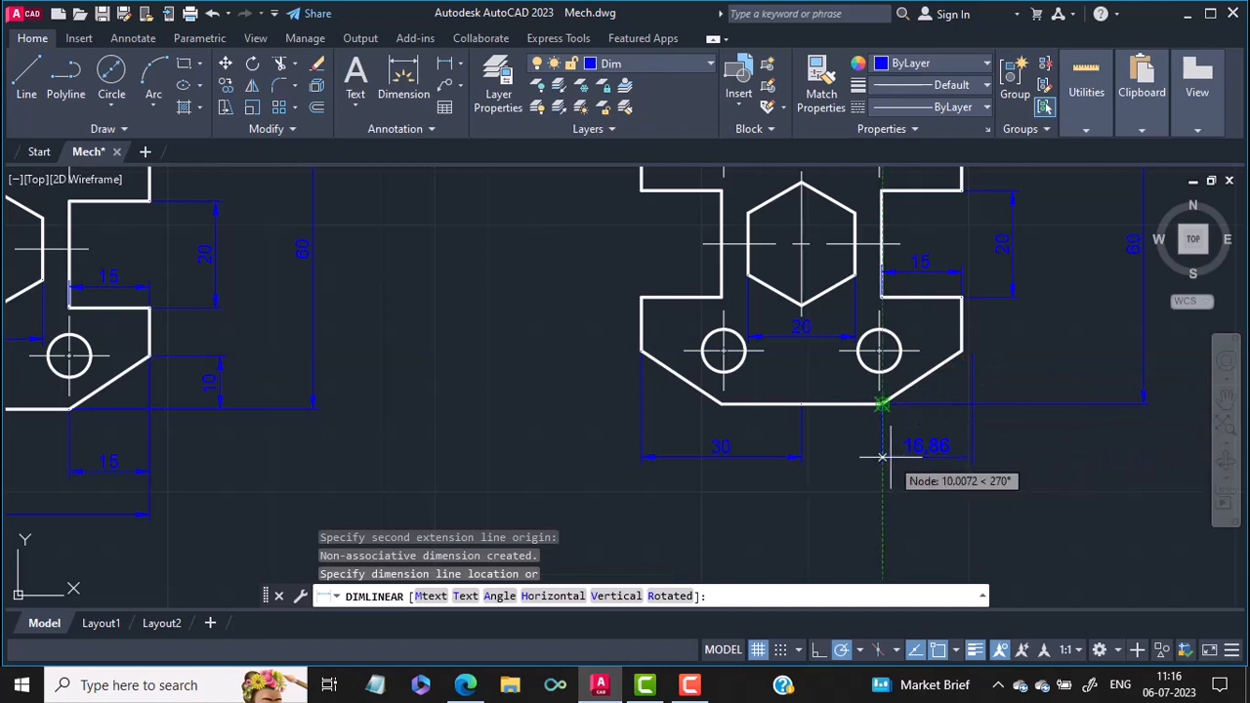
key("Escape")
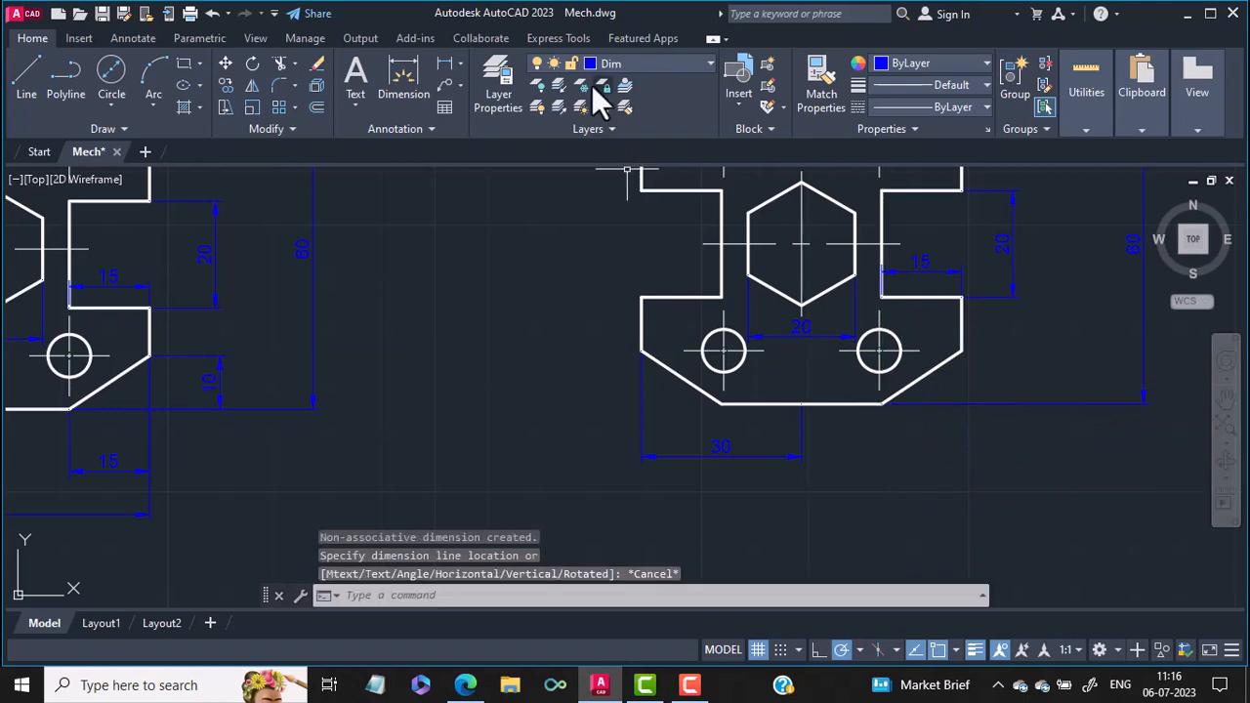
Add a horizontal linear dimension for the width of the new plate's lower-right chamfer, roughly level with the half-width dimension below the plate.
left_click(444, 62)
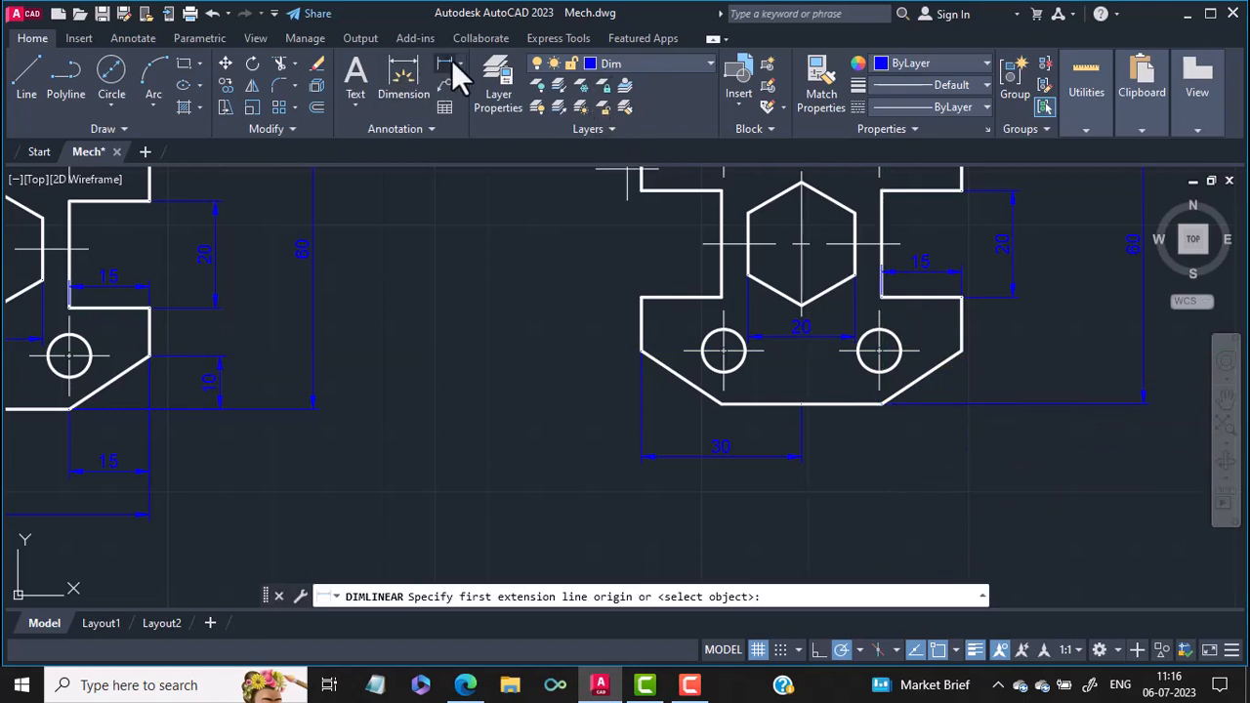
left_click(961, 355)
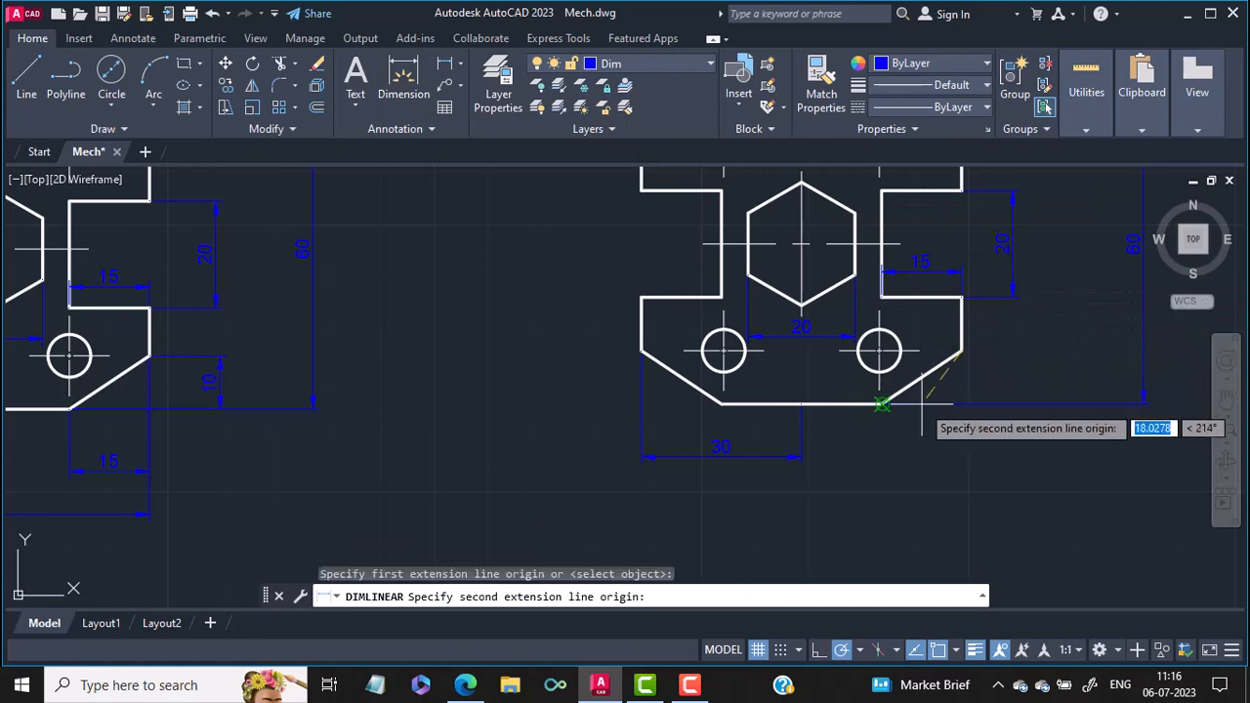
left_click(882, 403)
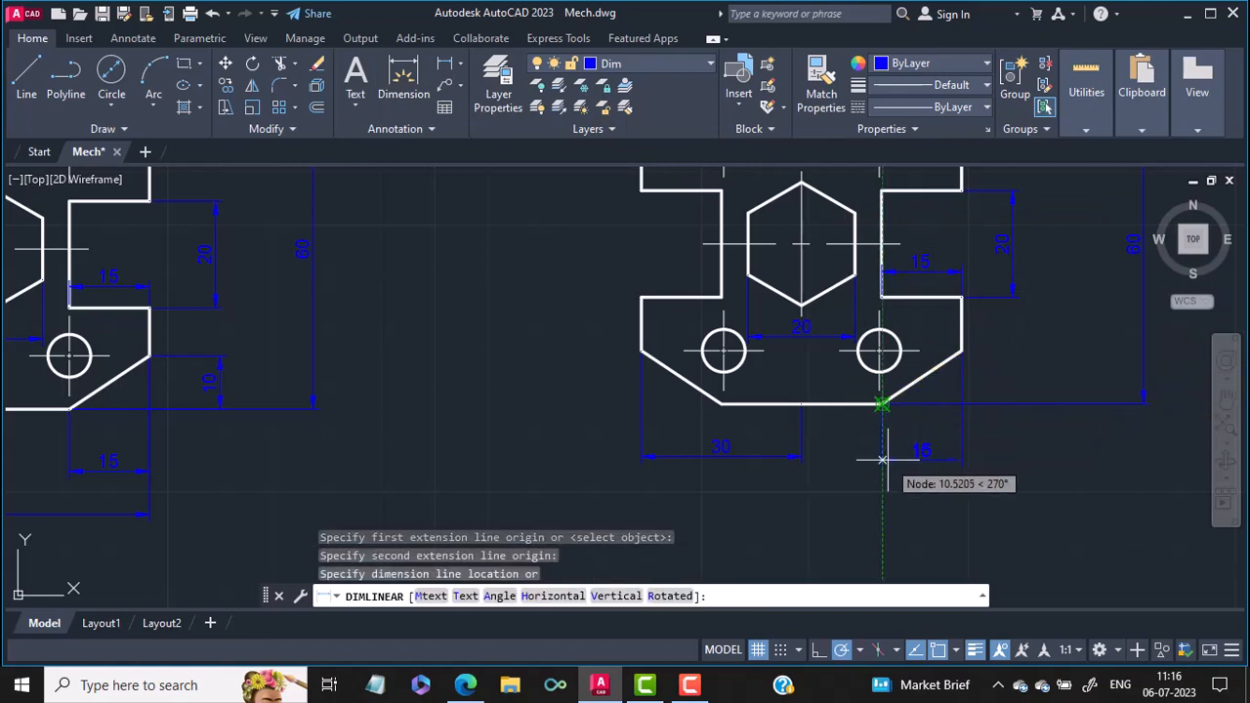
left_click(884, 459)
Add a horizontal linear dimension for the new plate's overall width, placed beneath the half-width and chamfer dimensions.
mouse_move(889, 459)
middle_mouse_down()
mouse_move(949, 446)
mouse_move(952, 427)
middle_mouse_up()
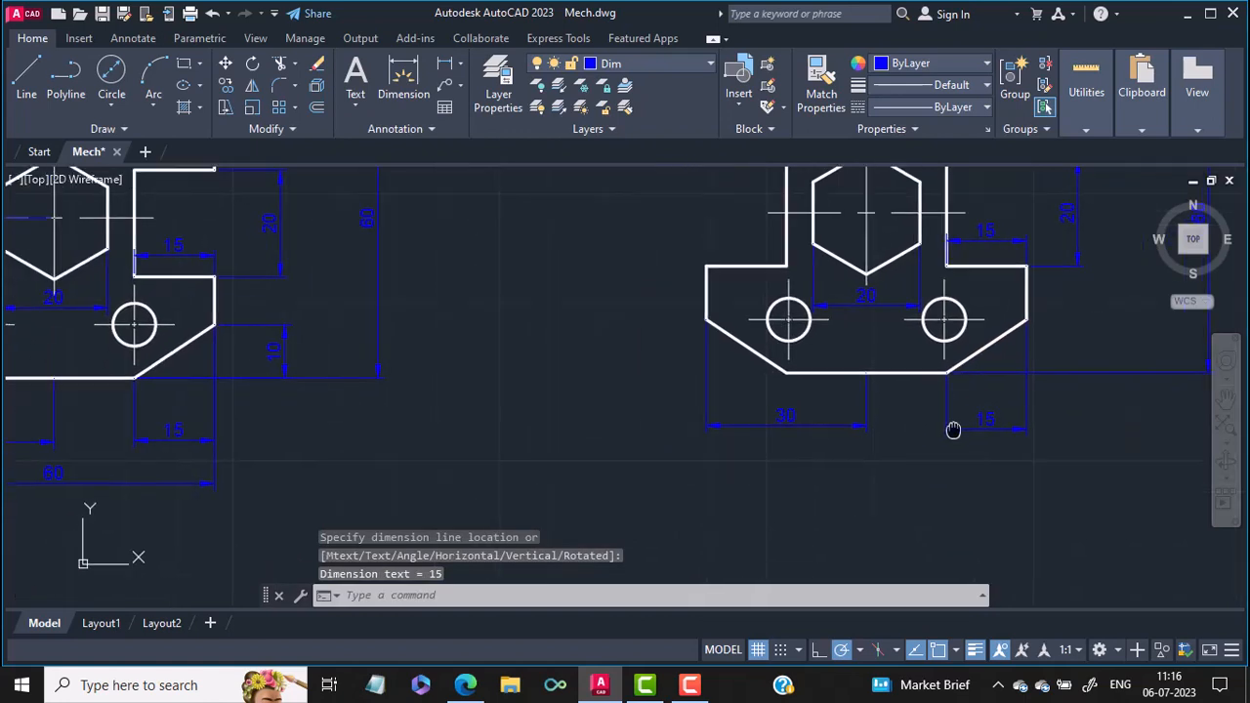
left_click(447, 64)
left_click(708, 319)
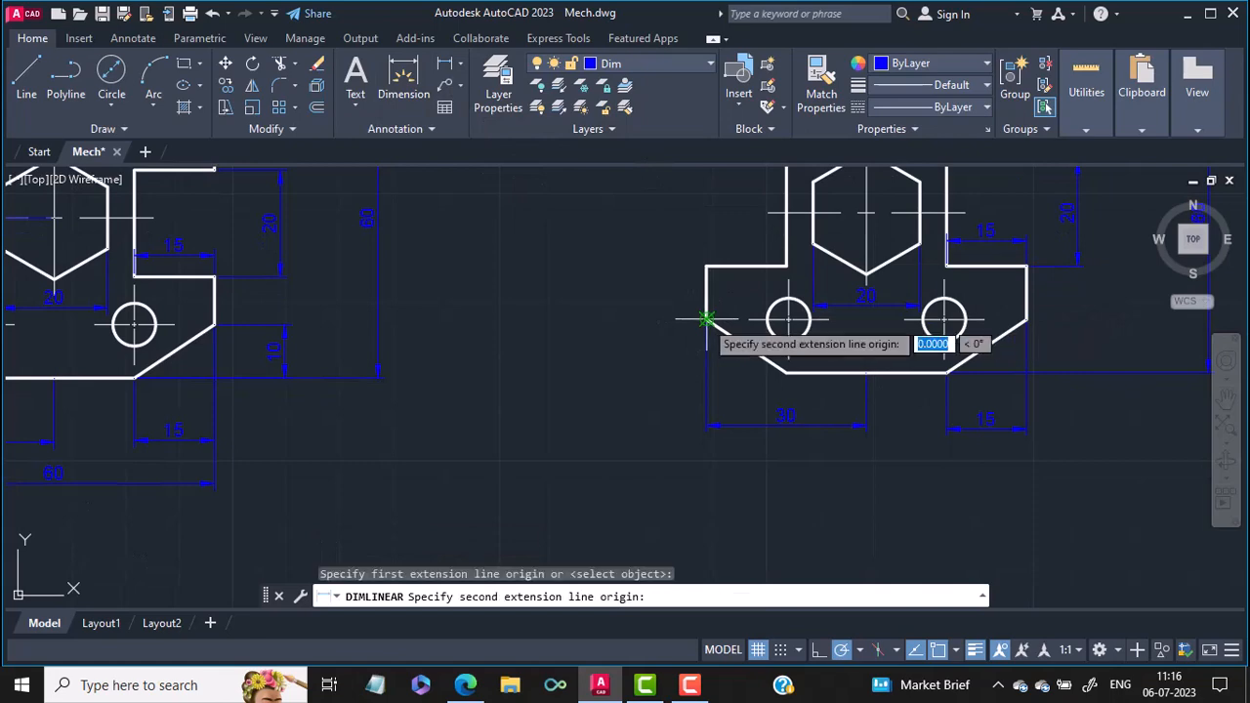
left_click(1027, 318)
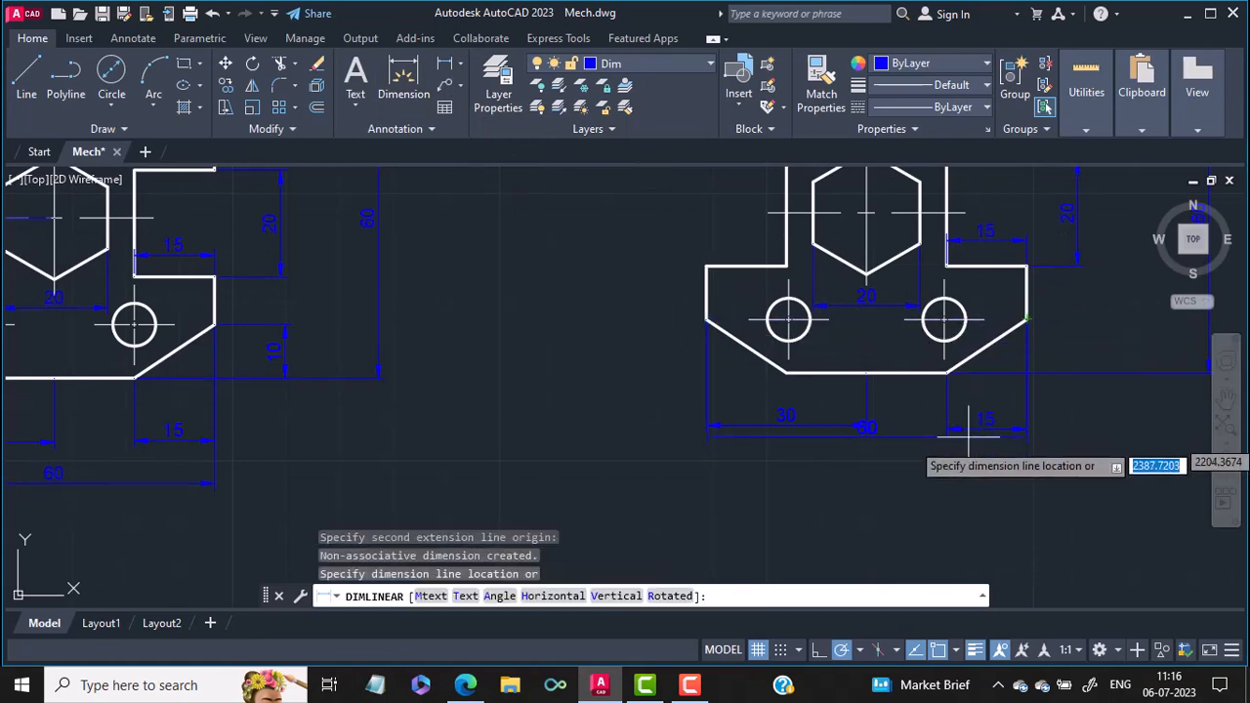
left_click(960, 500)
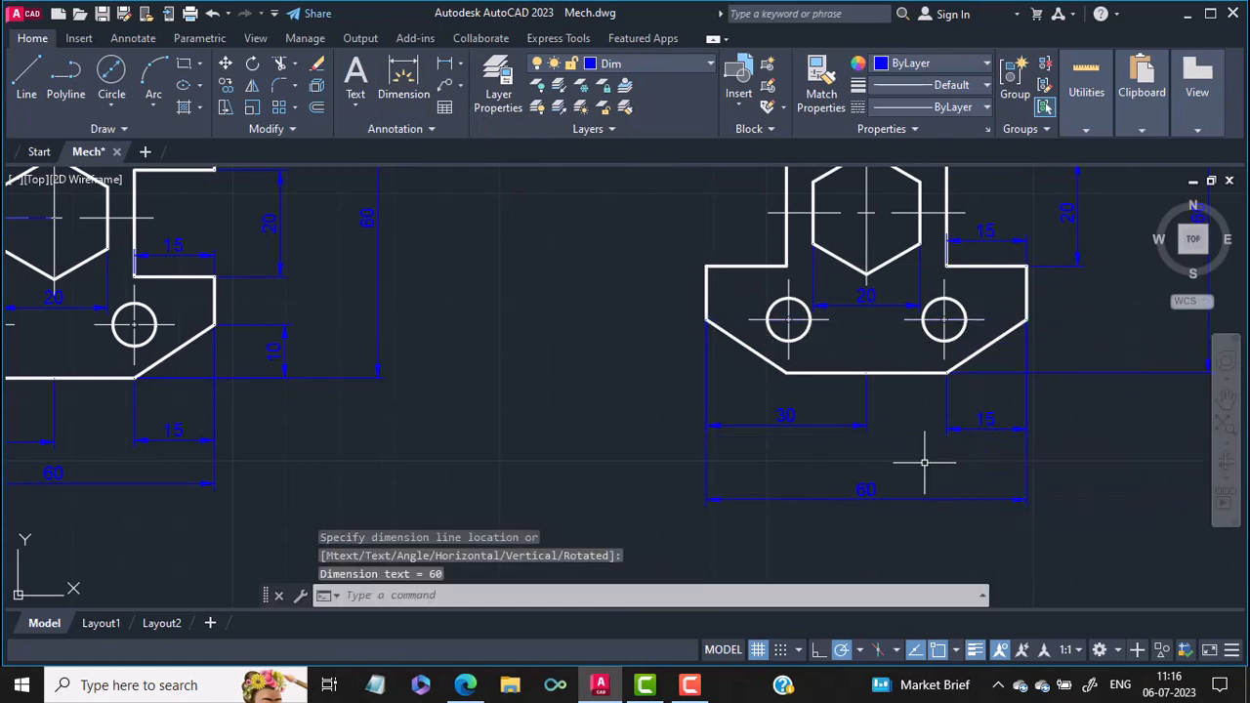
Add a vertical linear dimension from the new plate's bottom edge to its horizontal centreline, placed to the left of the plate.
mouse_move(924, 466)
middle_mouse_down()
mouse_move(938, 587)
mouse_move(1193, 581)
mouse_move(1119, 582)
middle_mouse_up()
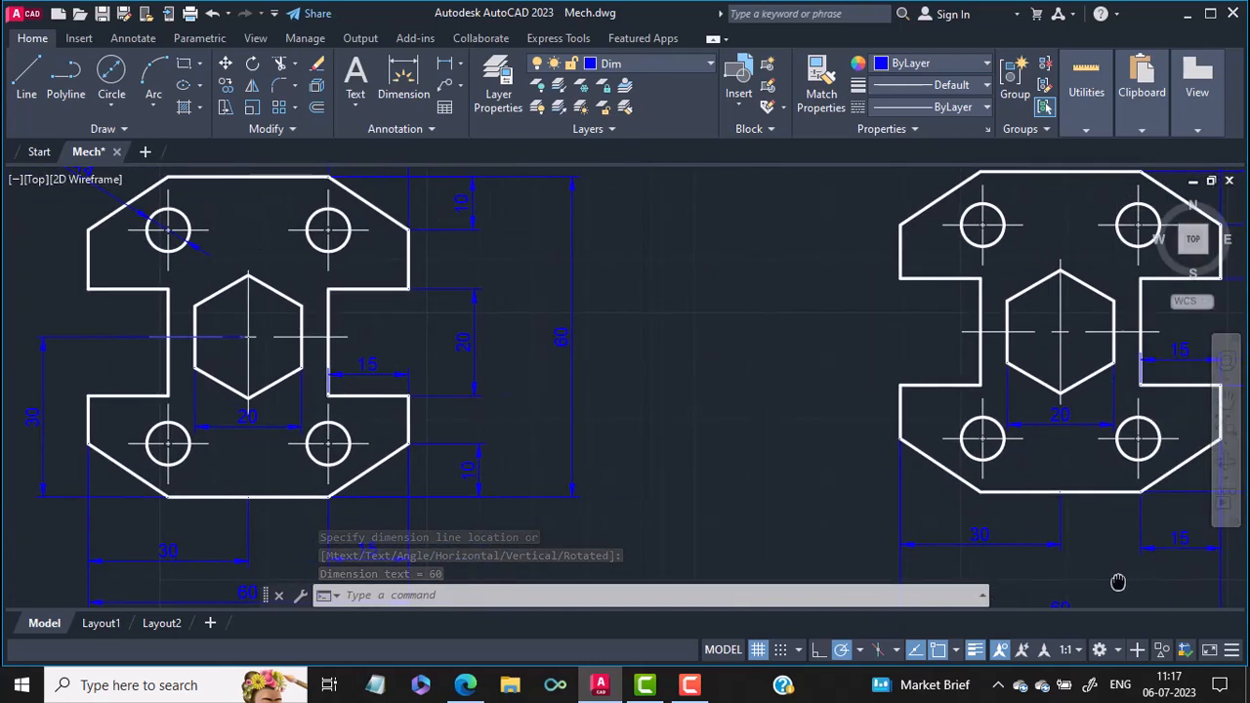
left_click(444, 65)
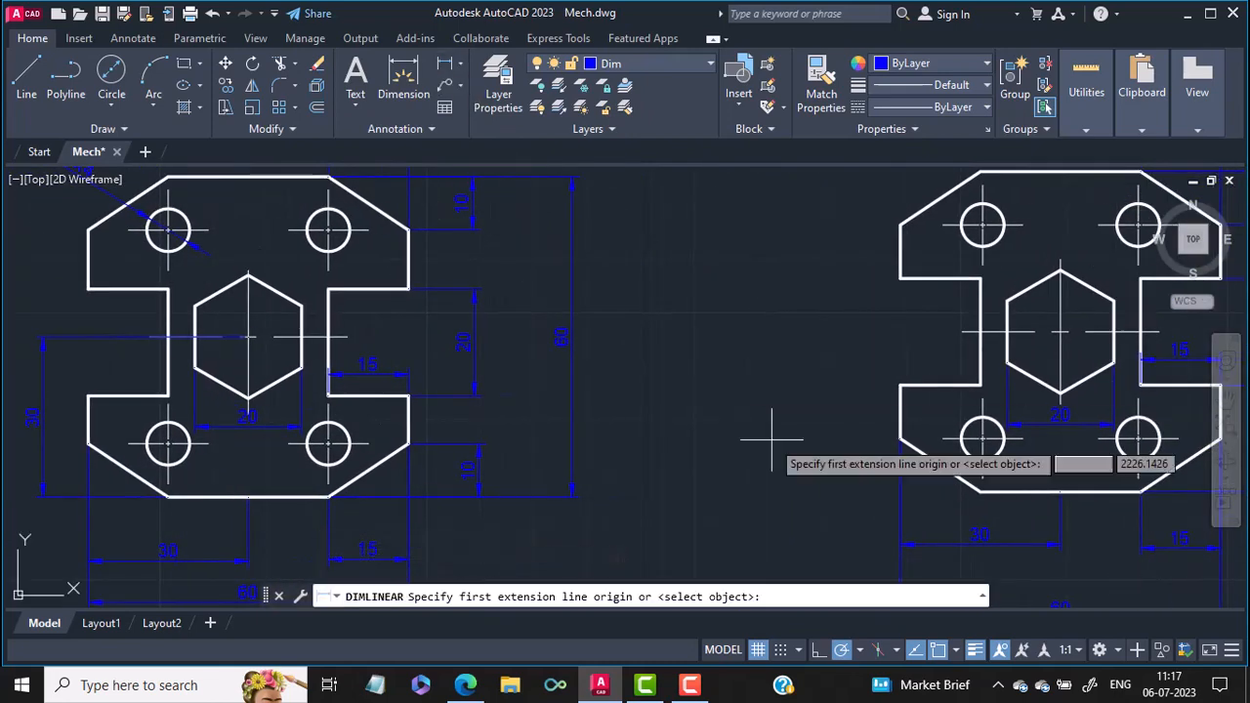
left_click(980, 491)
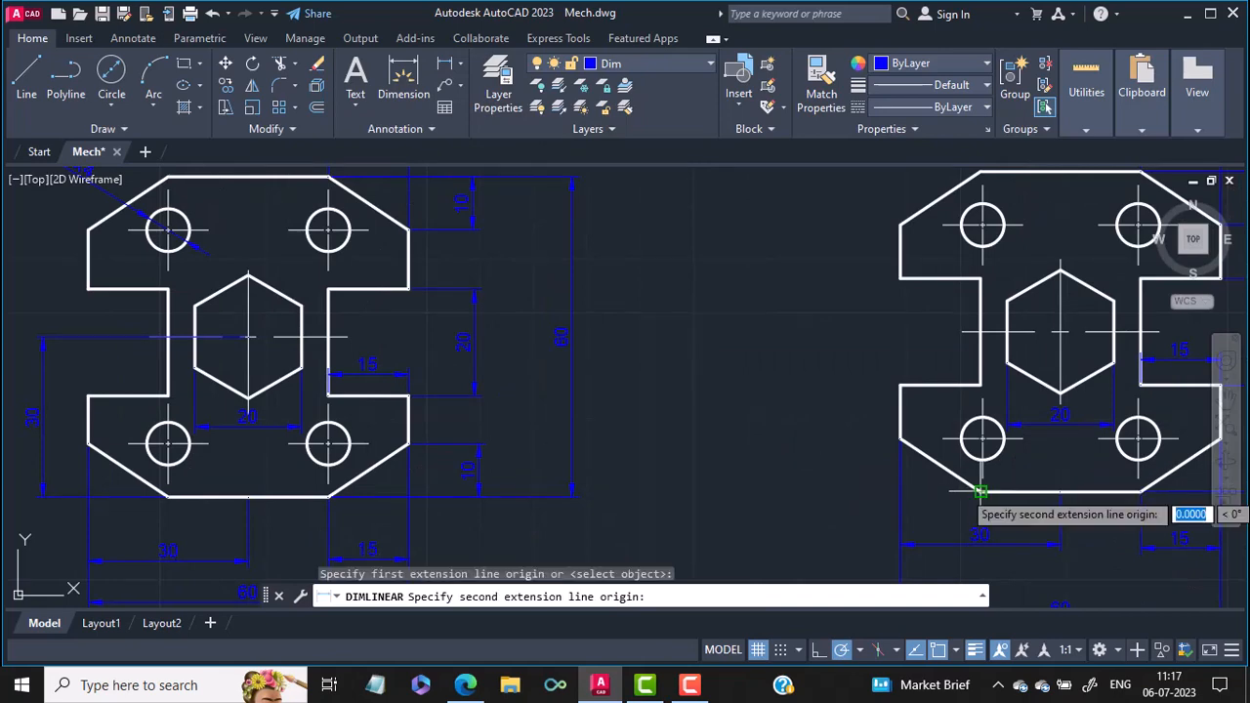
left_click(980, 332)
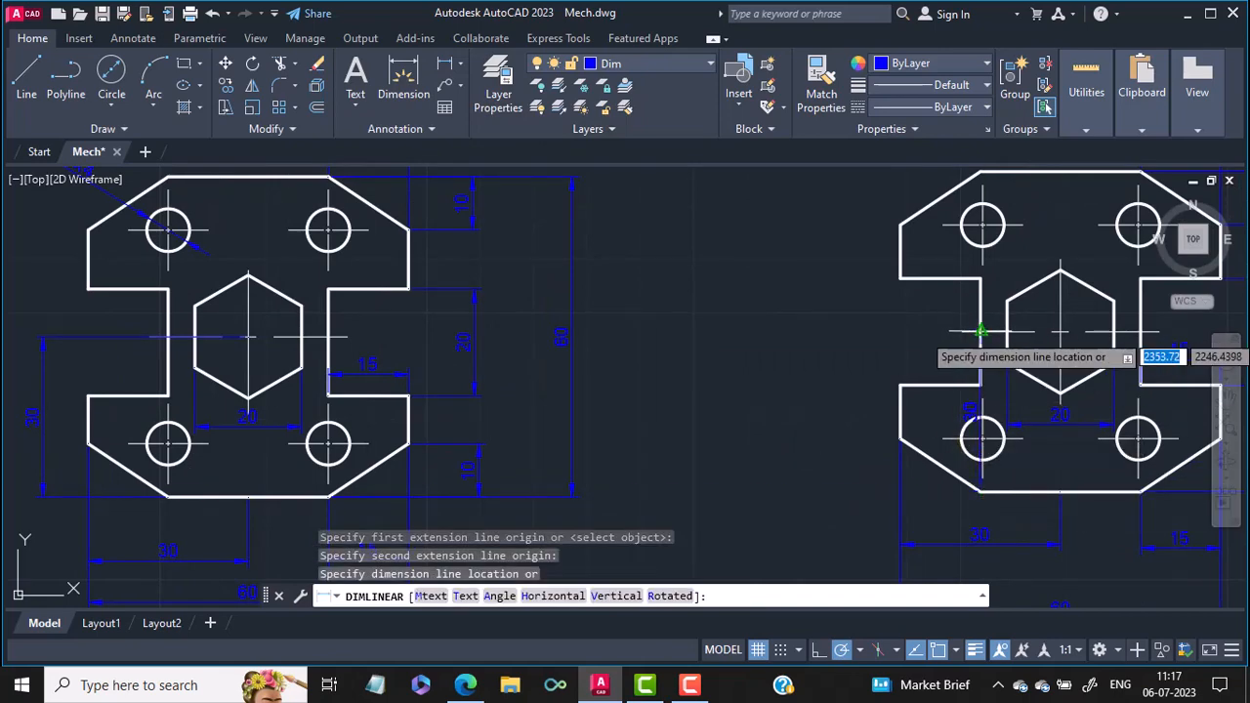
left_click(849, 354)
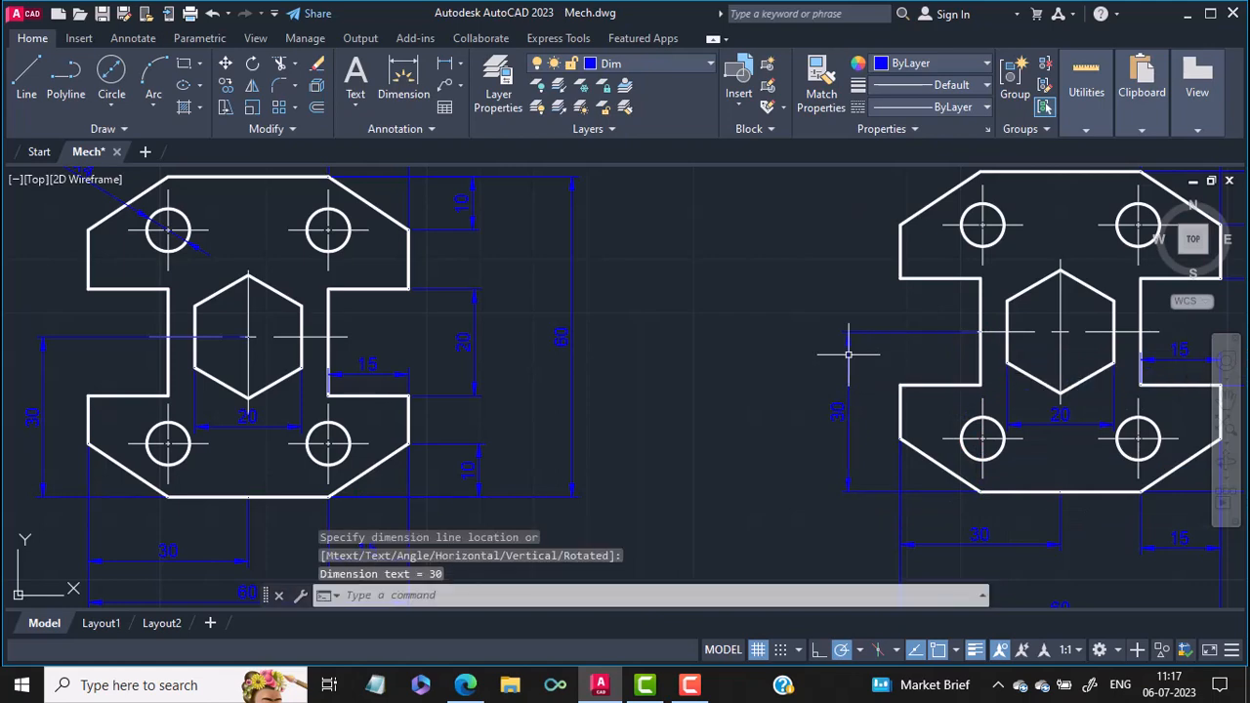
middle_click_drag(983, 226, 899, 406)
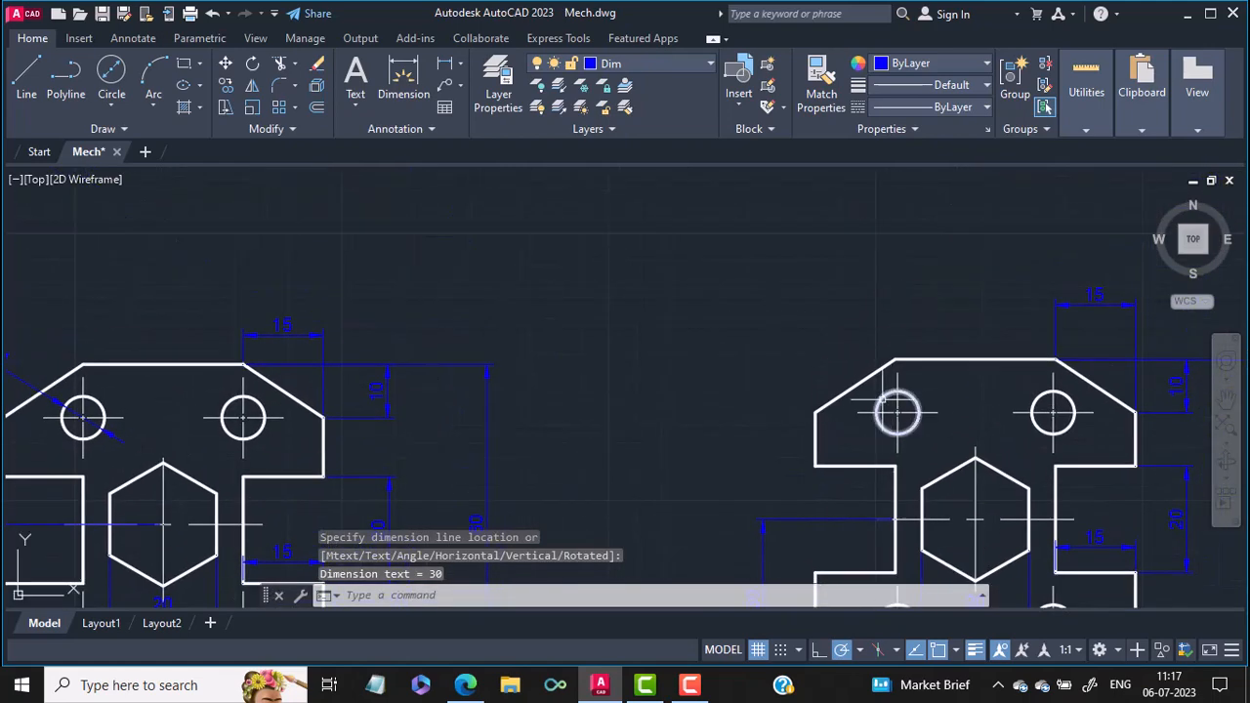
Add a diameter dimension to the new plate's upper-left hole, placing its text outside the plate above the upper-left chamfer.
left_click(460, 63)
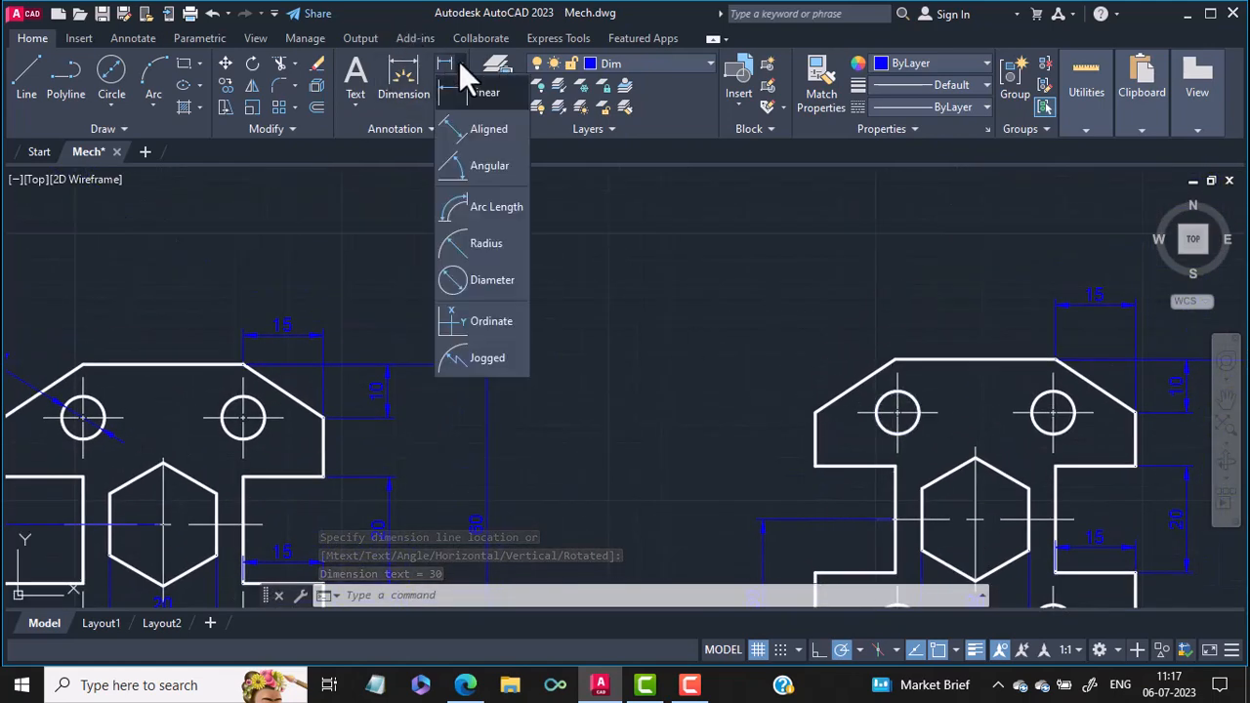
left_click(514, 277)
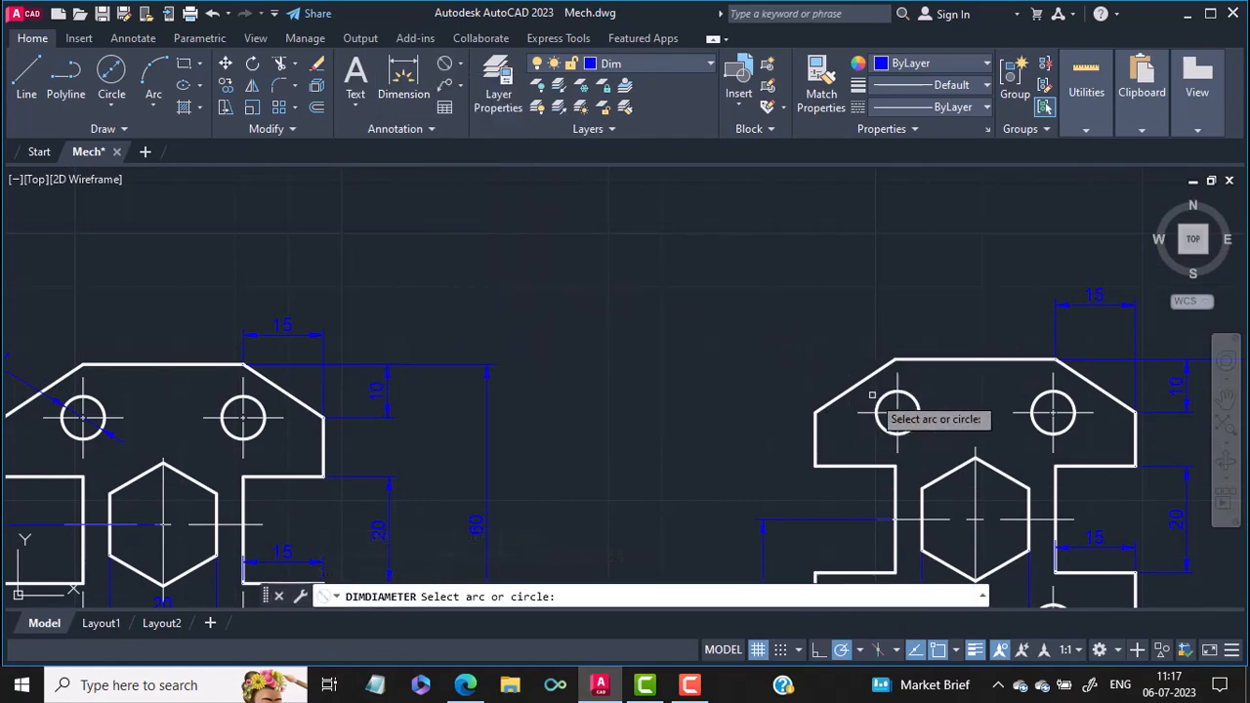
left_click(886, 394)
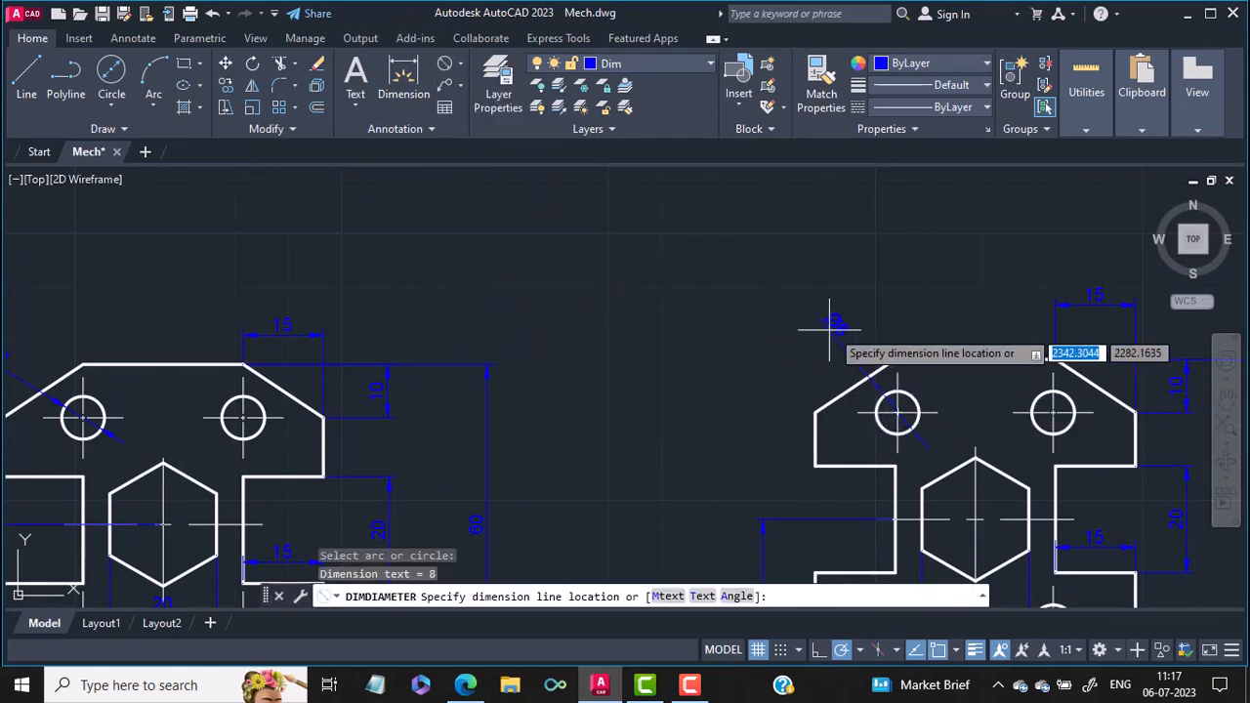
left_click(799, 332)
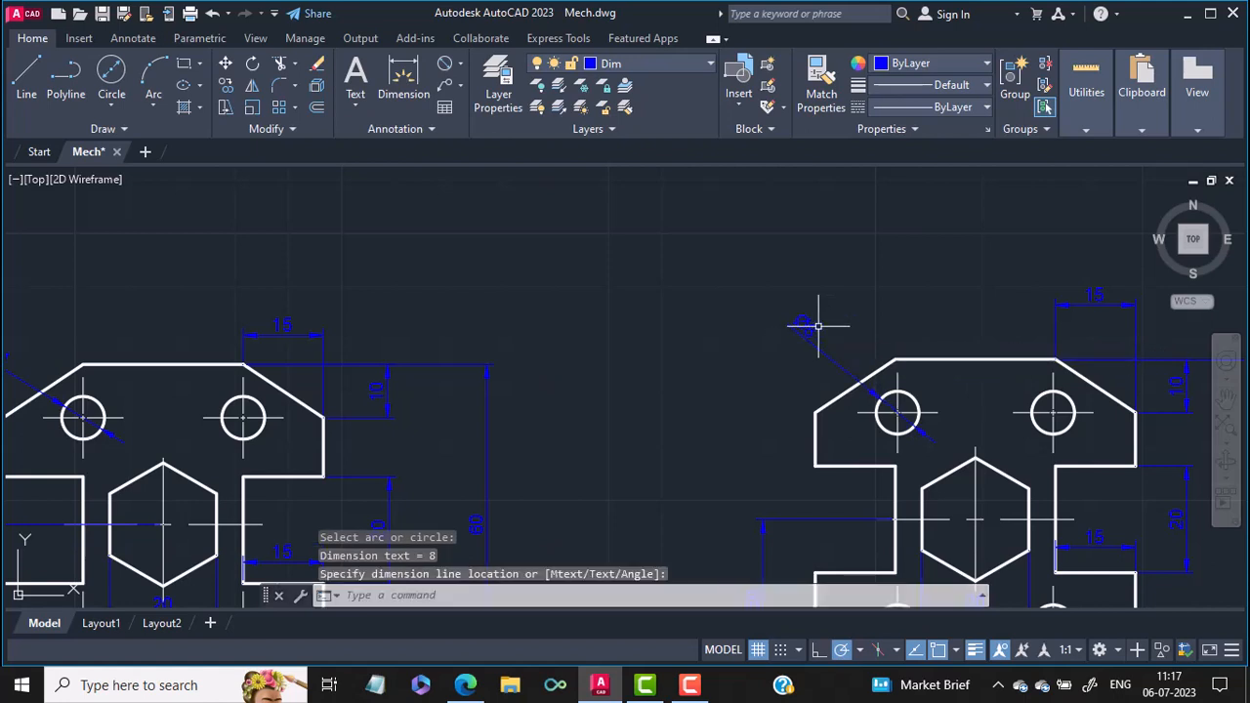
Append "x4" to the new plate's hole diameter dimension text so that it reads Ø8x4.
middle_click_drag(824, 339, 883, 287)
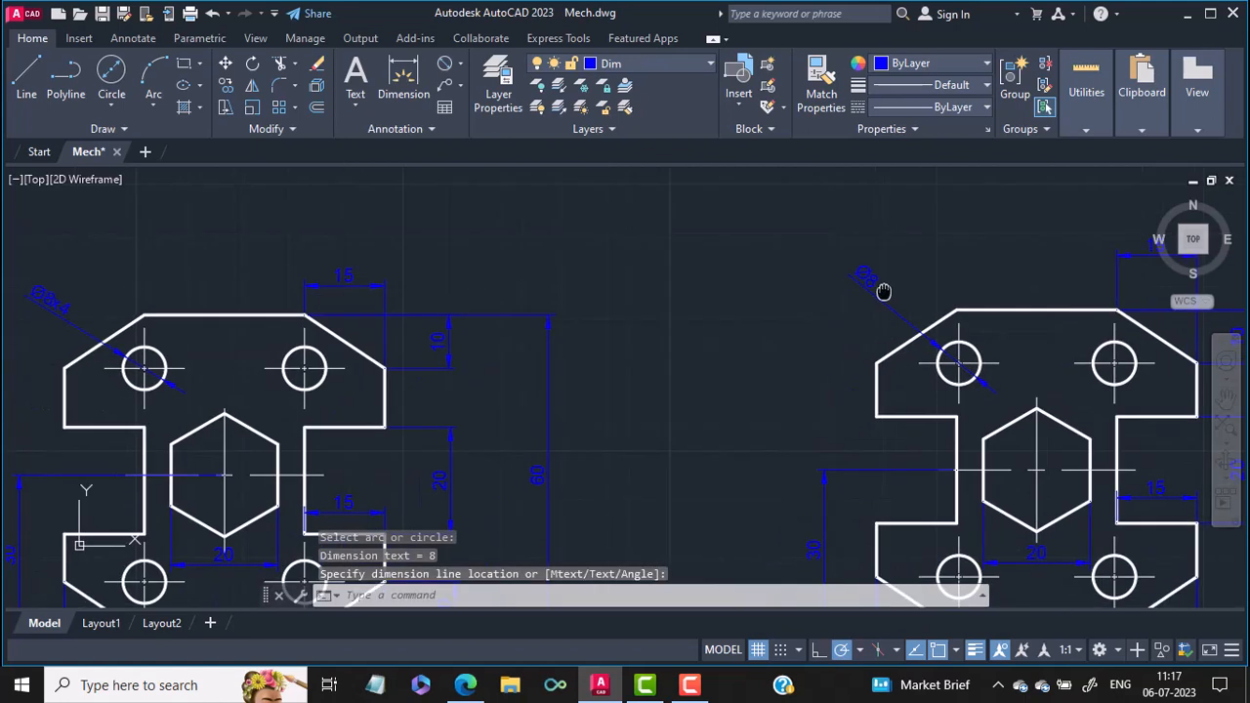
left_click(870, 283)
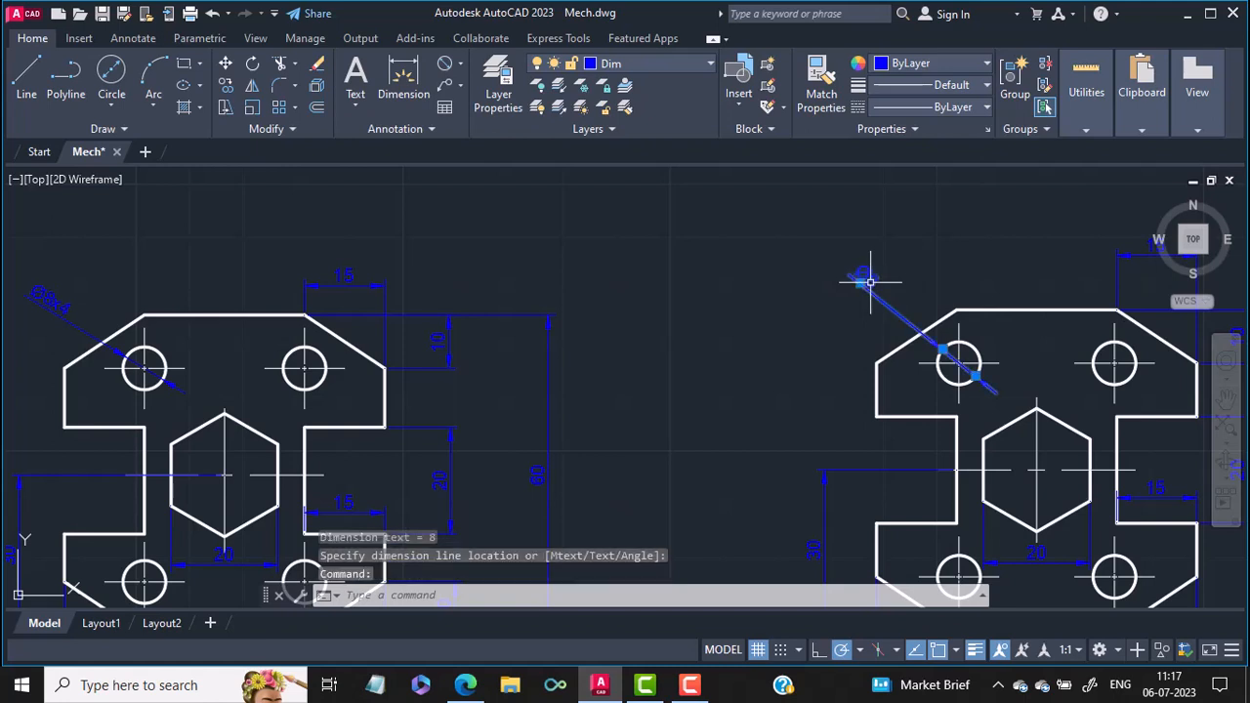
double_click(871, 282)
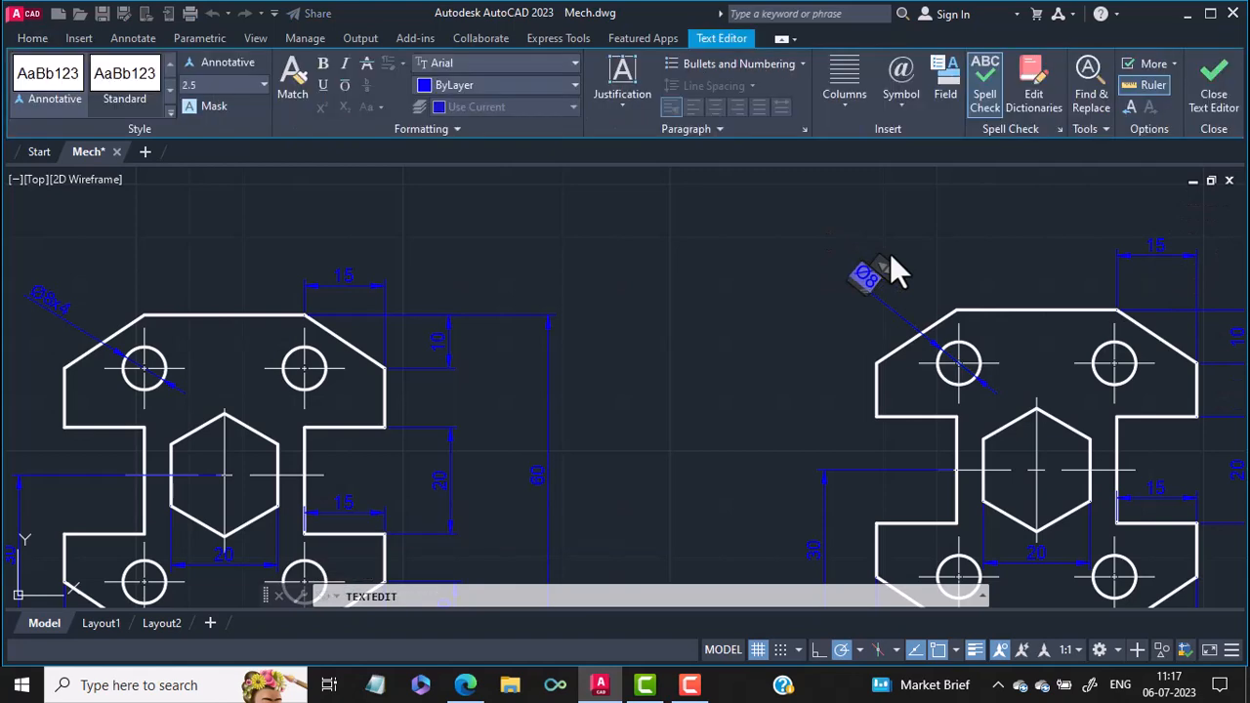
type("x4")
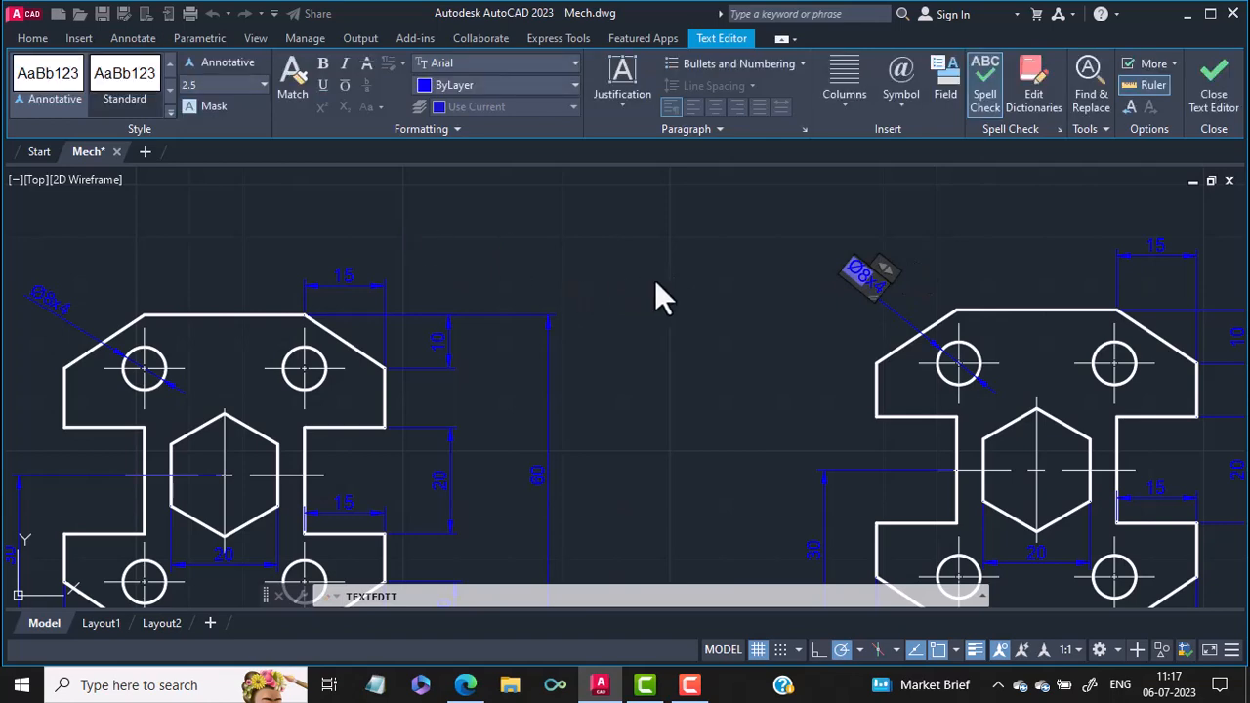
left_click(689, 305)
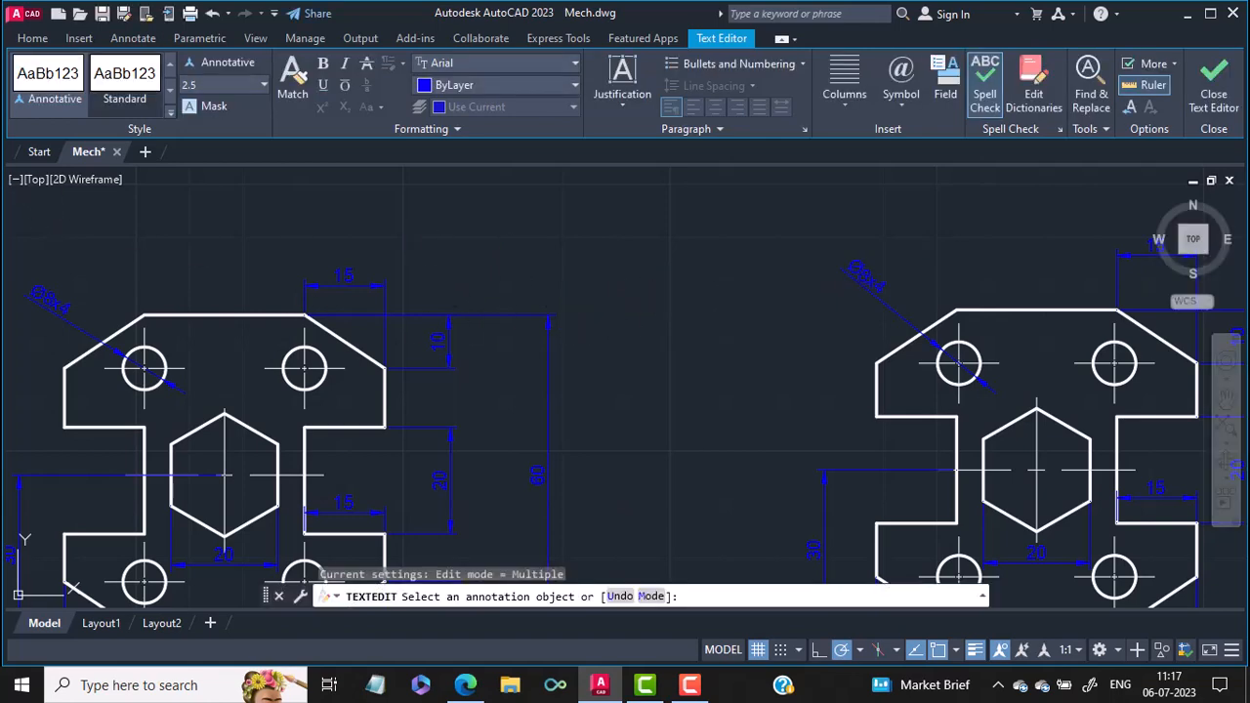
middle_click_drag(728, 332, 598, 257)
scroll(547, 249, "down", 2)
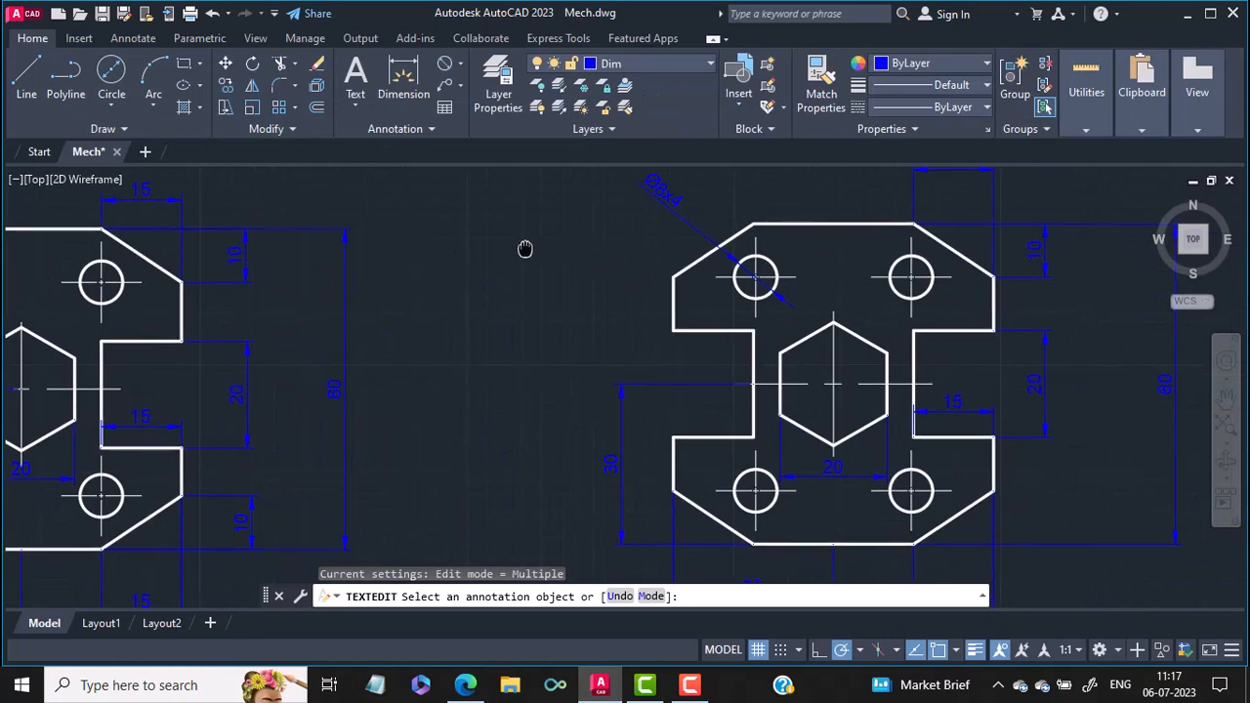
scroll(501, 274, "down", 3)
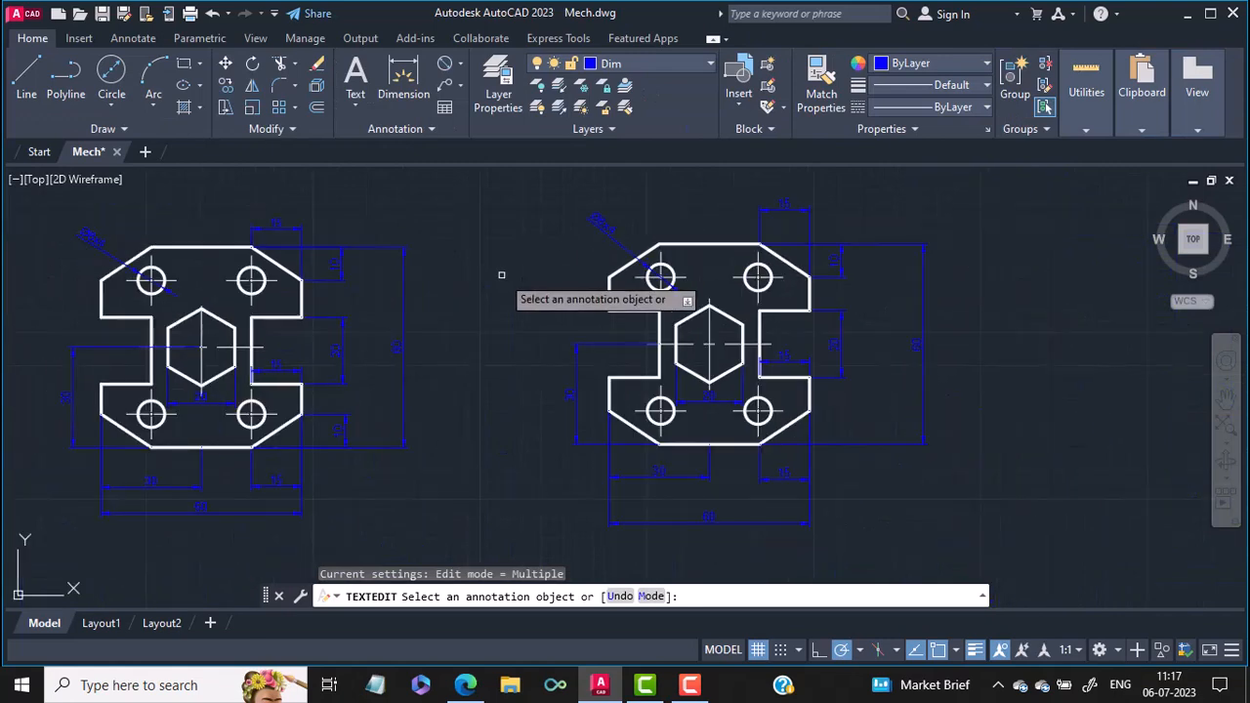
scroll(501, 275, "up", 2)
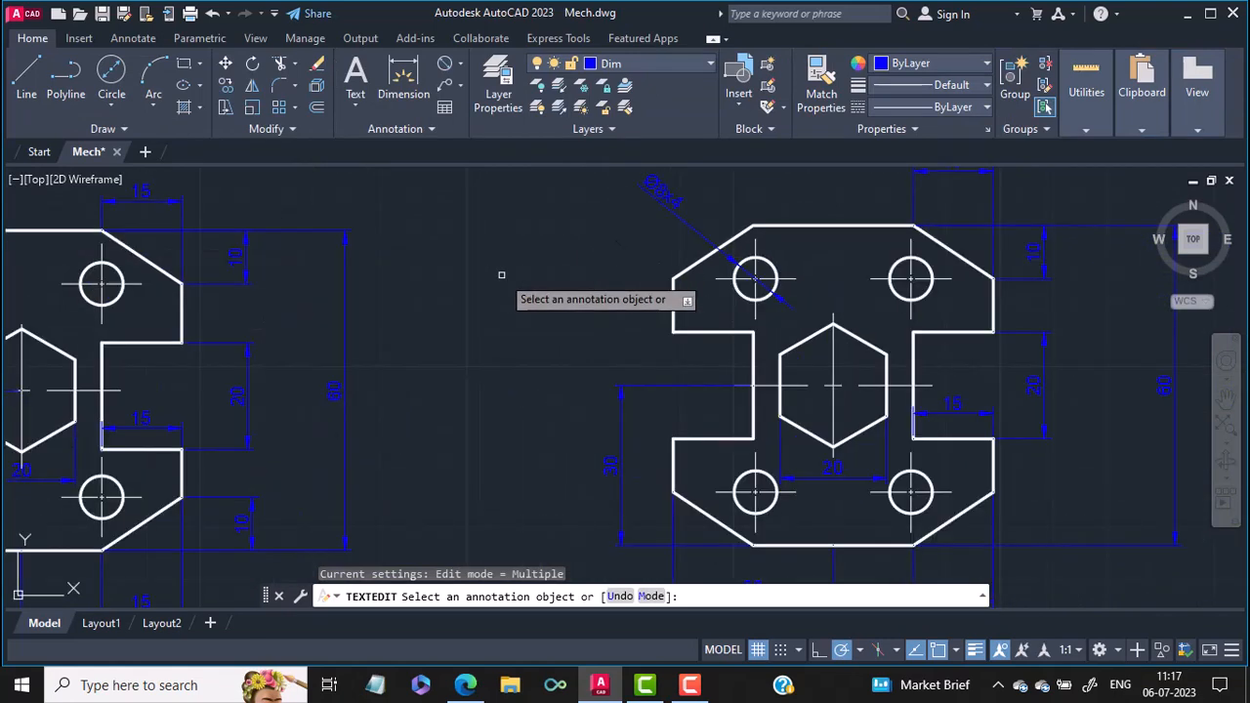